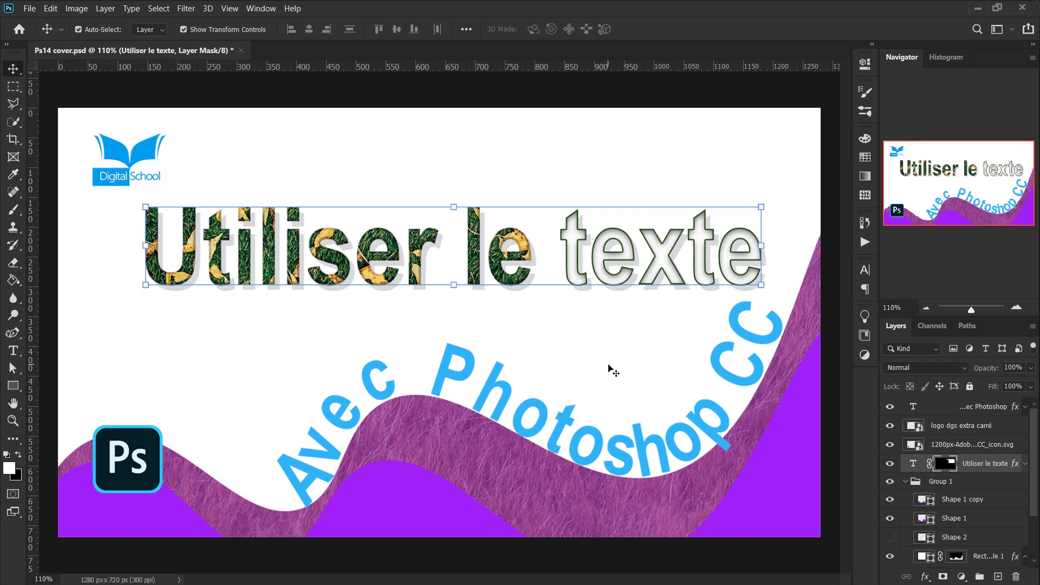
Step: Start a new 1920×1080, 300 ppi RGB document with a white background
key("ctrl+n")
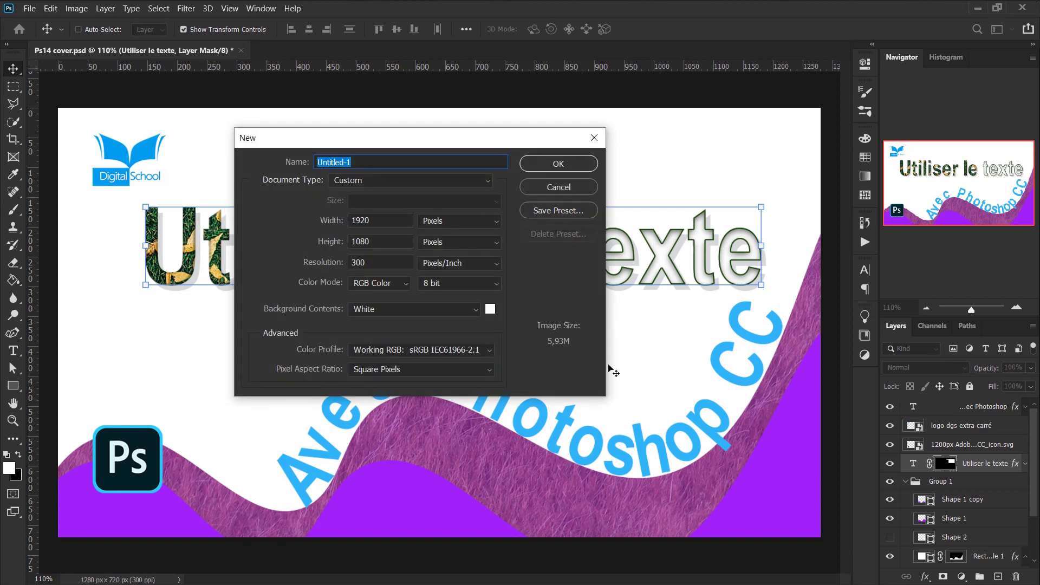
Step: Create the blank 1920×1080 white document and pick the Horizontal Type tool
key("Return")
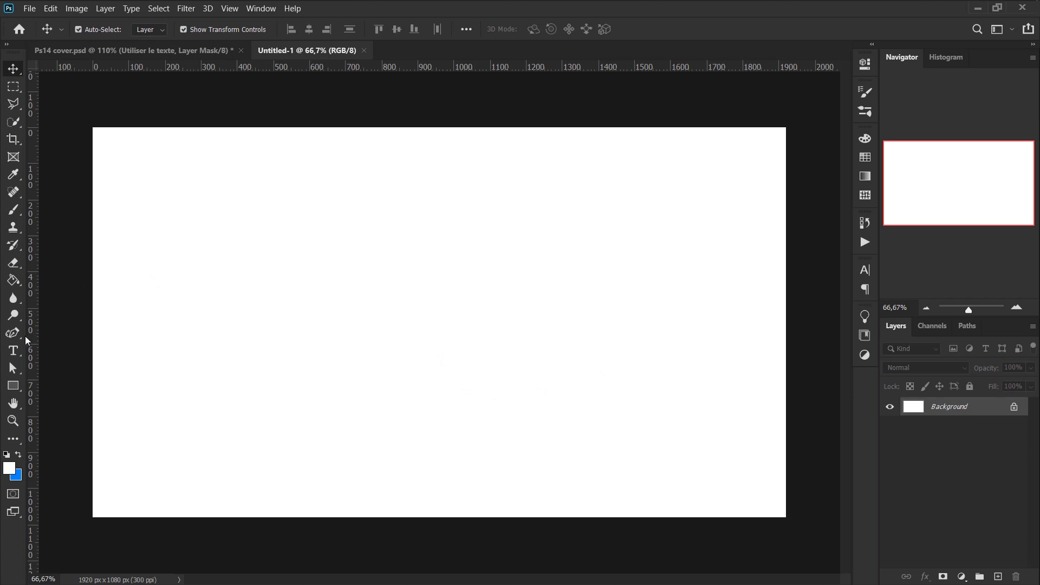
left_click(14, 351)
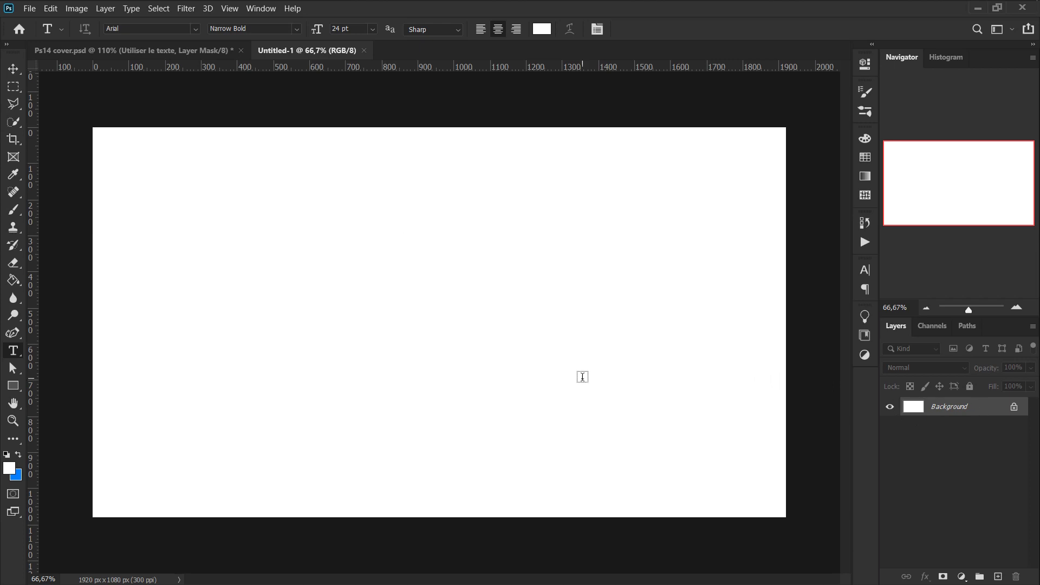
left_click(381, 268)
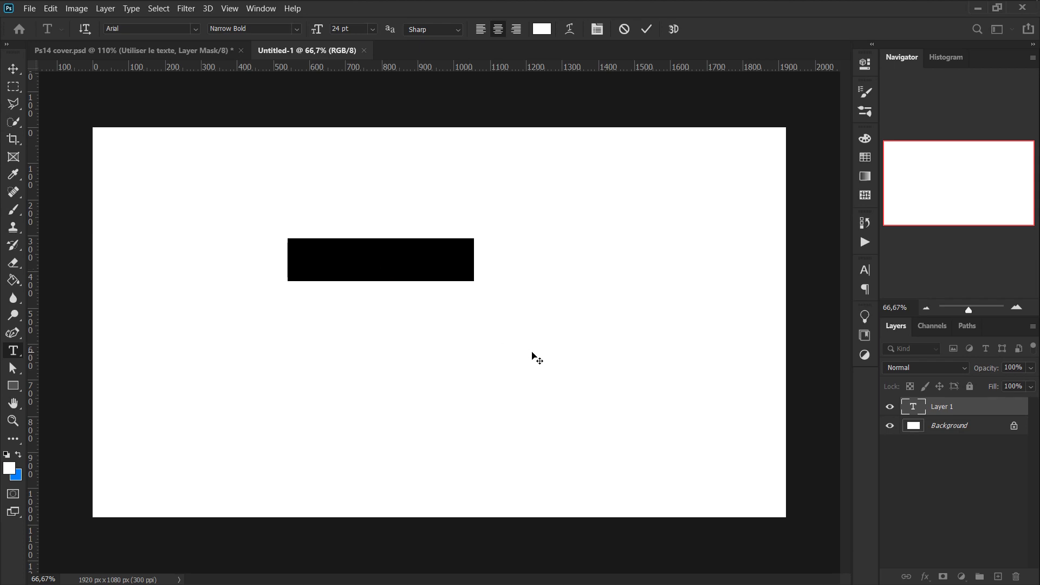
left_click(542, 29)
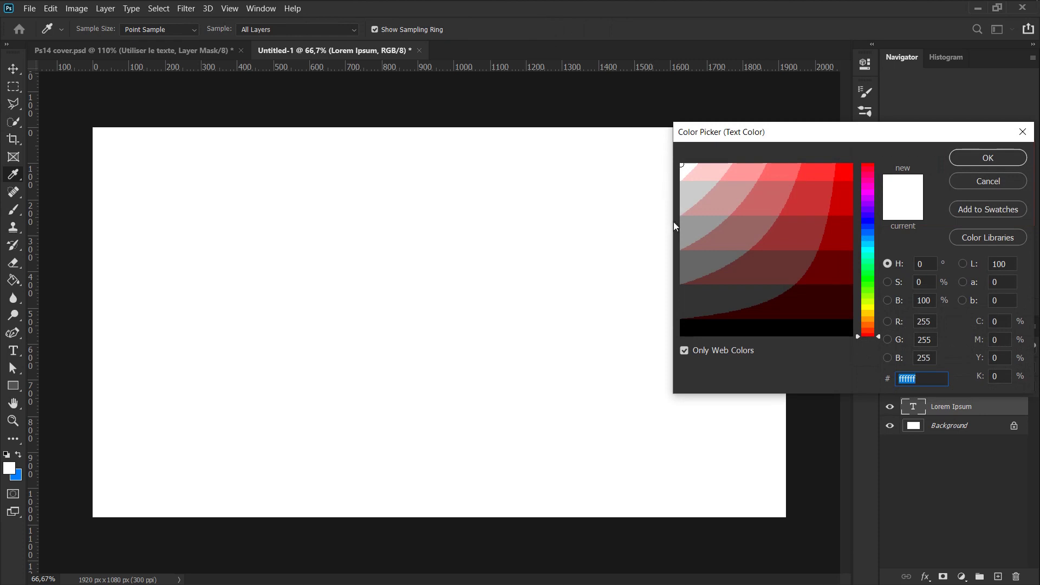
left_click(691, 223)
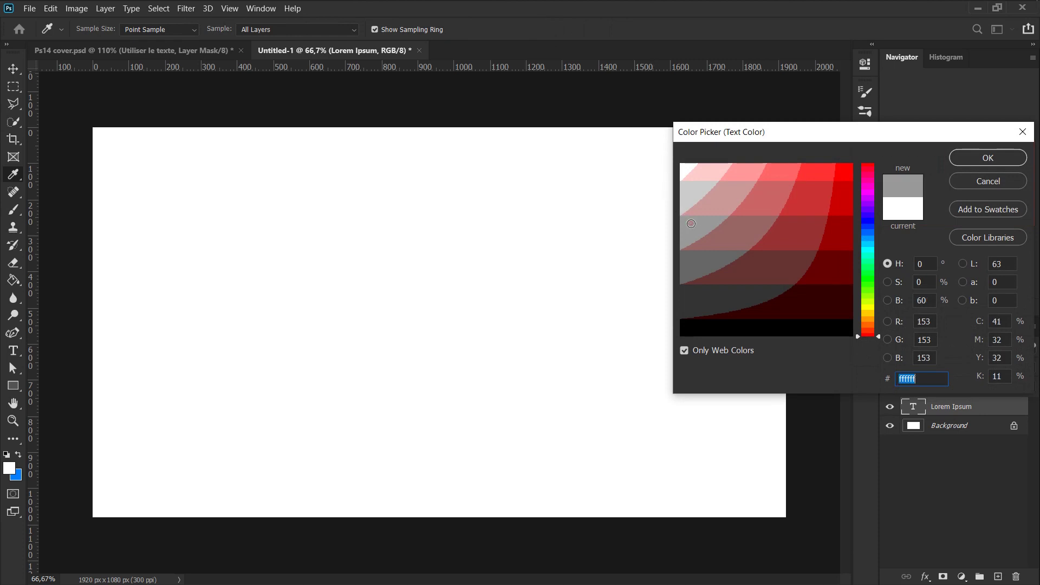
left_click(988, 157)
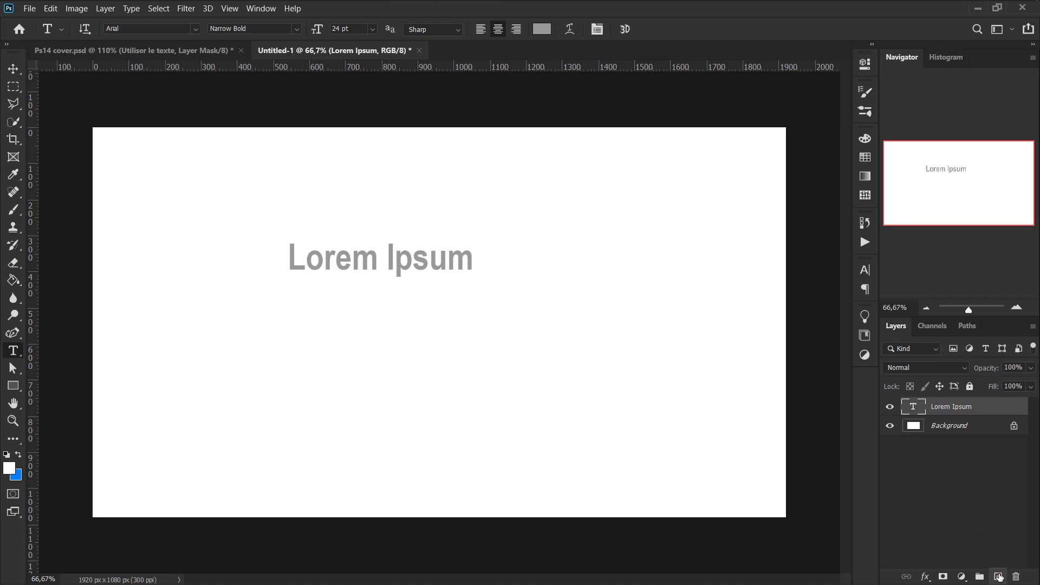
left_click(999, 576)
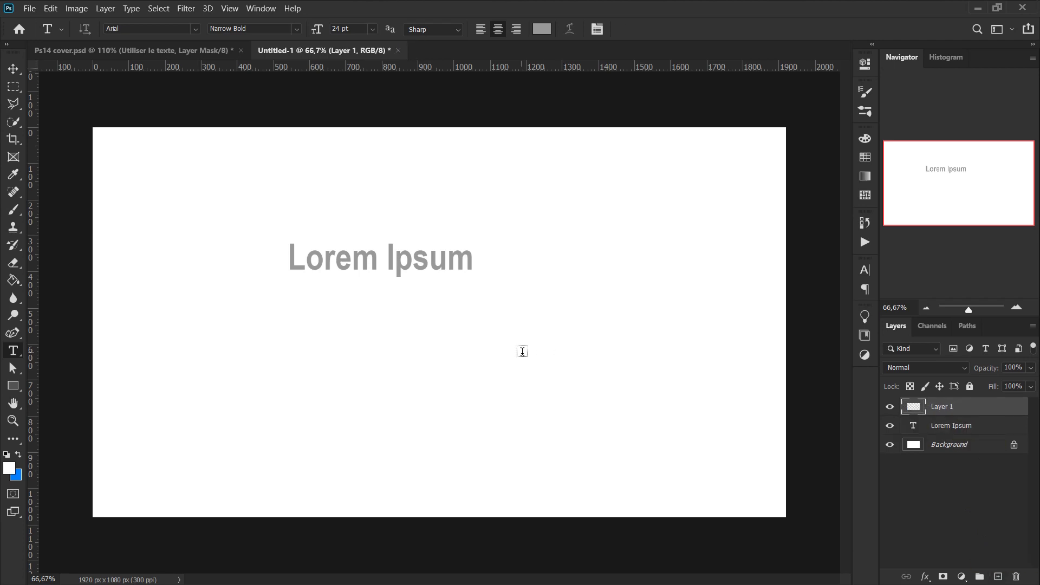
left_click(469, 356)
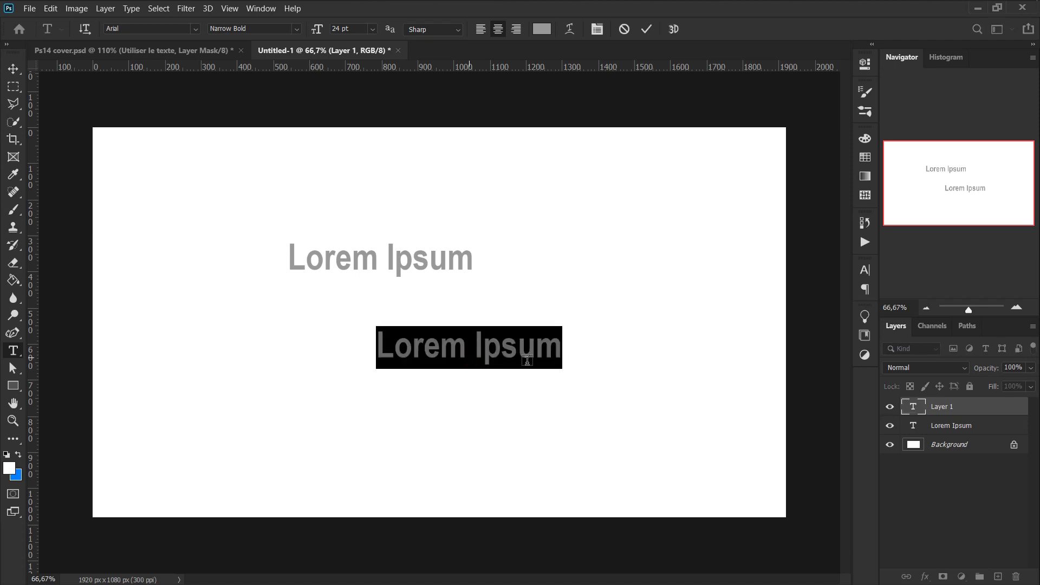
left_click(919, 413)
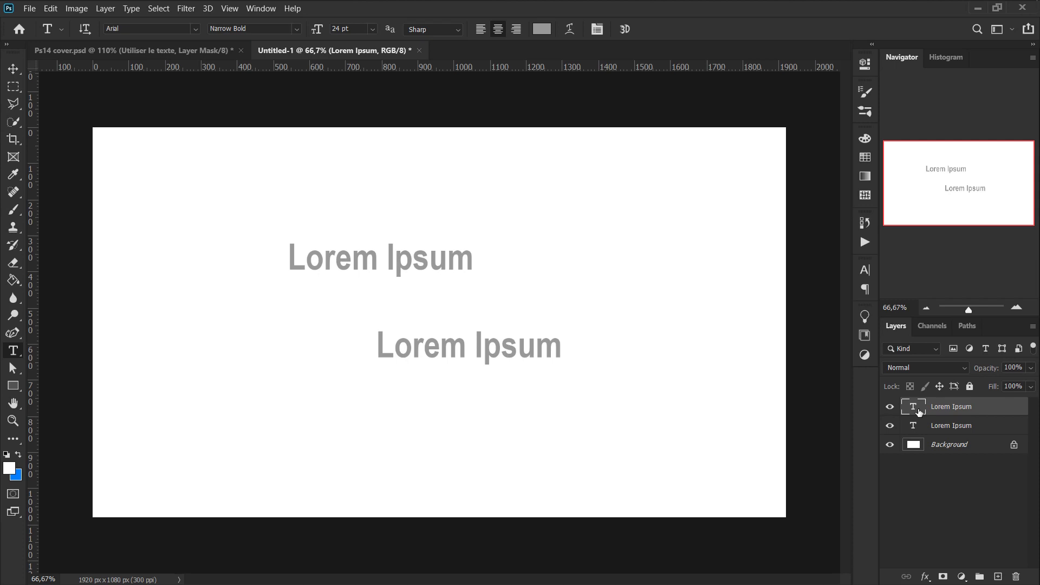
key("ctrl+z")
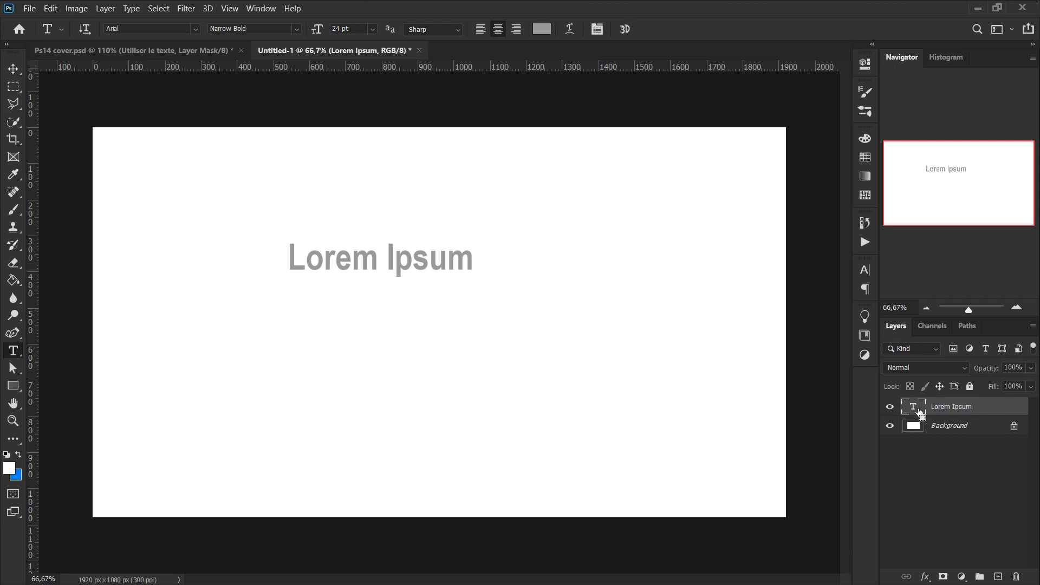
key("ctrl+z")
left_click_drag(920, 413, 1017, 577)
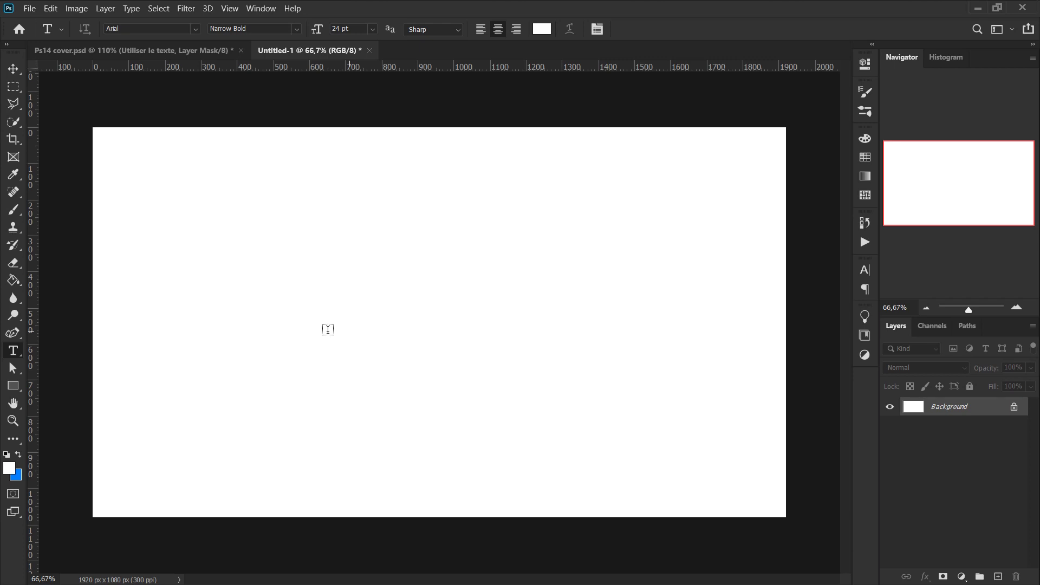
Step: Add the word 'saisir' near the top left and colour it grey #999999
left_click(248, 221)
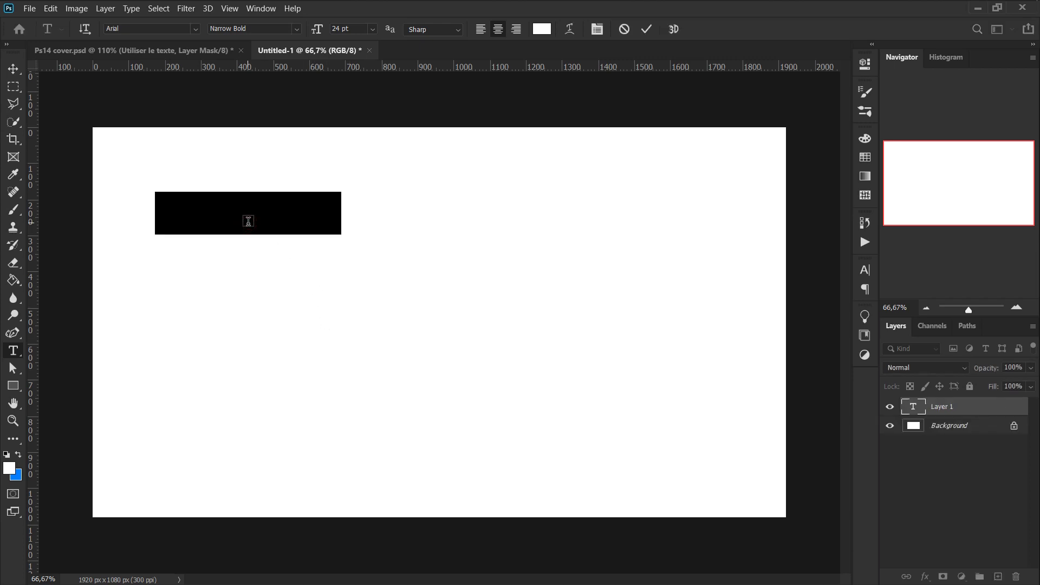
key("BackSpace")
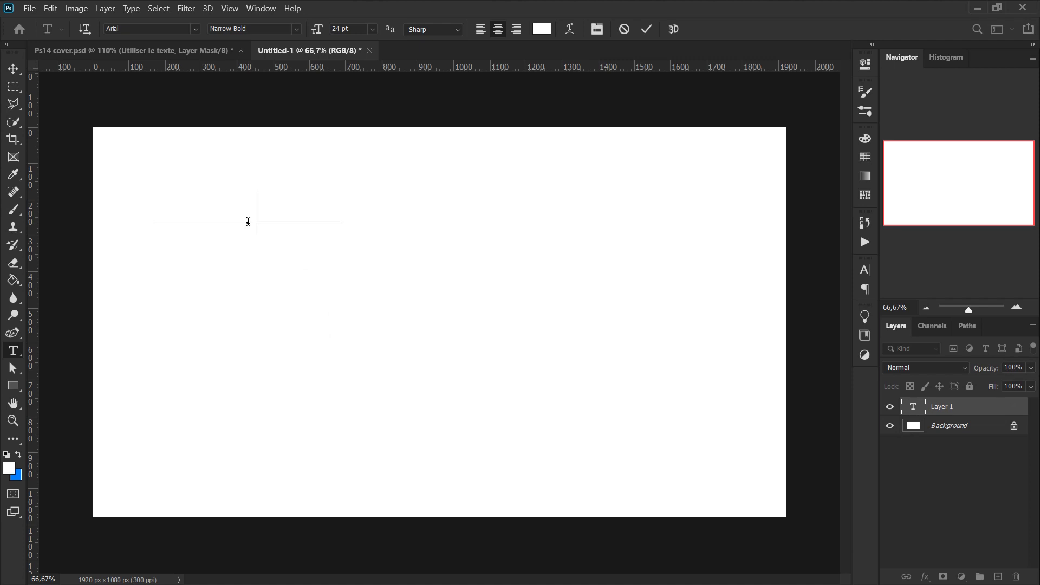
left_click(916, 408)
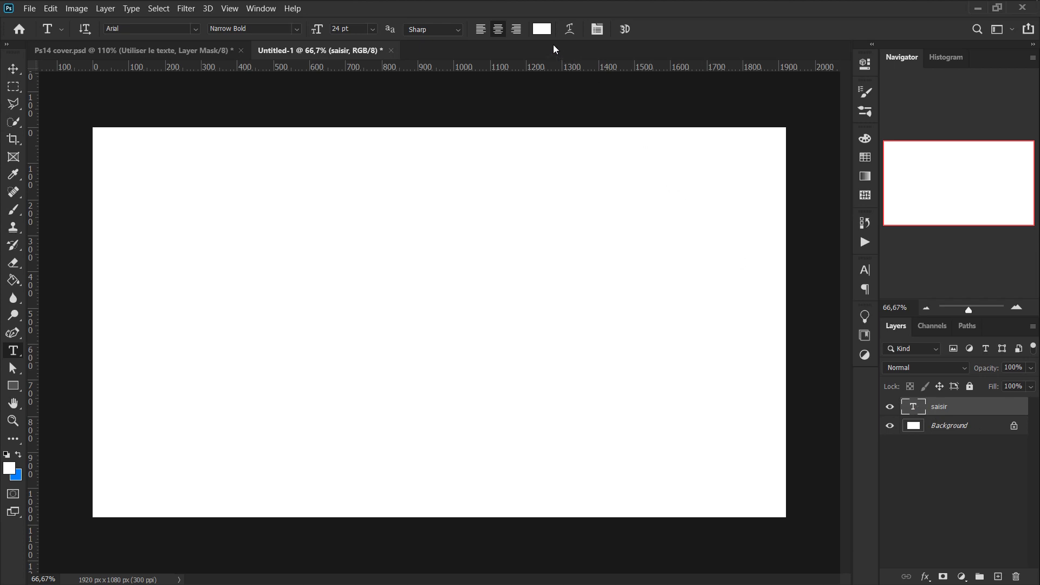
left_click(542, 29)
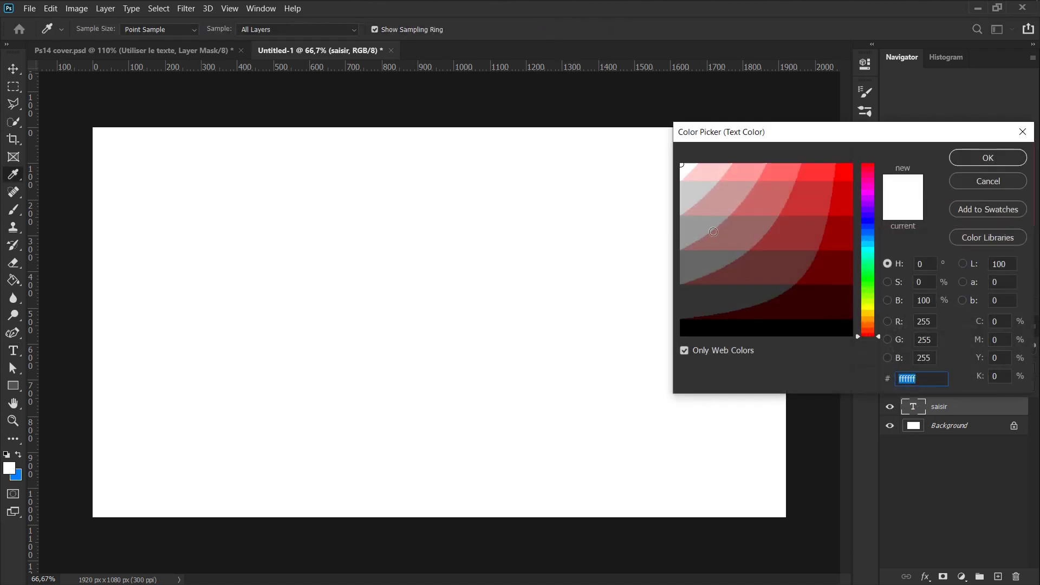
left_click(691, 236)
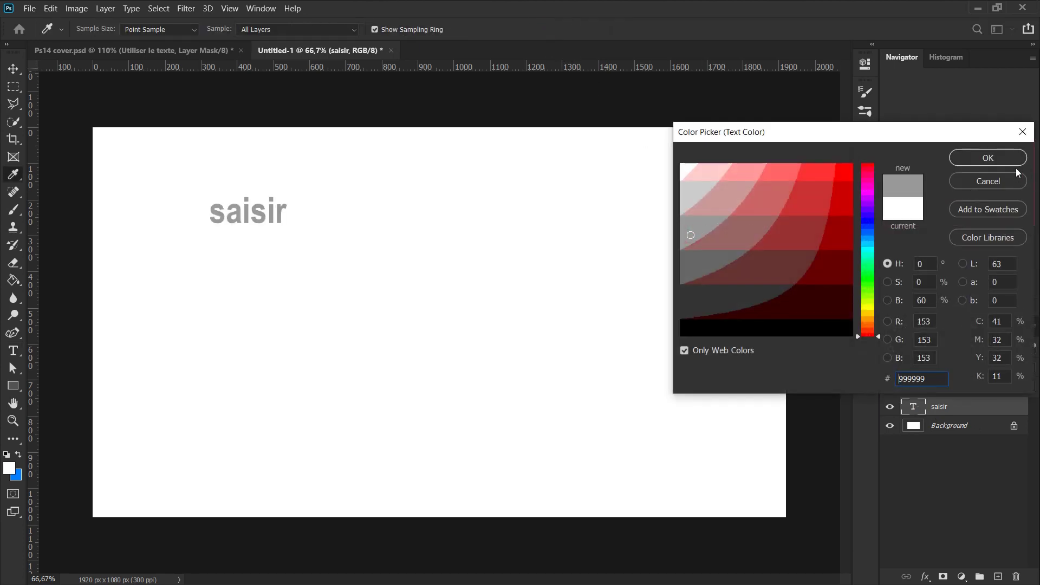
left_click(1003, 158)
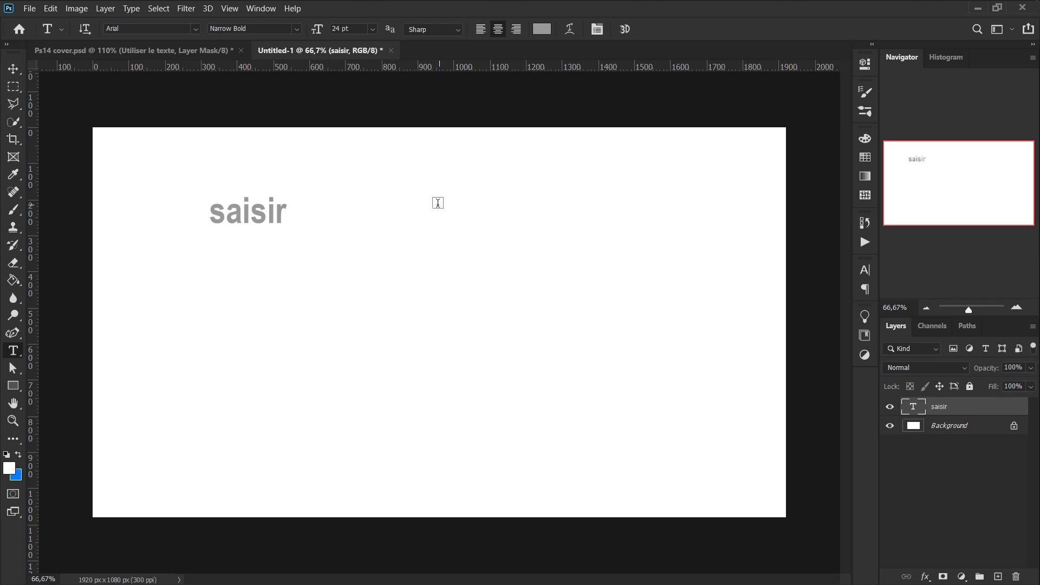
Step: Draw a paragraph text box on the right half with 10 pt text
mouse_move(439, 205)
left_mouse_down()
mouse_move(629, 246)
mouse_move(641, 258)
mouse_move(659, 358)
mouse_move(711, 421)
mouse_move(724, 468)
left_mouse_up()
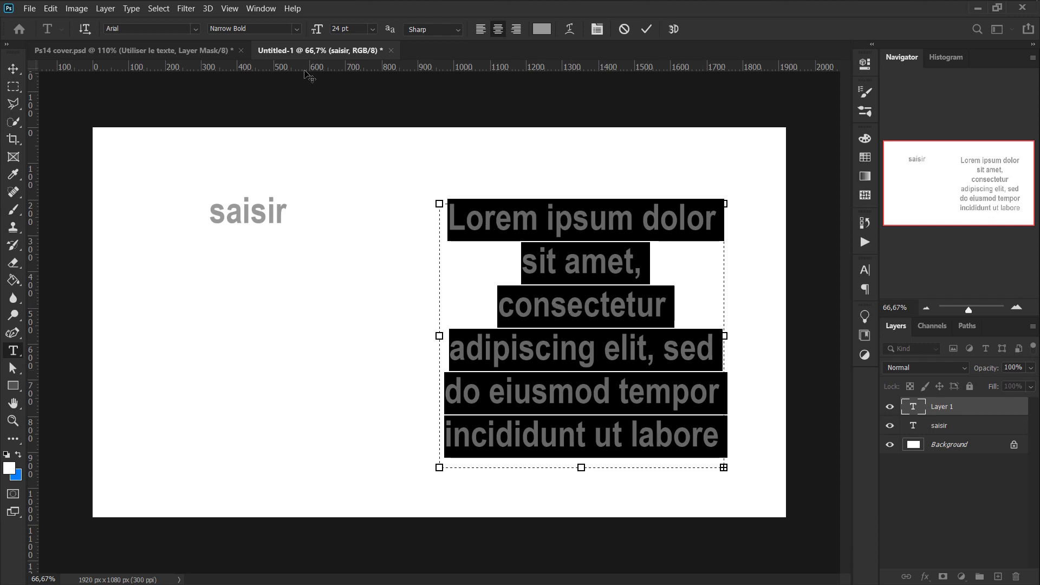
left_click(373, 31)
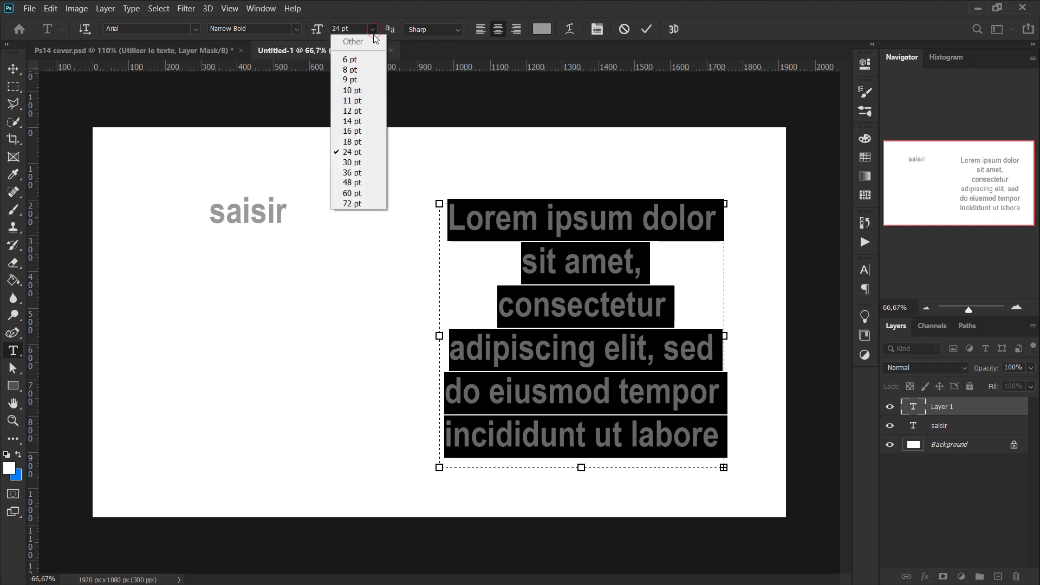
left_click(369, 91)
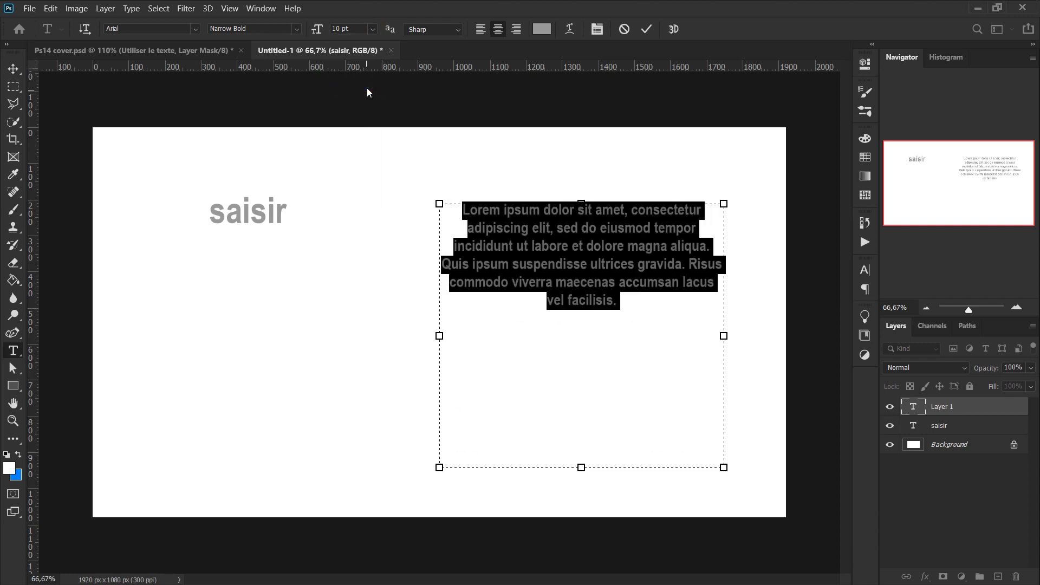
left_click(913, 412)
Step: Lengthen the paragraph with extra typed text and a pasted repeat of the 'sed do eiusmod' passage
left_click(633, 301)
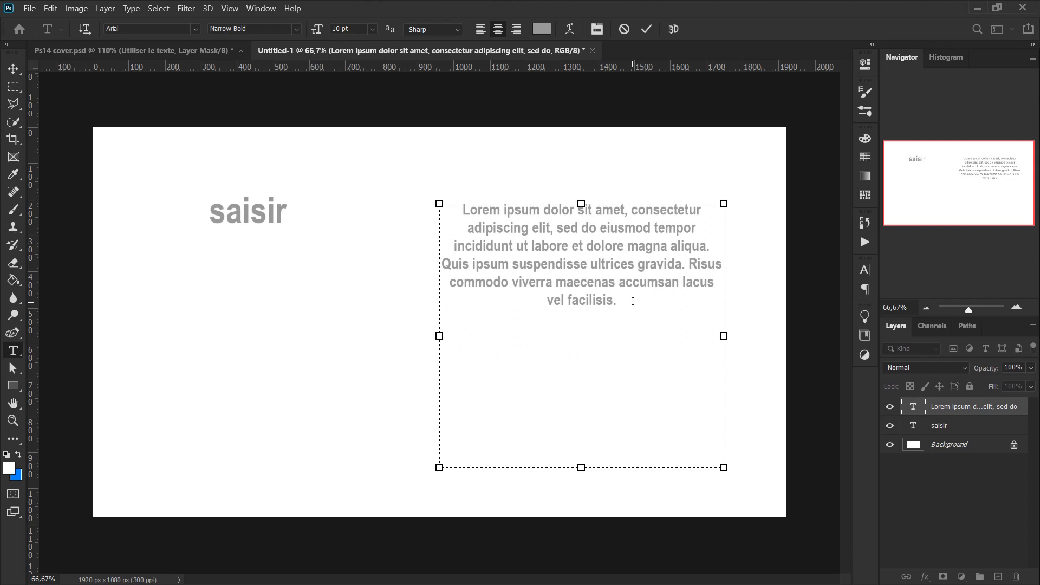
type("  sdksd sdfkd")
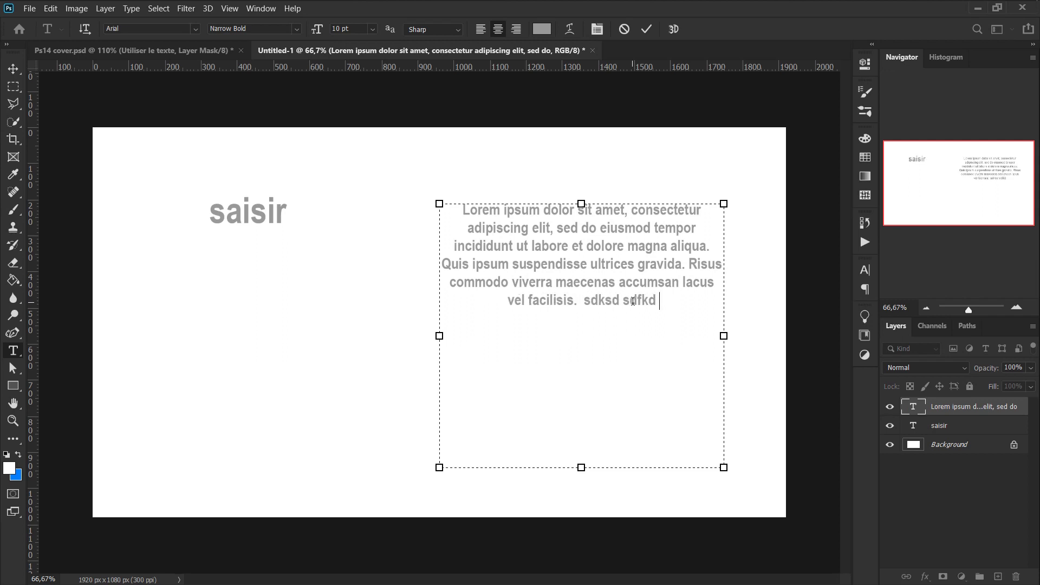
type("nnnnsdddsn")
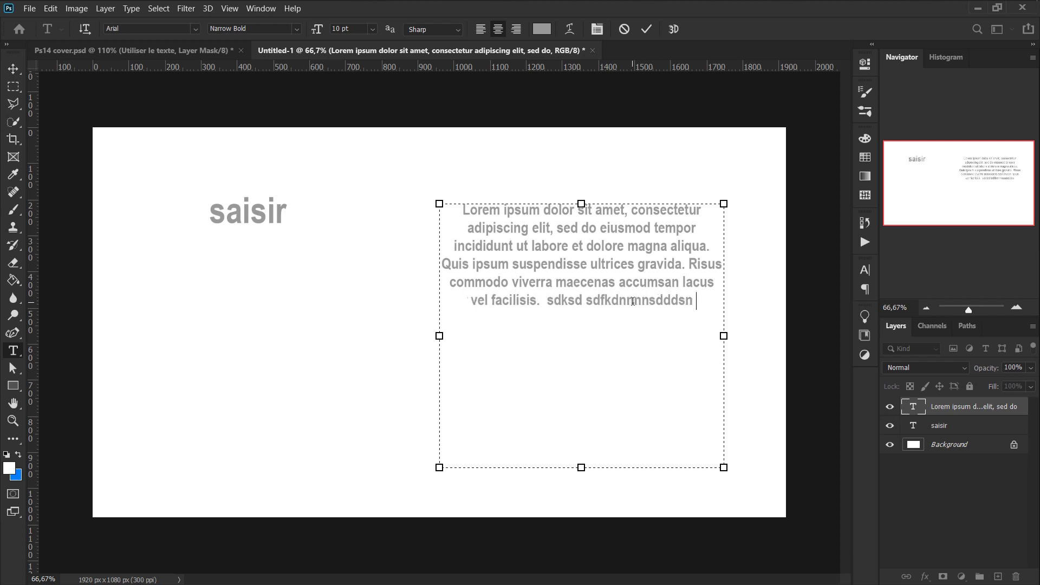
type("s sfdknsfdsnfnsk")
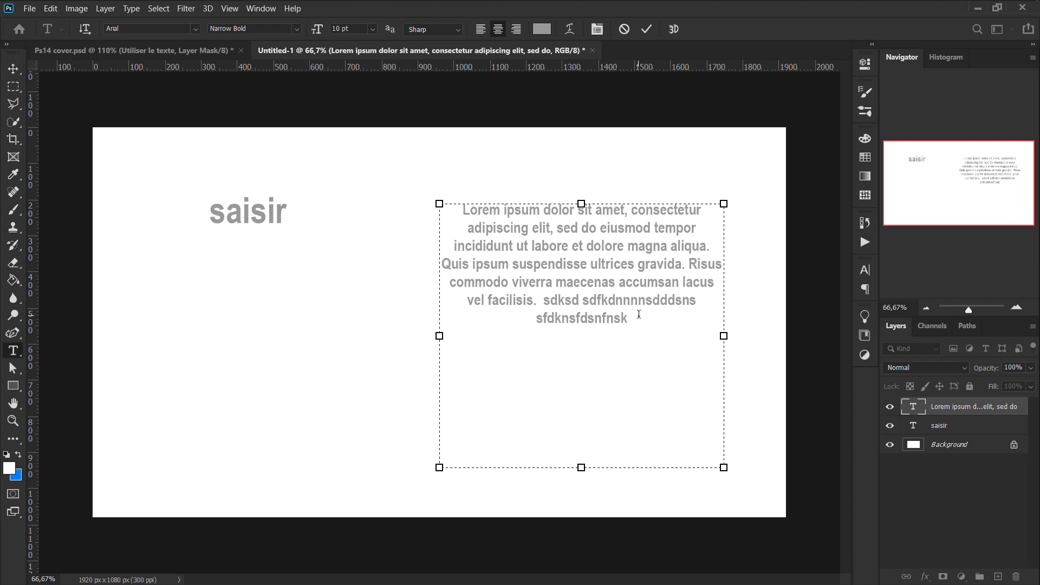
left_click_drag(640, 318, 560, 234)
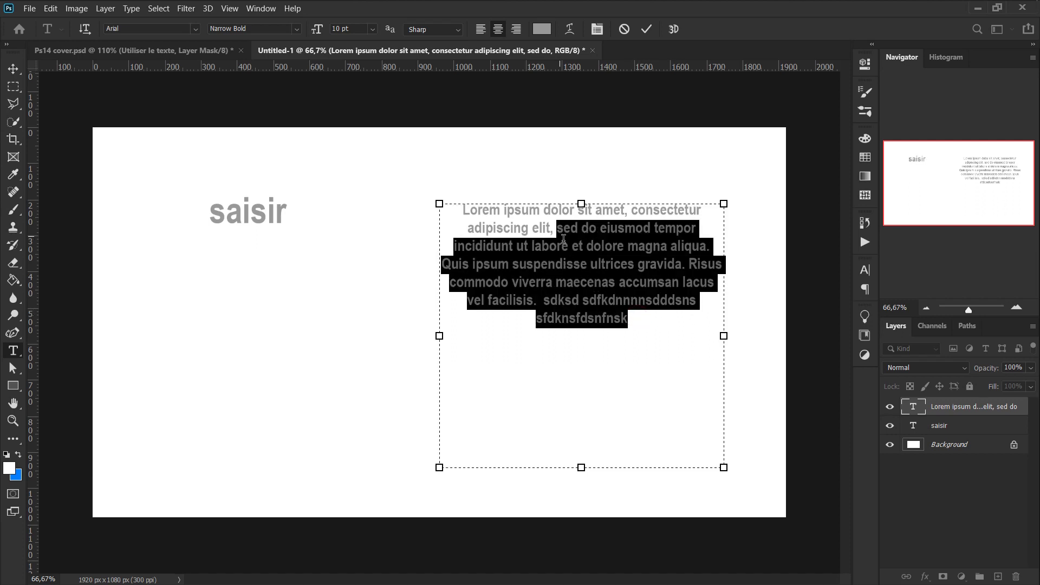
left_click(630, 307)
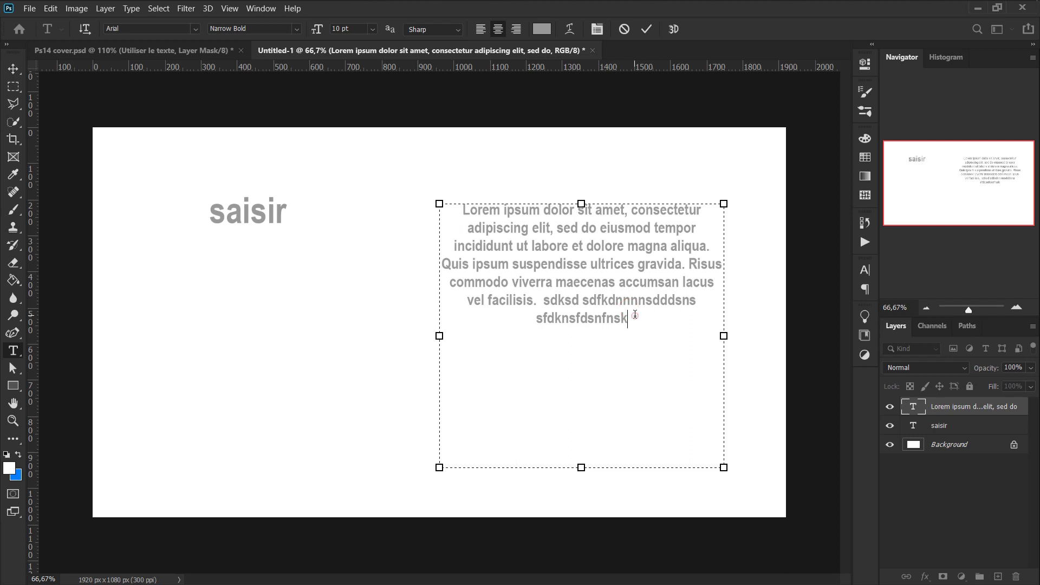
left_click(634, 318)
type("sed do eiusmod tempor incididunt ut labore et dolore magna aliqua. Quis ipsum suspendisse ultrices gravida. Risus commodo viverra maecenas accumsan lacus vel facilisis.  sdksd sdfkdnnnnsdddsns sfdknsfdsnfnsk")
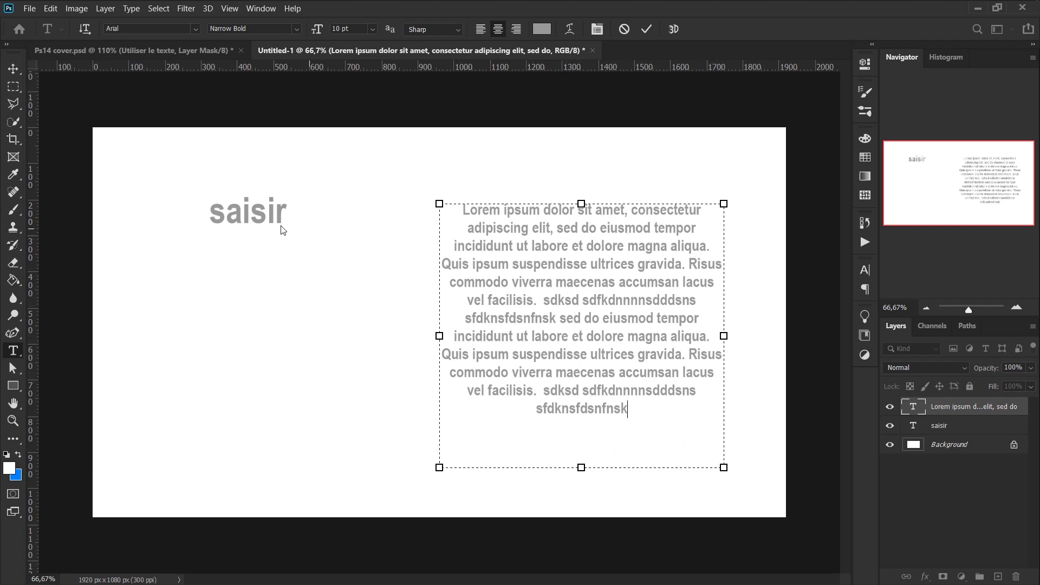
left_click(913, 407)
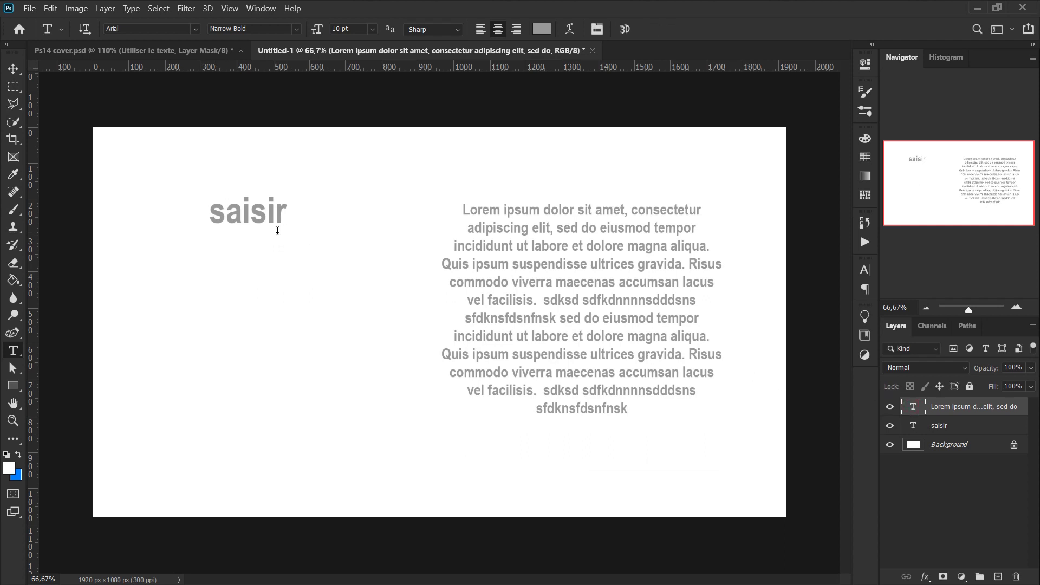
Step: Replace 'saisir' with the copied Lorem ipsum passage as one long line
left_click(279, 213)
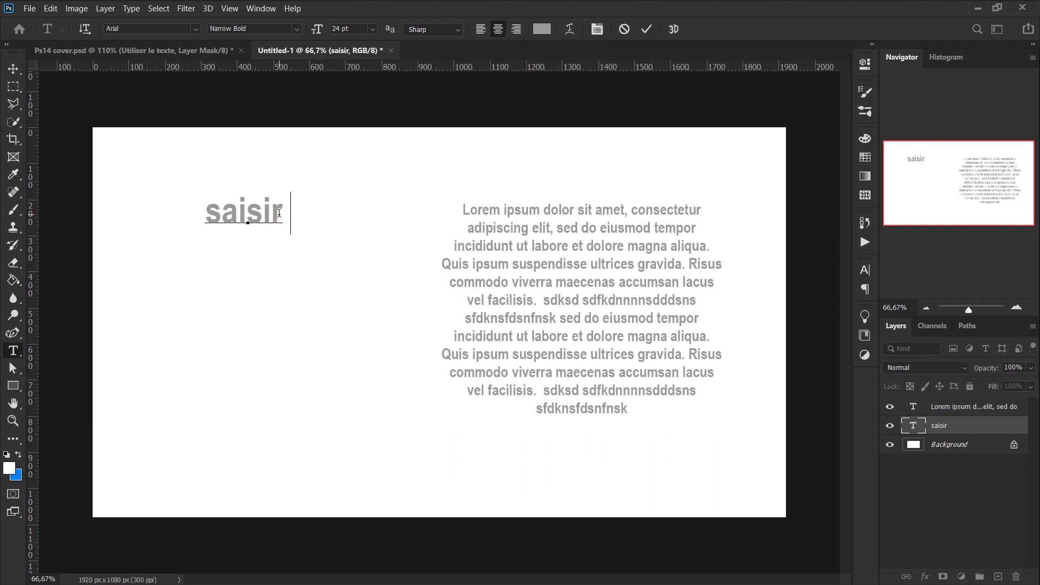
key("ctrl+a")
key("ctrl+v")
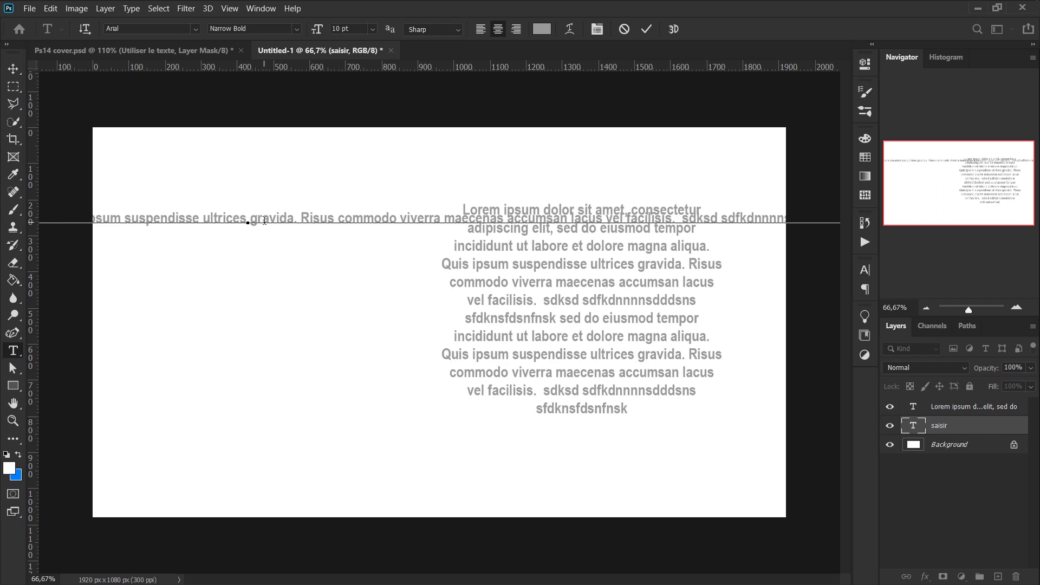
key("ctrl+Return")
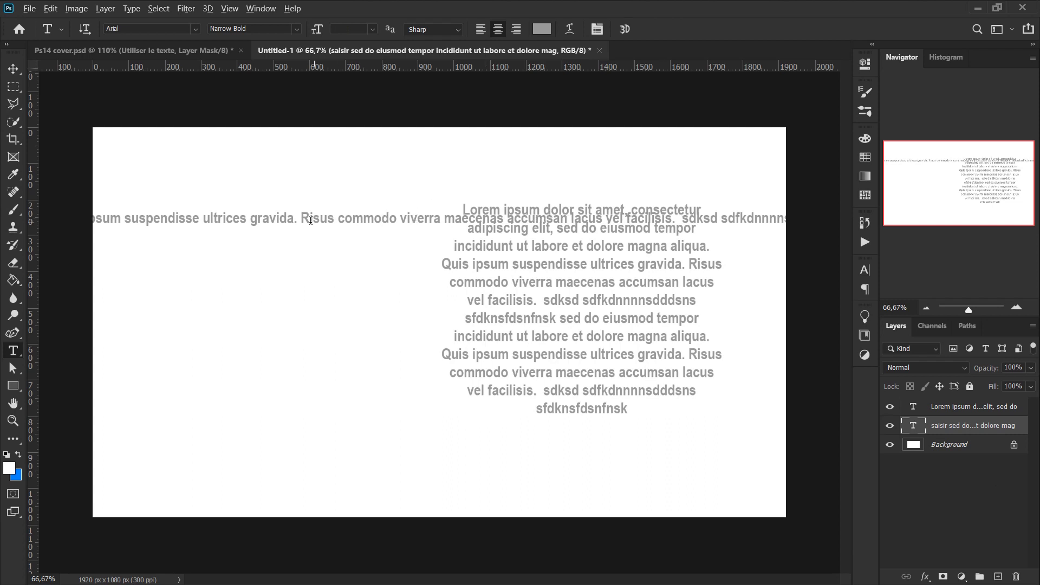
Step: Break the long line, then overwrite all its text with 'Texte de points'
left_click(337, 217)
key("Return")
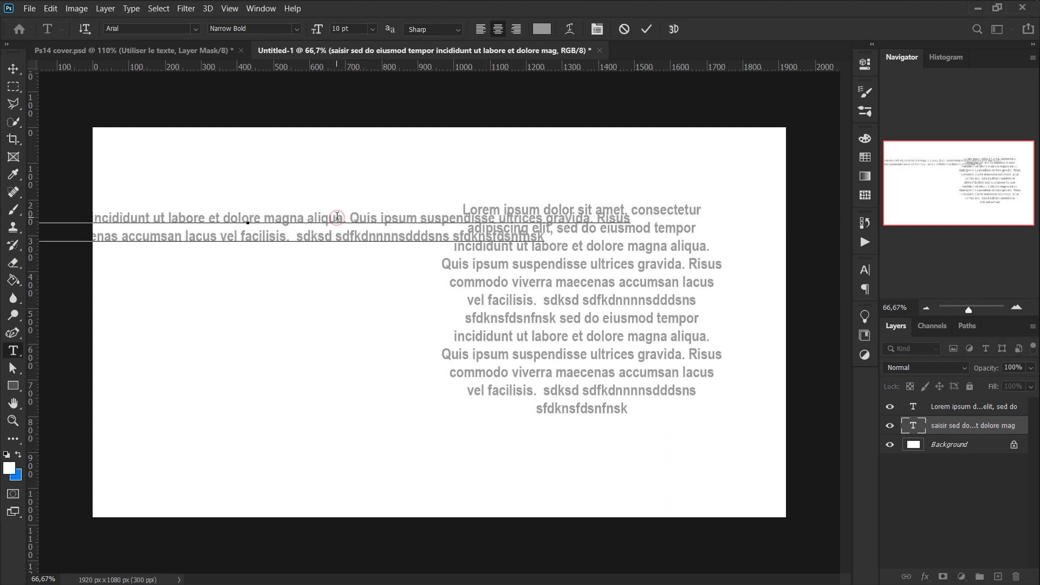
left_click(919, 432)
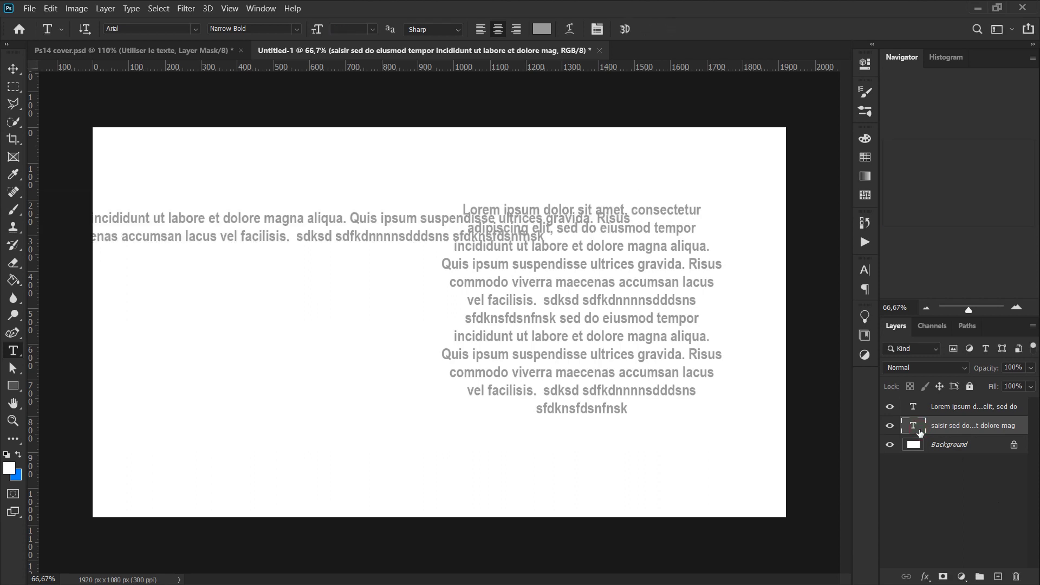
double_click(920, 432)
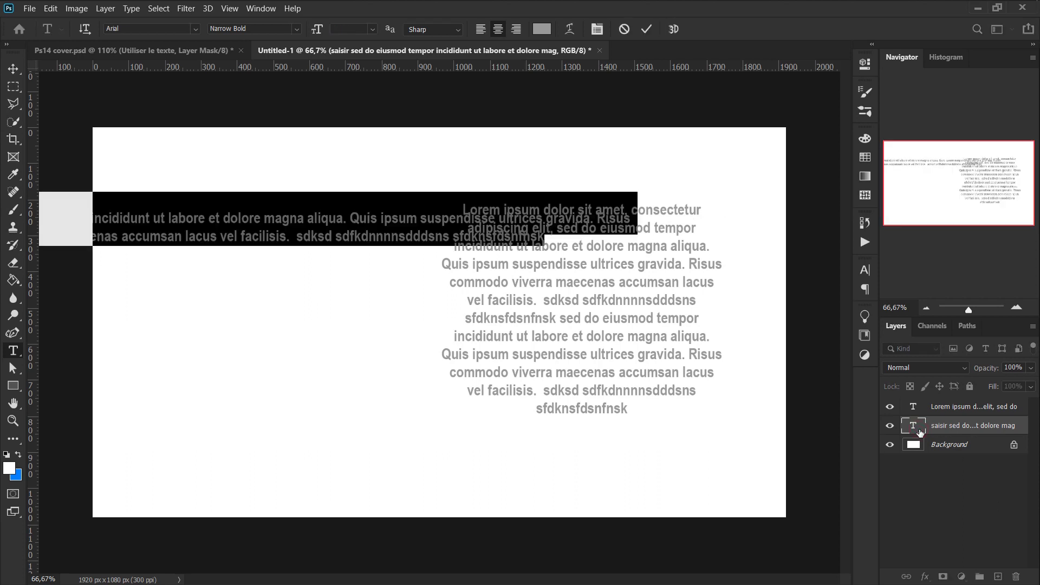
type("Texte de")
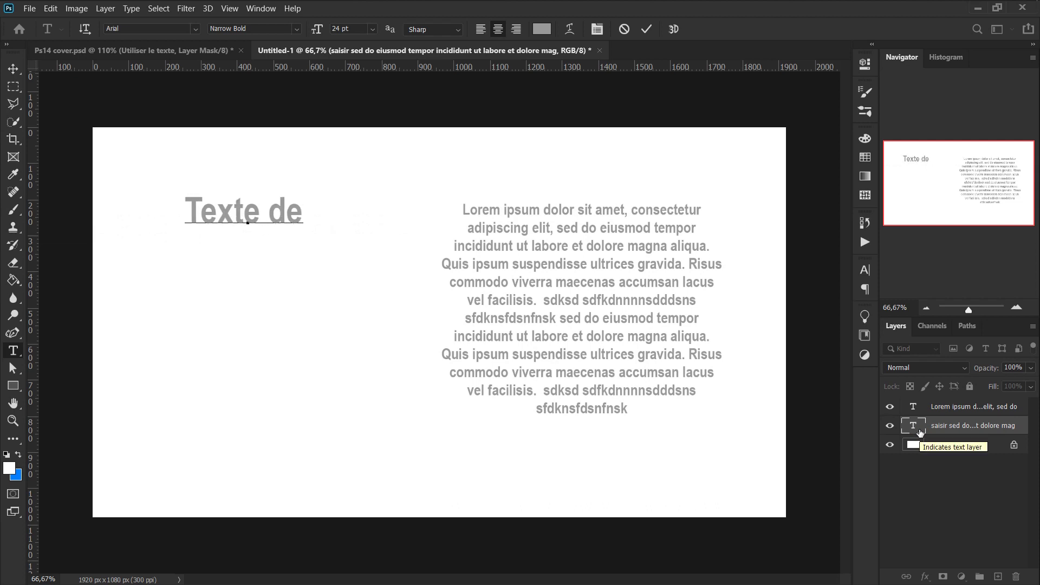
type(" points")
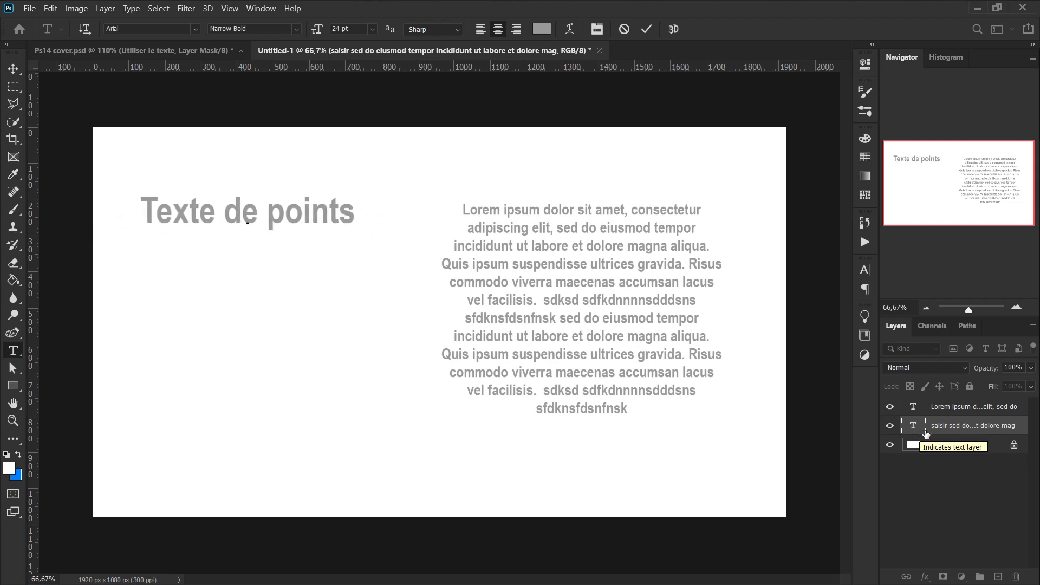
Step: Commit the heading and insert 'Cadre de texte' as the paragraph's own first line
key("ctrl+Return")
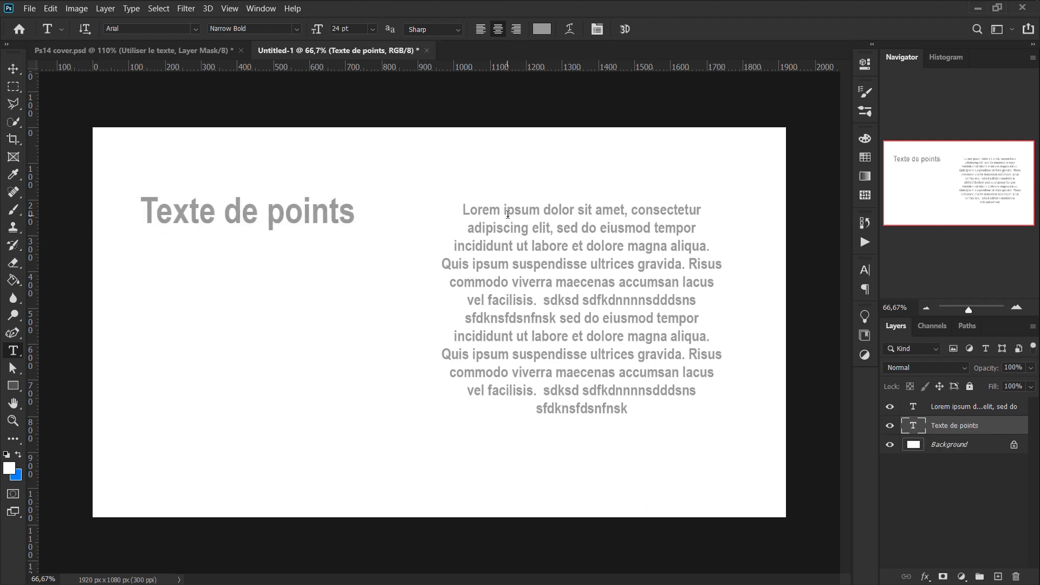
left_click(508, 214)
left_click(464, 213)
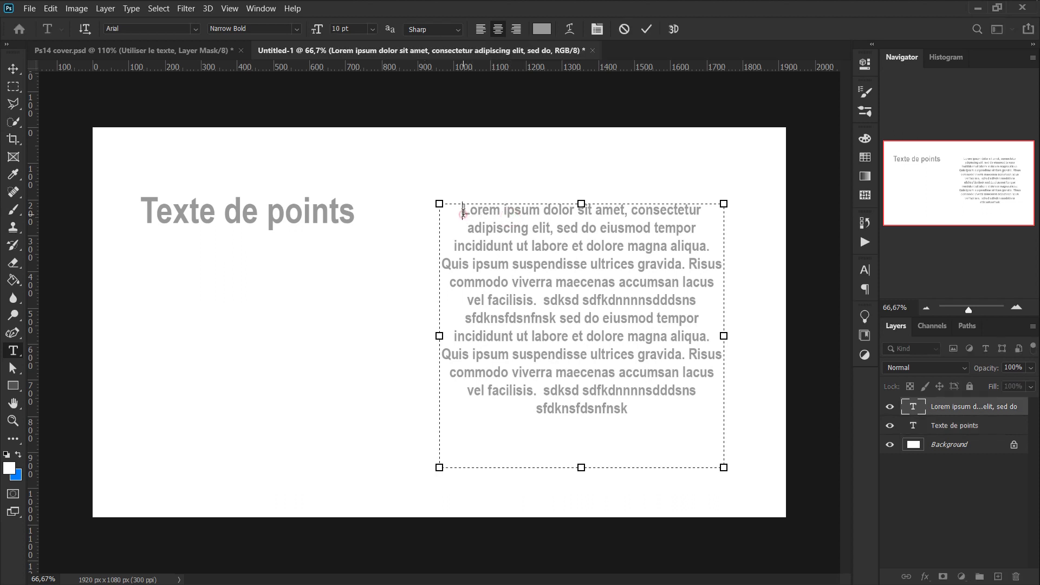
type("Cadre de ")
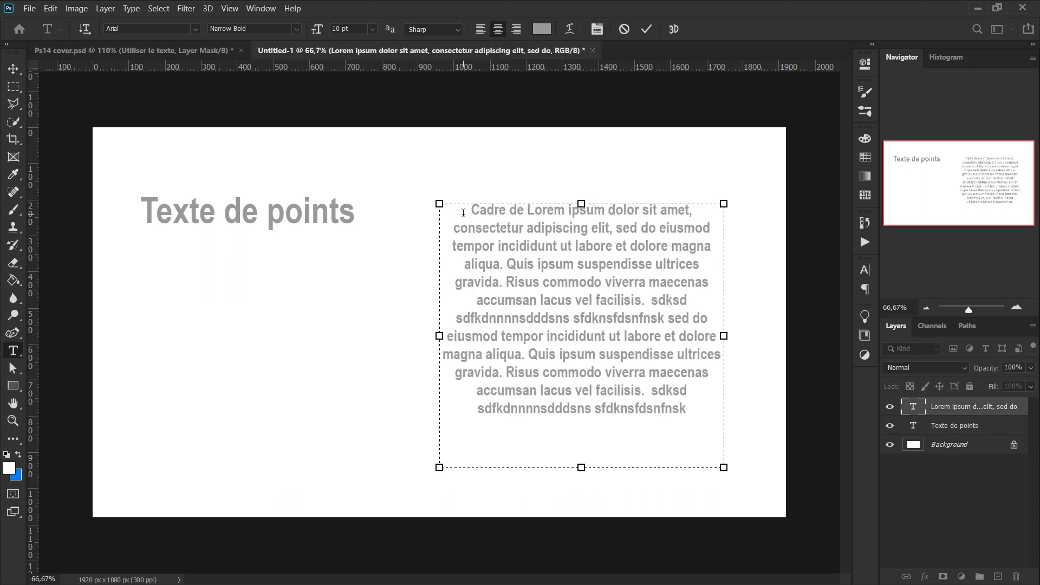
type("texte")
key("Return")
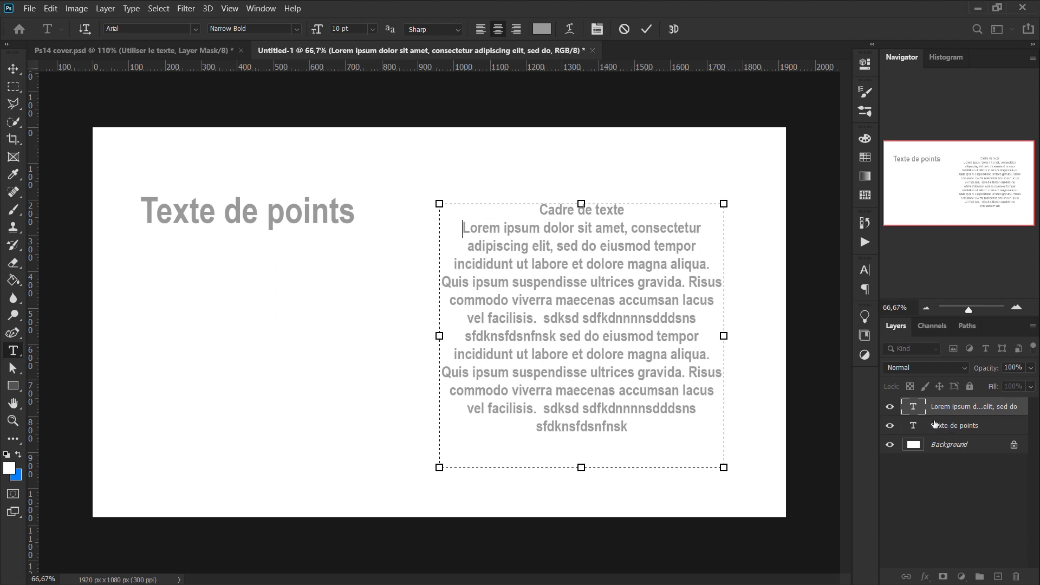
left_click(915, 411)
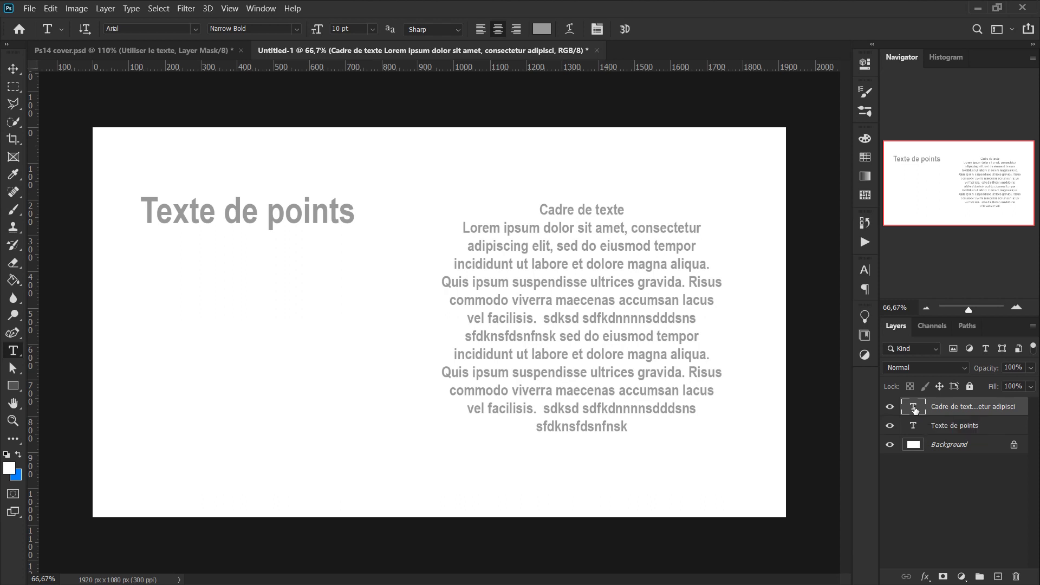
double_click(915, 410)
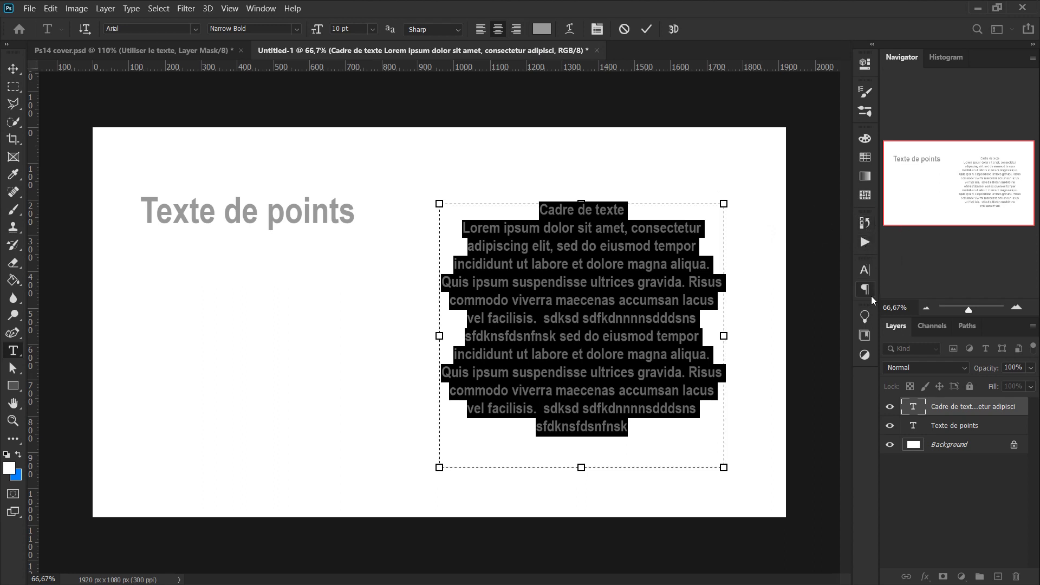
Step: Set the paragraph's alignment to Justify last right in the Paragraph panel
left_click(866, 270)
left_click(866, 289)
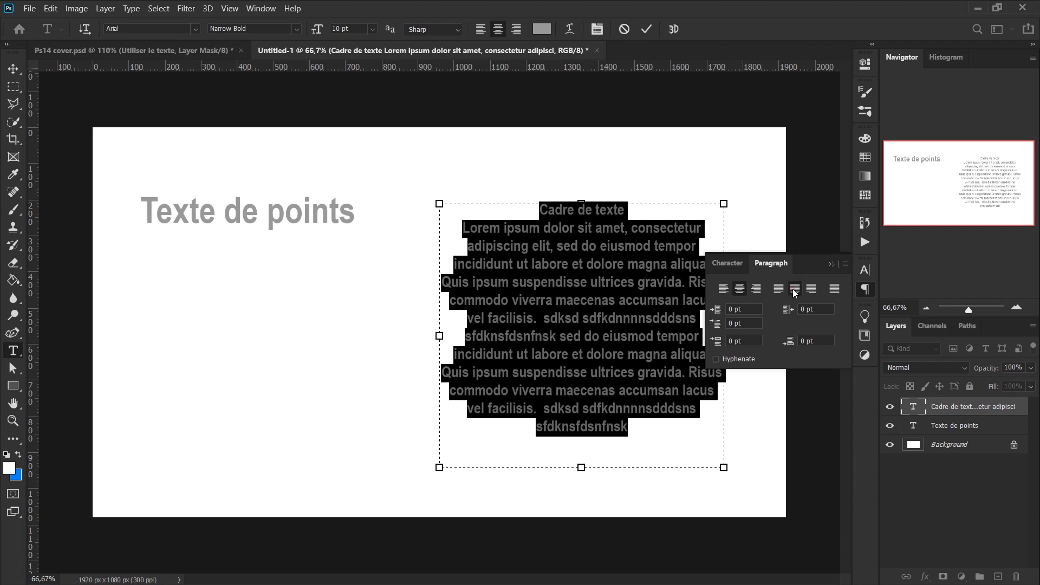
left_click(793, 289)
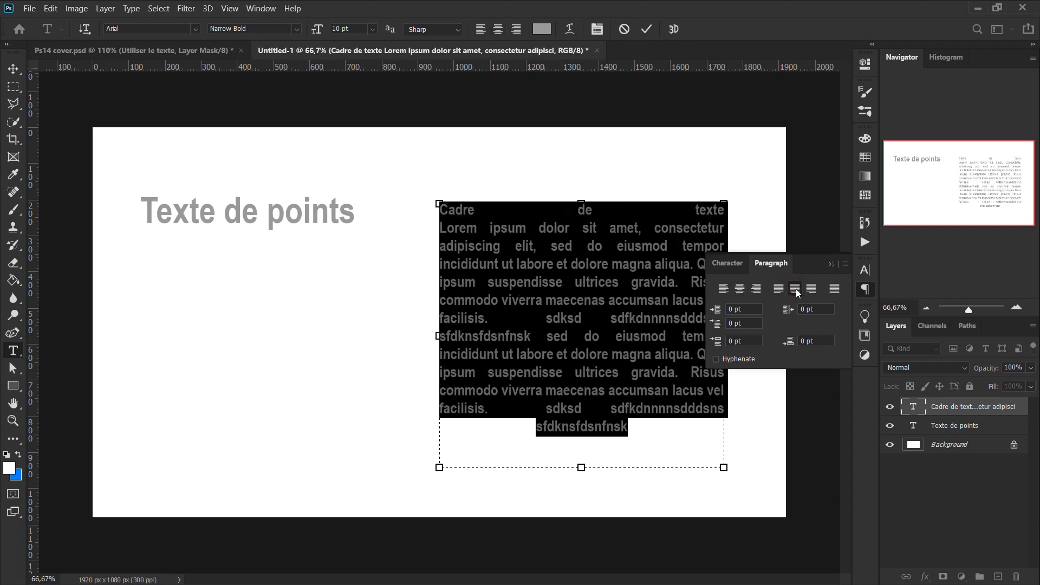
left_click(834, 289)
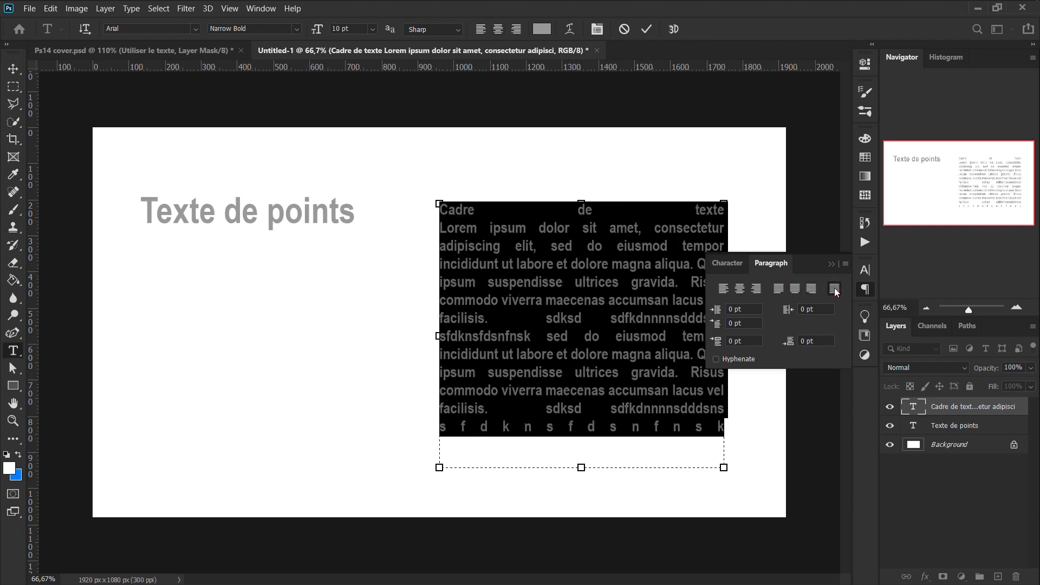
left_click(724, 288)
left_click(740, 289)
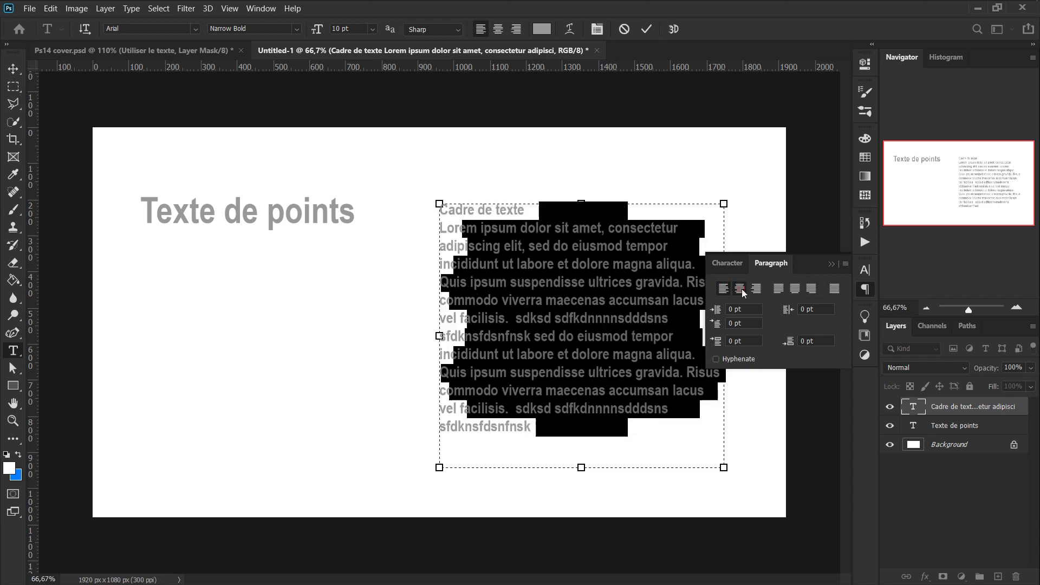
left_click(759, 291)
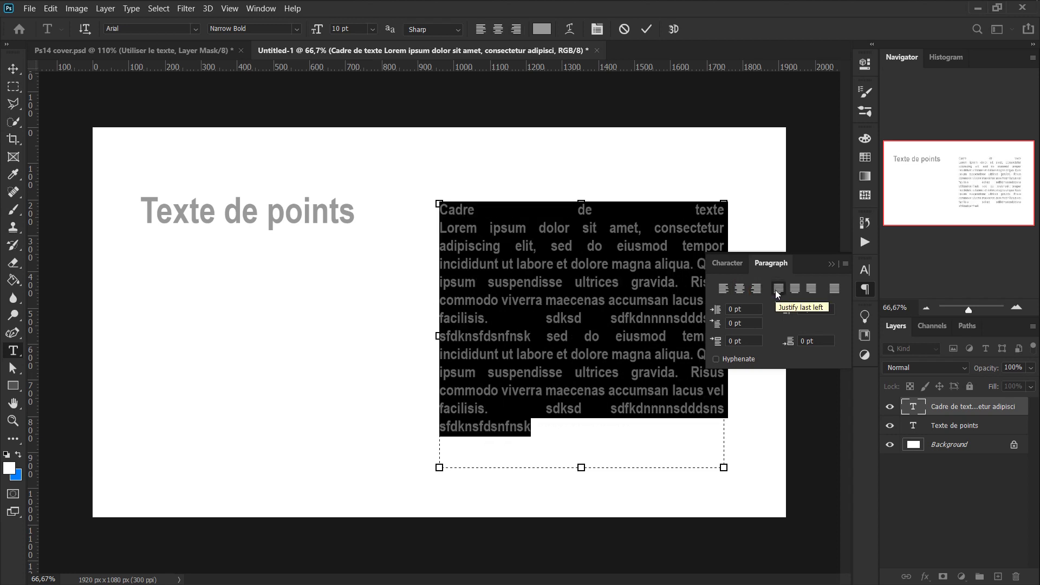
left_click(800, 289)
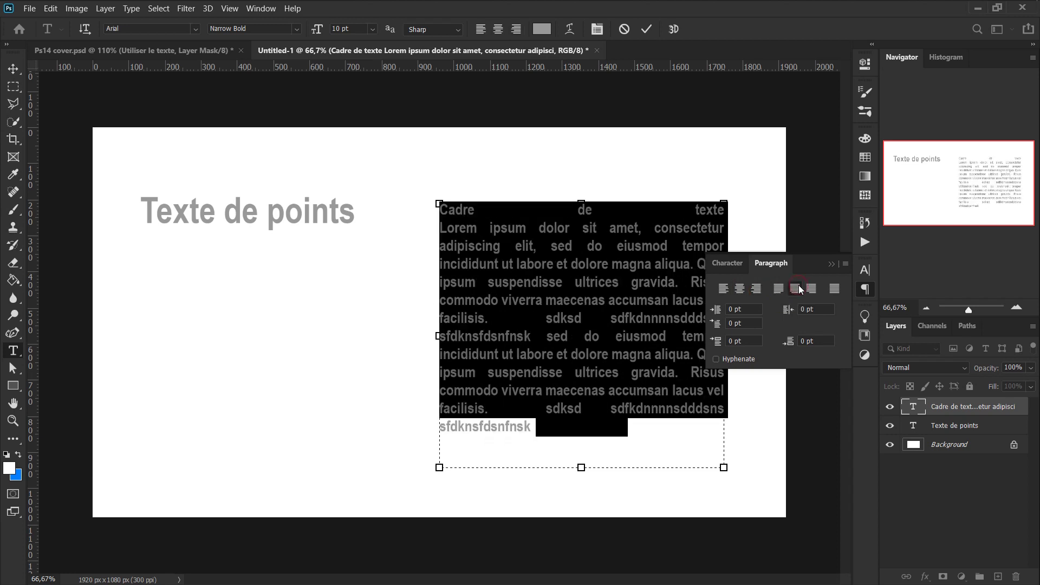
left_click(811, 290)
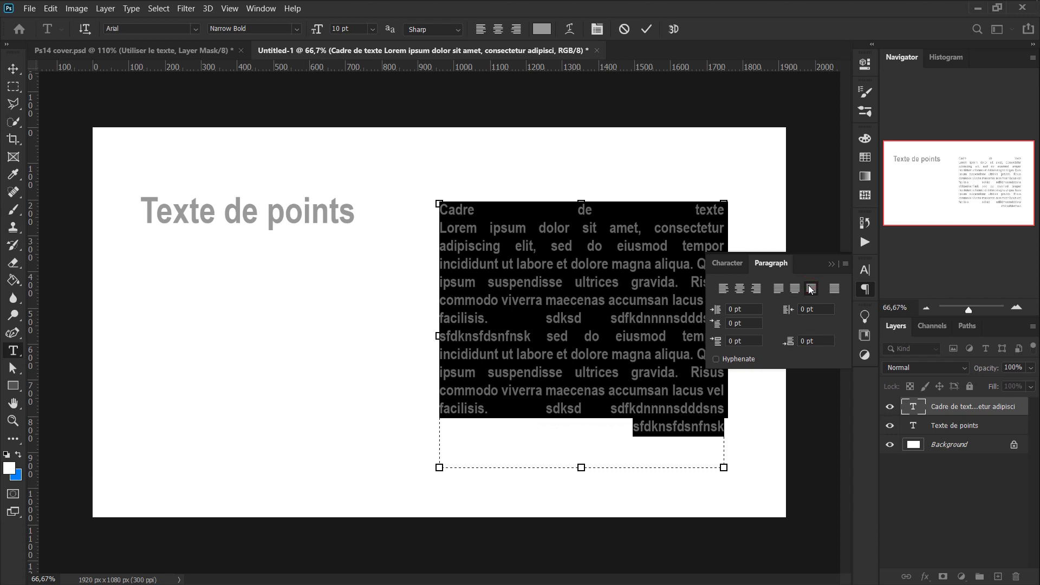
key("Escape")
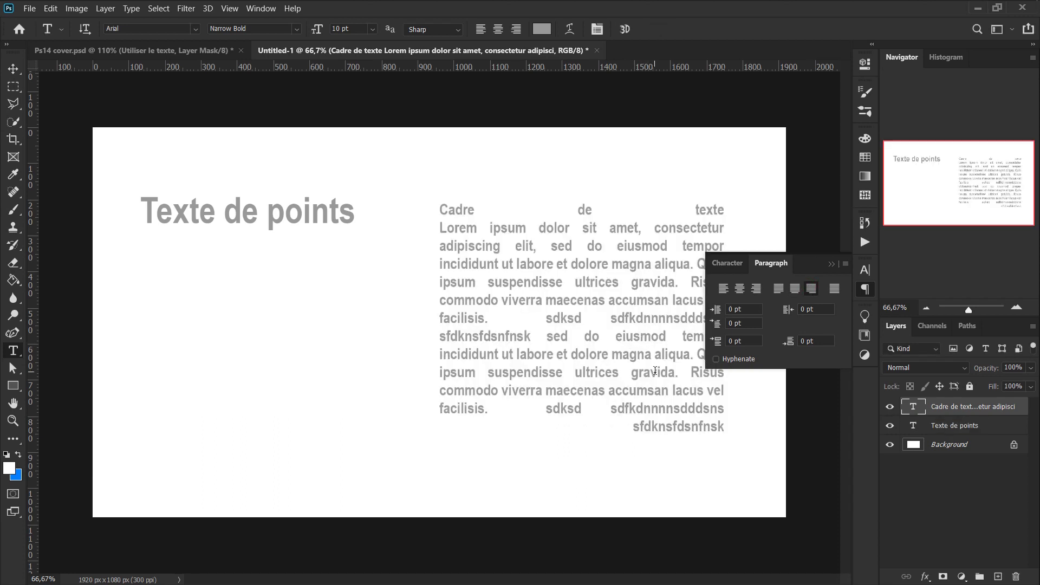
Step: Select all text of the 'Texte de points' layer and show the Character panel
left_click(917, 426)
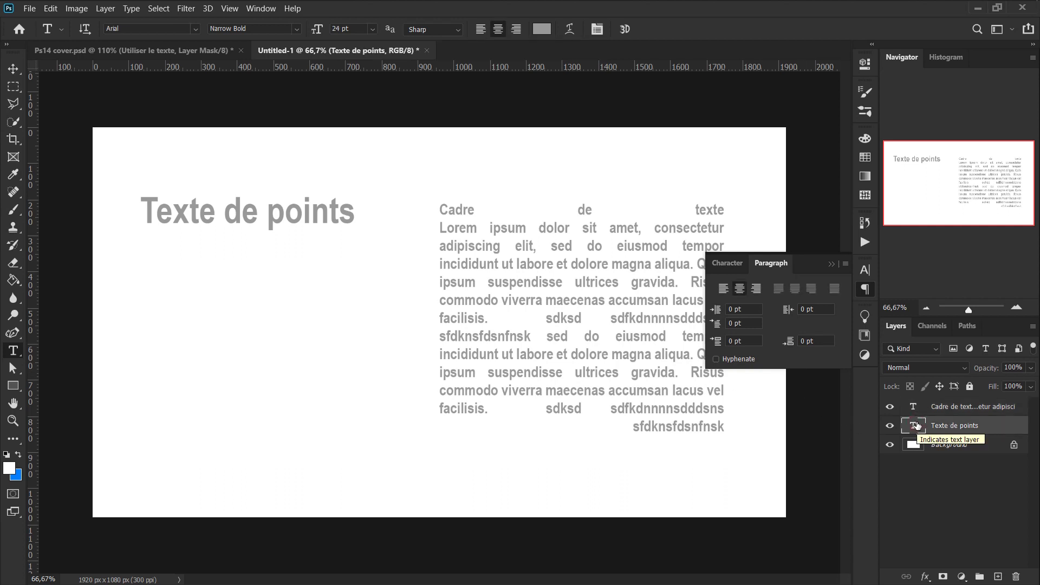
double_click(917, 426)
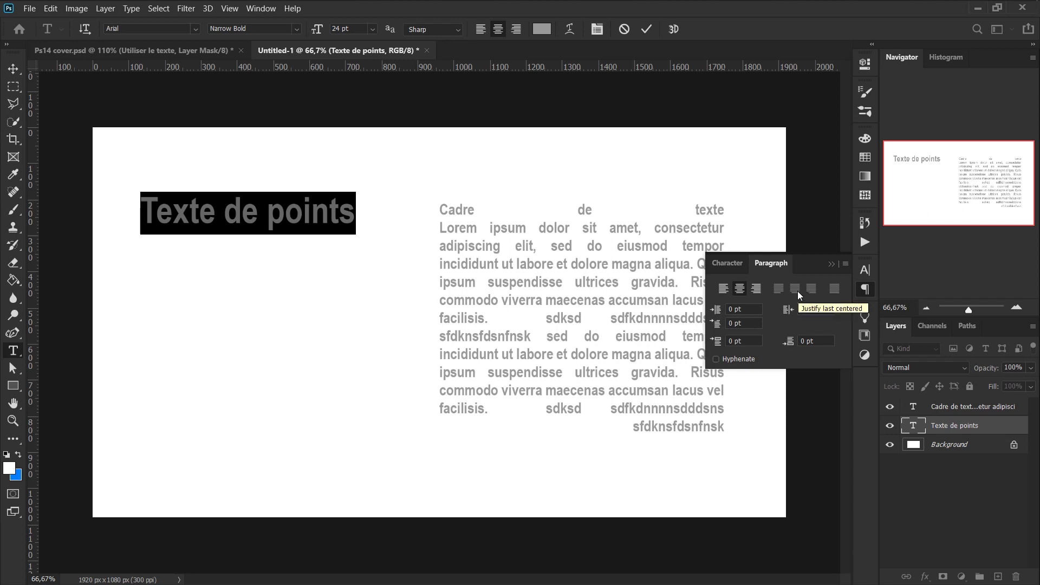
left_click(735, 266)
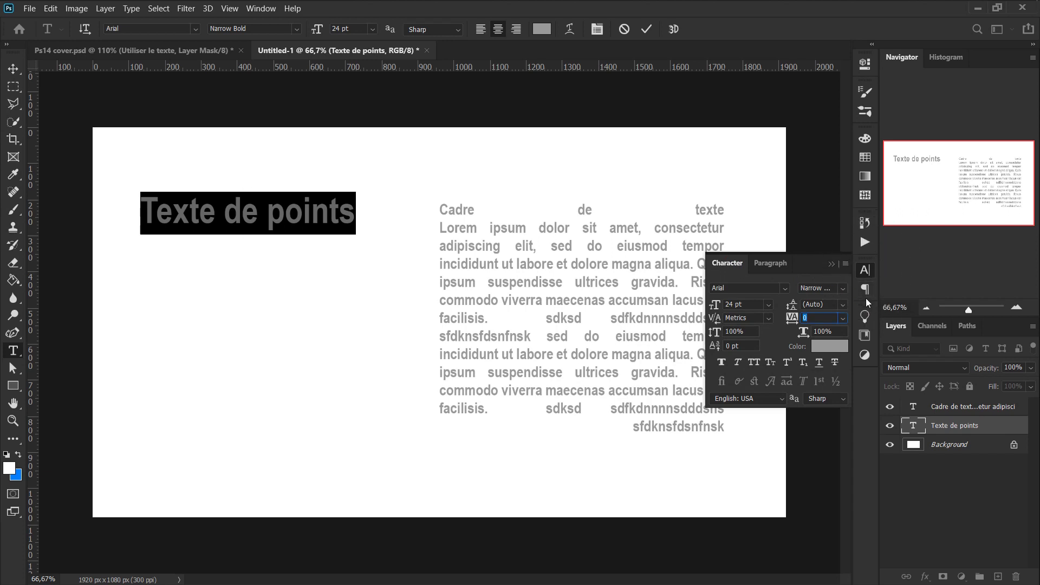
left_click(254, 10)
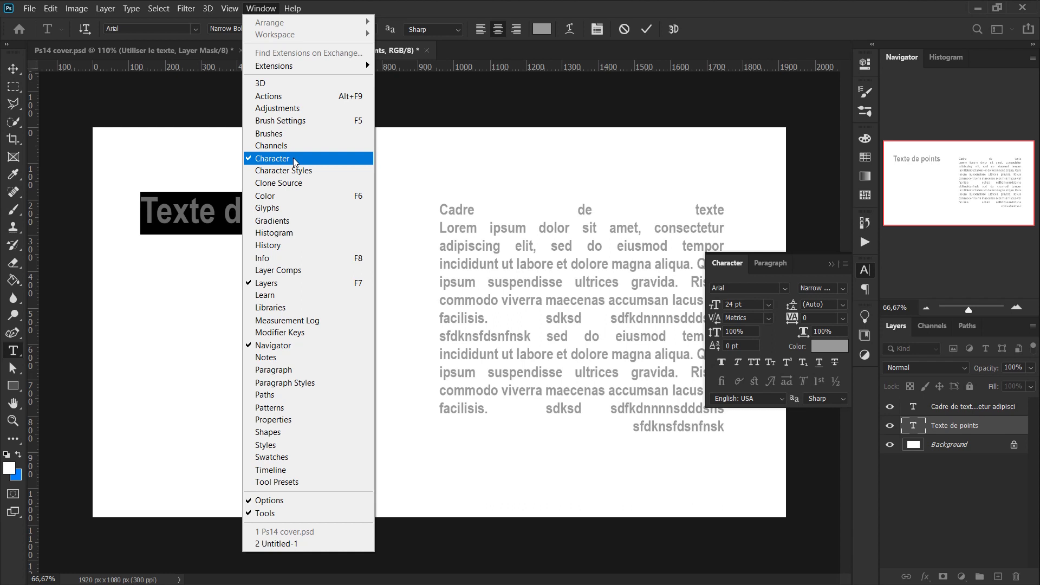
Step: Set the 'Texte de points' heading's tracking to 360 and commit it
left_click(293, 158)
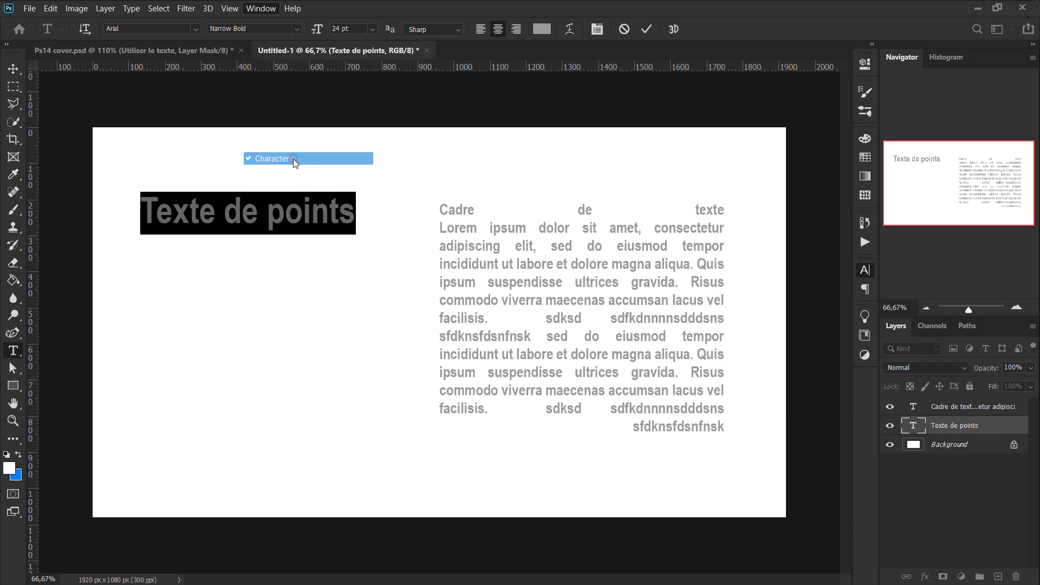
left_click(866, 271)
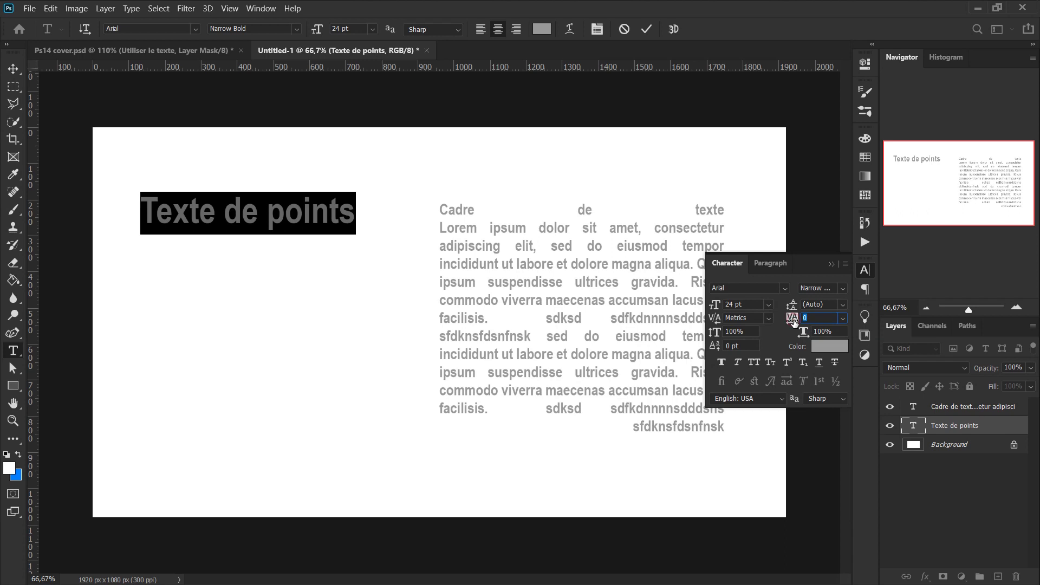
left_click_drag(794, 321, 808, 323)
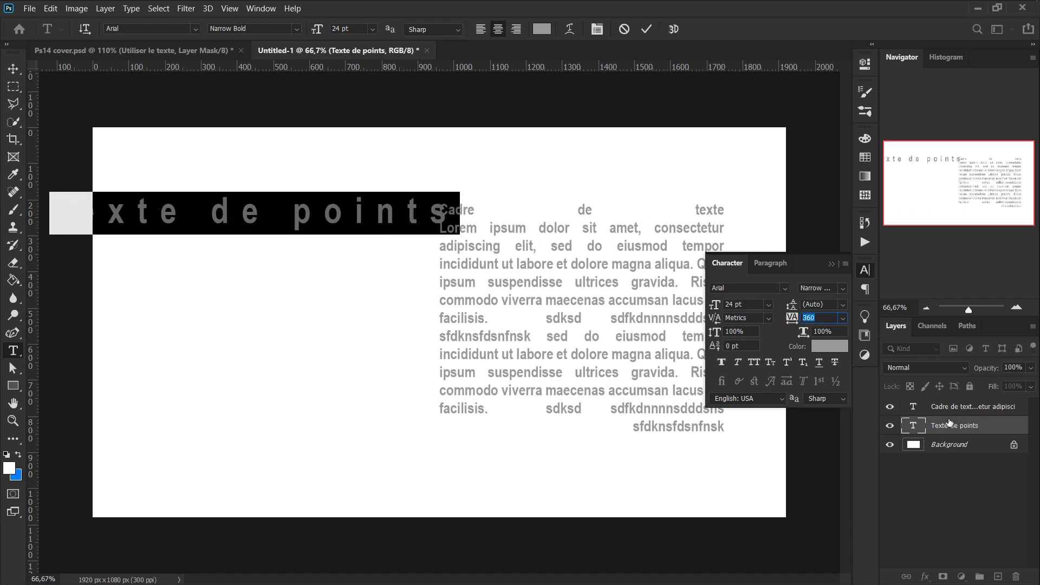
left_click(909, 429)
key("v")
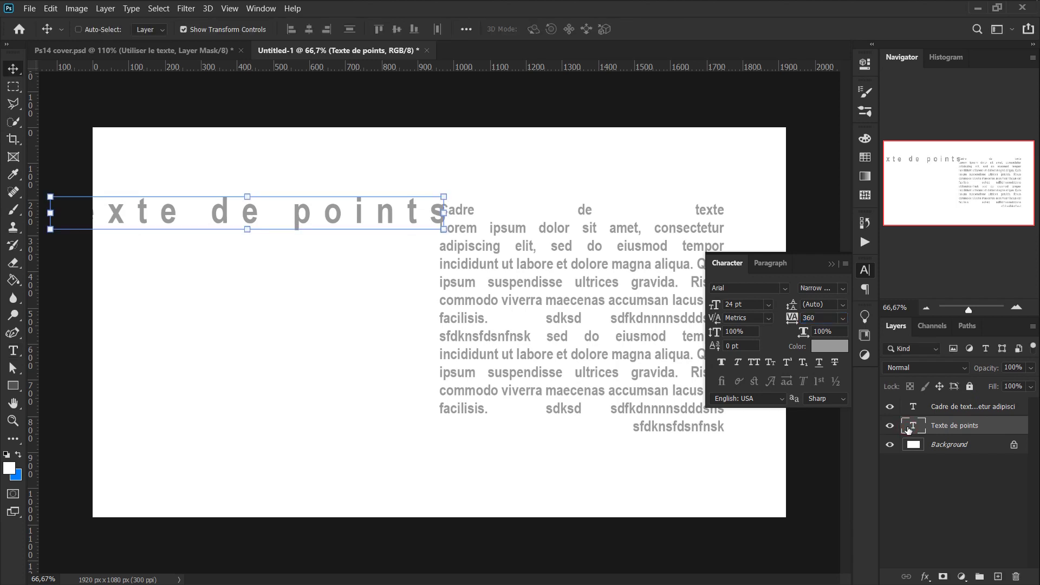
Step: Move the heading toward the top centre and add a second line 'deuxième ligne'
mouse_move(346, 220)
left_mouse_down()
mouse_move(515, 197)
mouse_move(525, 174)
left_mouse_up()
key("t")
left_click(619, 169)
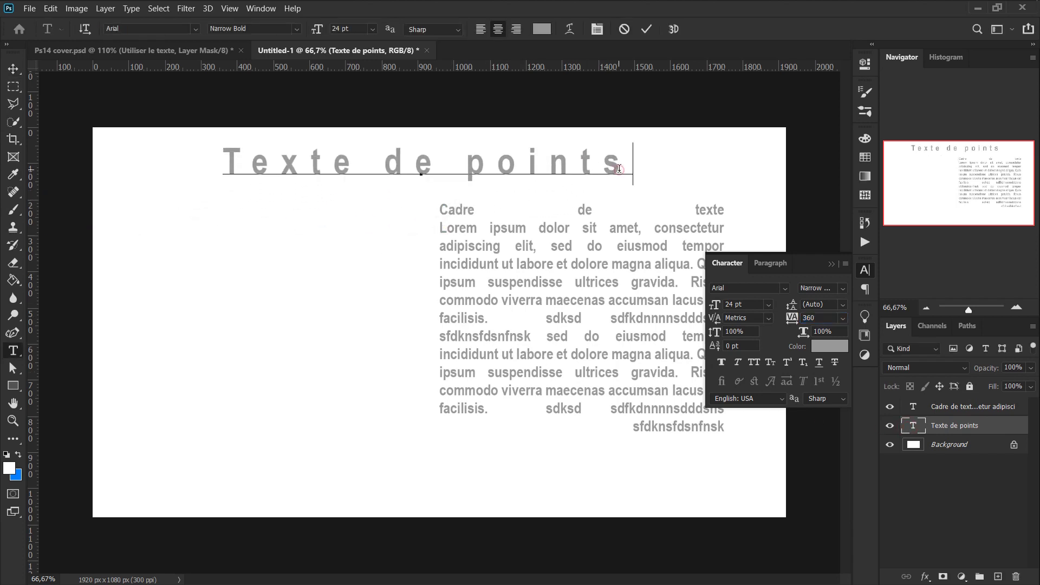
key("Return")
type("deu")
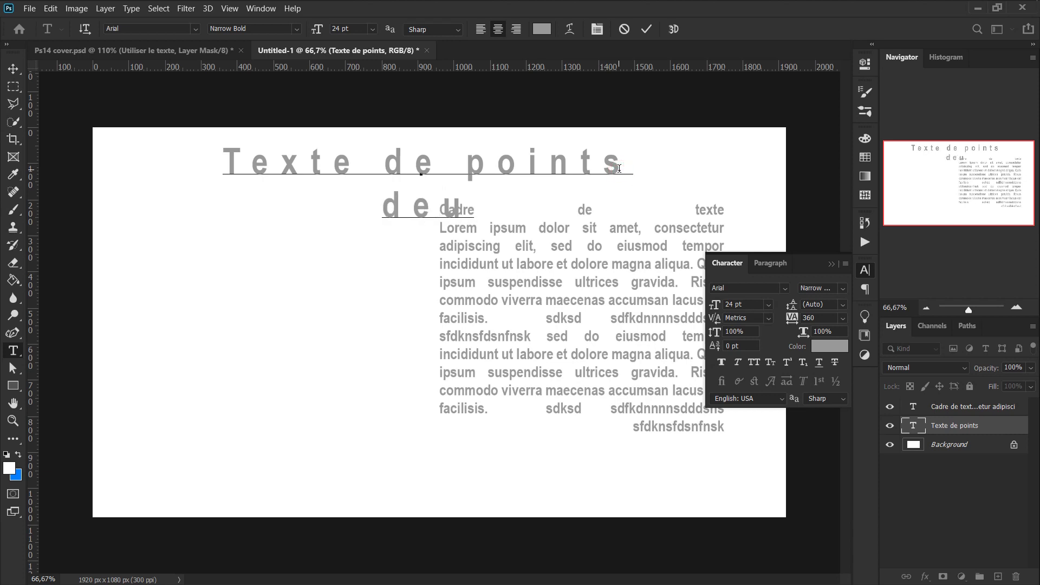
type("xième")
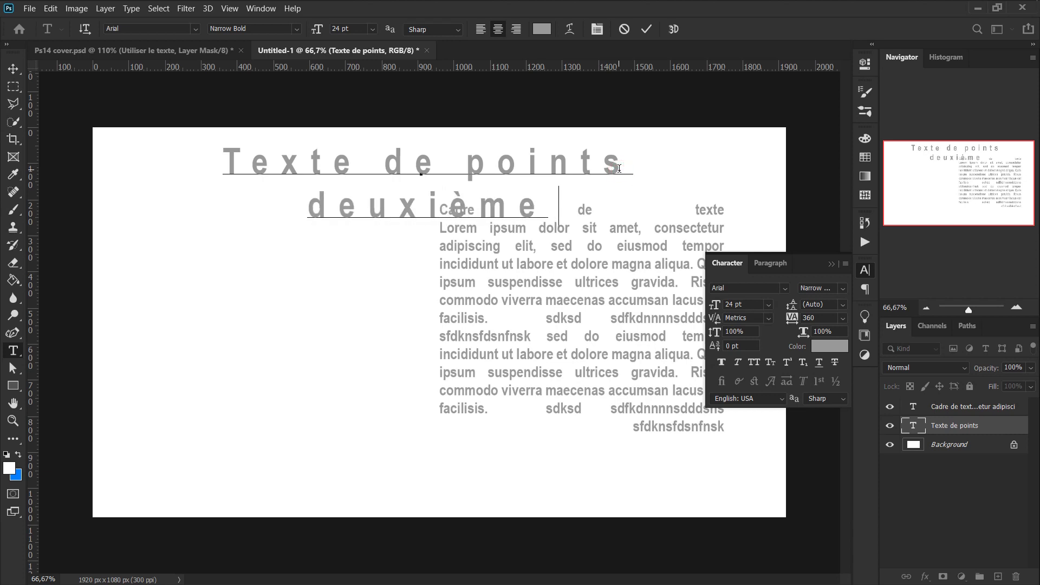
type(" lign")
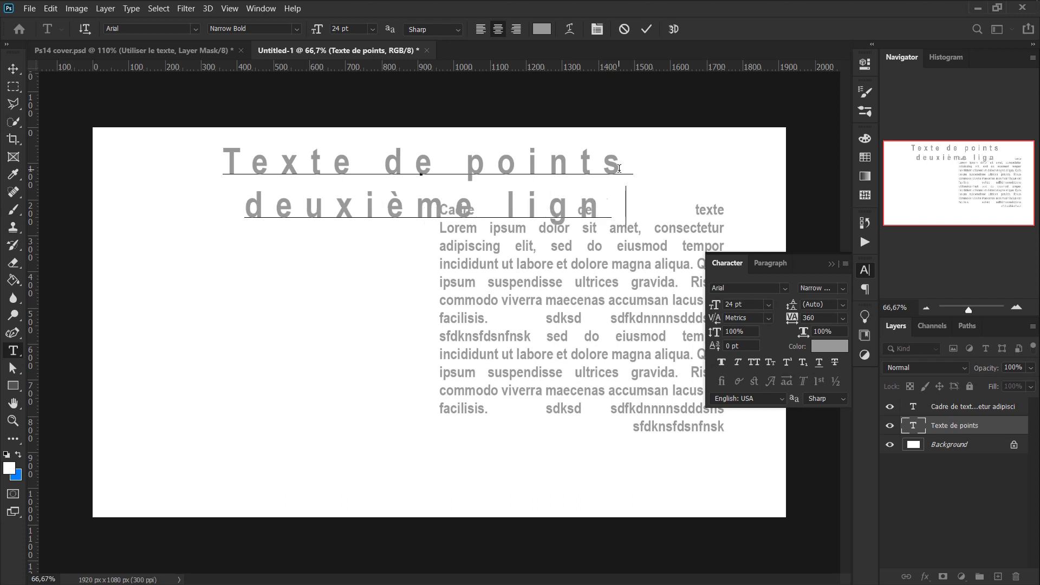
type("e")
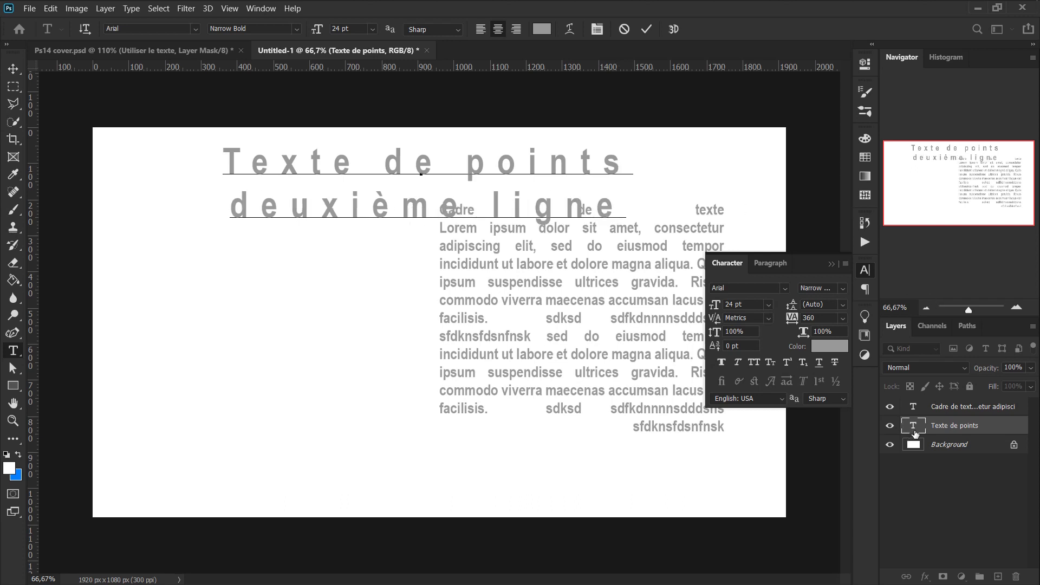
left_click(913, 434)
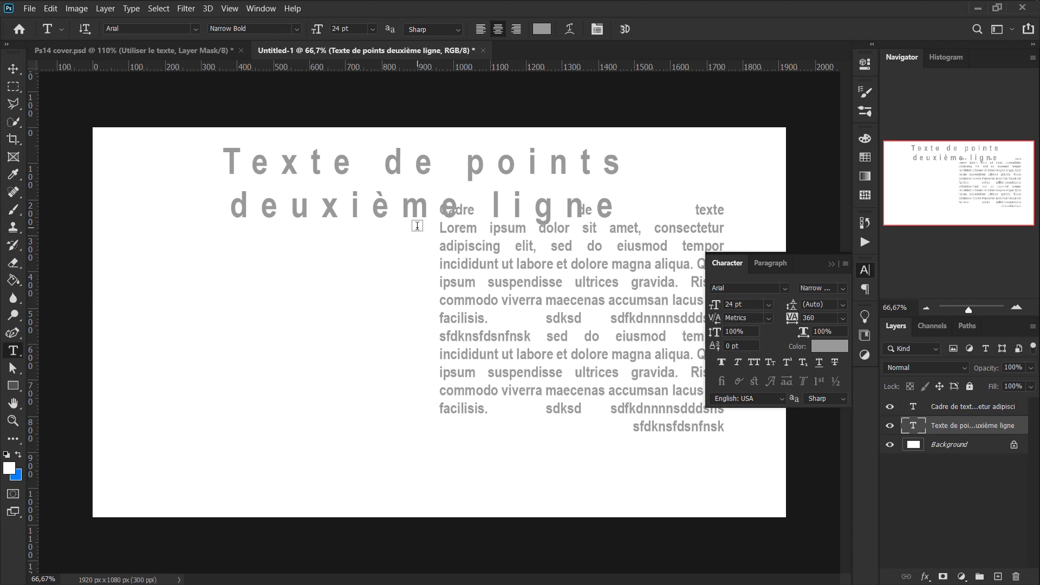
Step: Set the tracking of the 'deuxième ligne' line to 0
triple_click(368, 213)
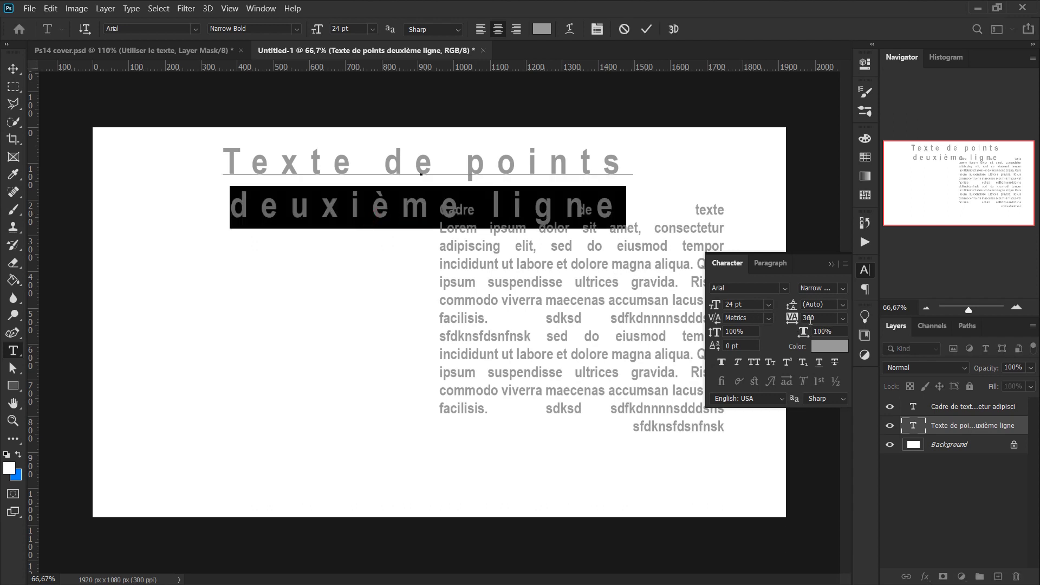
left_click_drag(820, 320, 801, 321)
type("0")
key("Return")
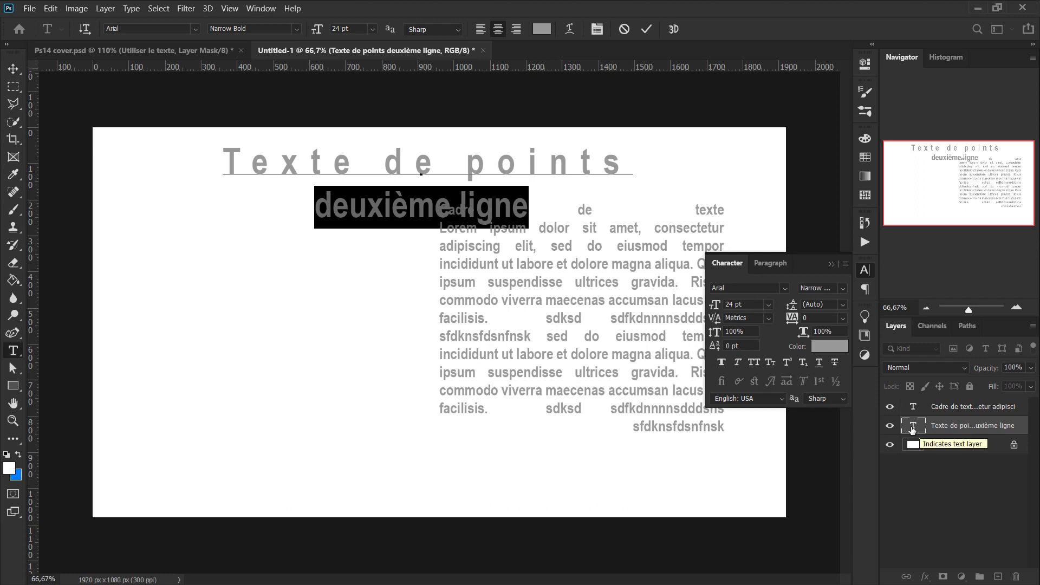
Step: Left-align both heading lines and drag the text block to the page's top-left
double_click(913, 430)
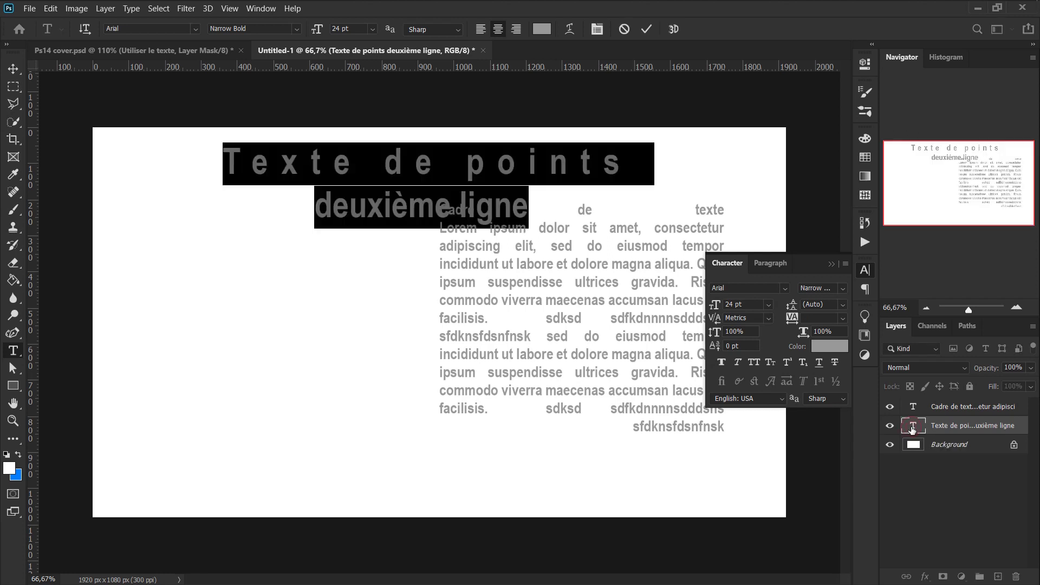
left_click(481, 31)
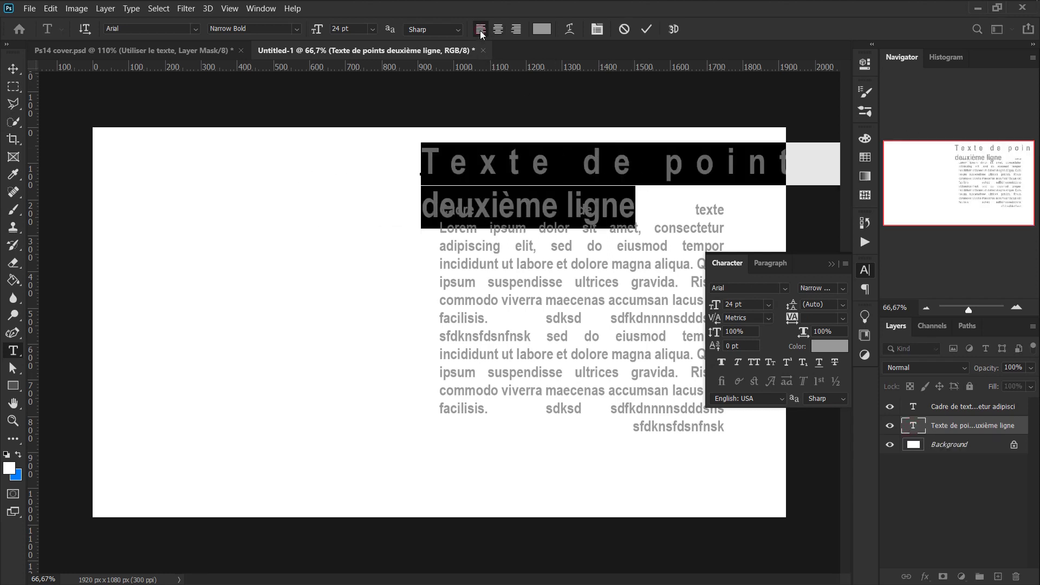
left_click(921, 429)
key("v")
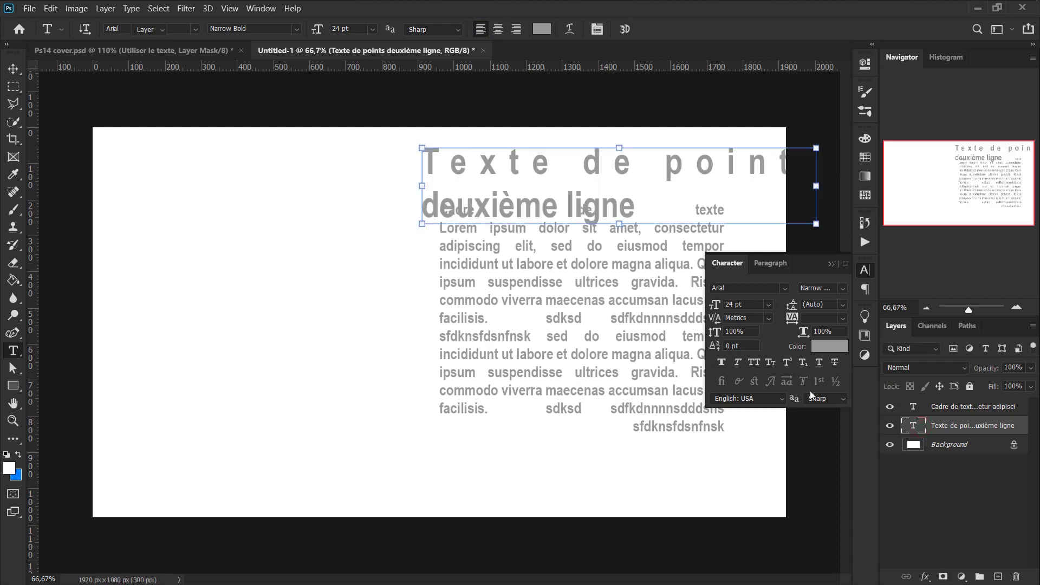
left_click(709, 167)
left_click_drag(463, 165, 155, 162)
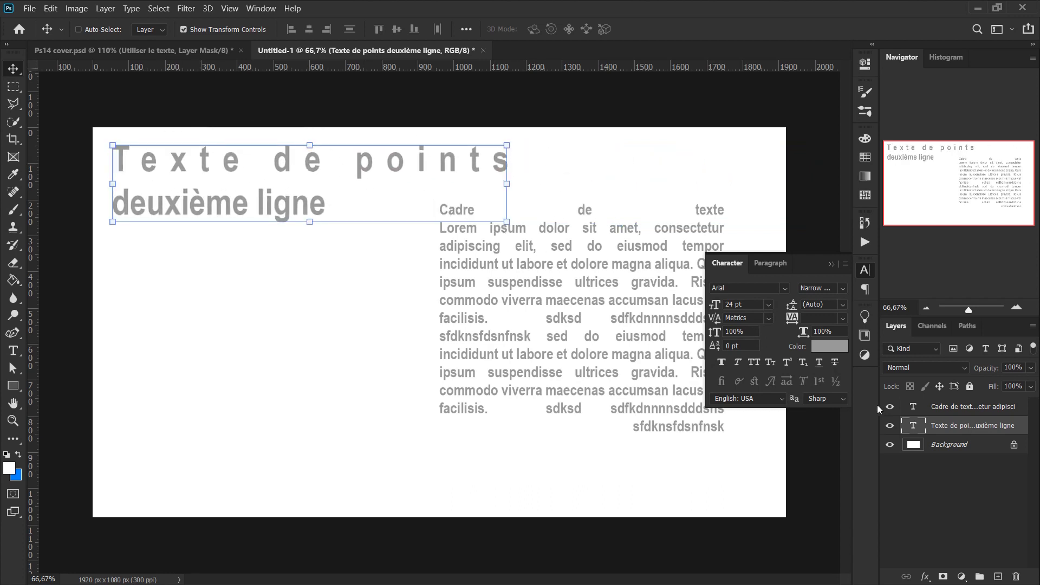
double_click(912, 427)
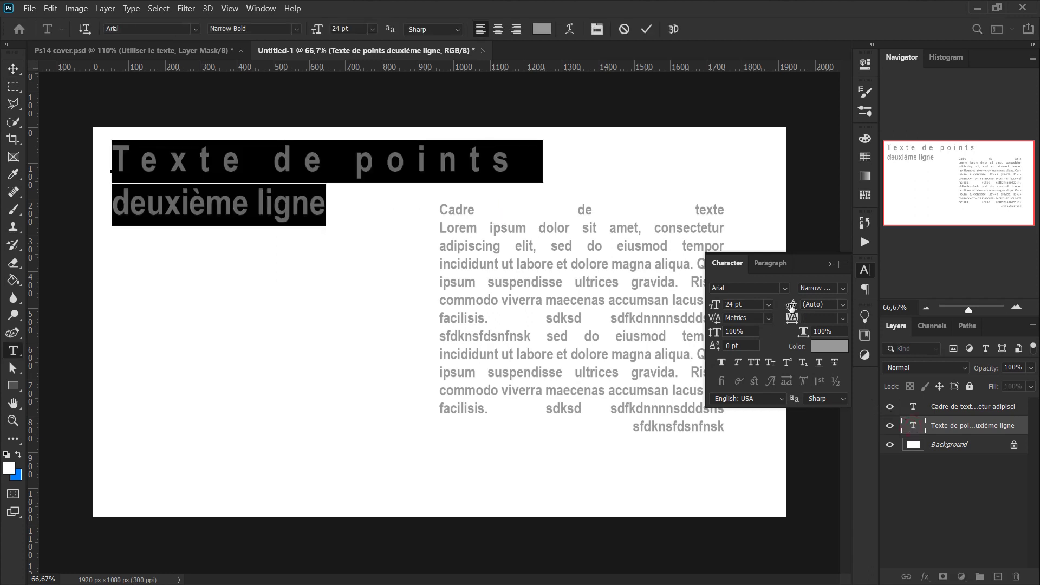
Step: Raise the heading's leading to about 34 pt, with the font size ending at 24 pt
mouse_move(792, 307)
left_mouse_down()
mouse_move(806, 307)
mouse_move(795, 316)
left_mouse_up()
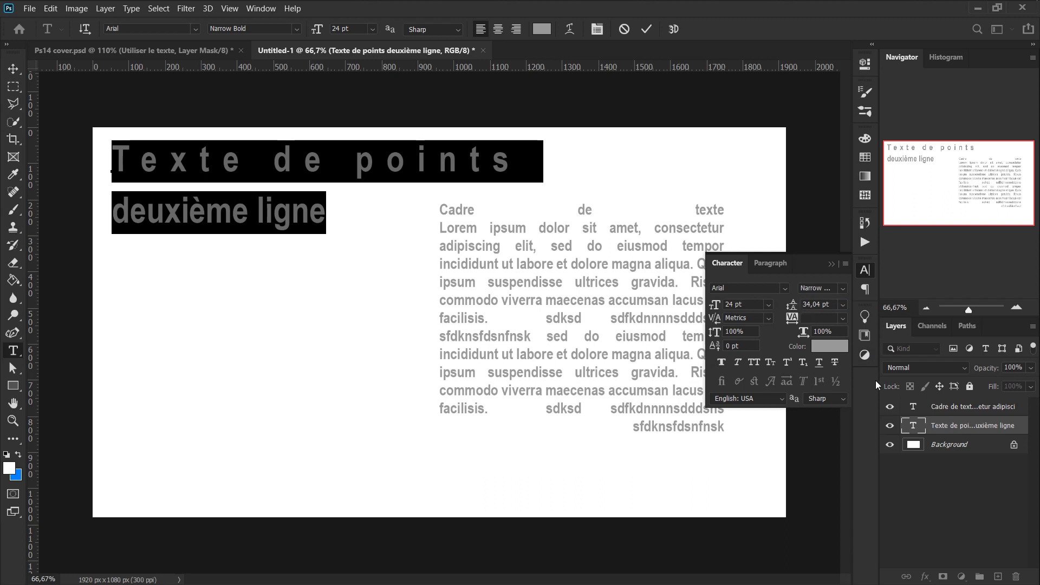
left_click(768, 307)
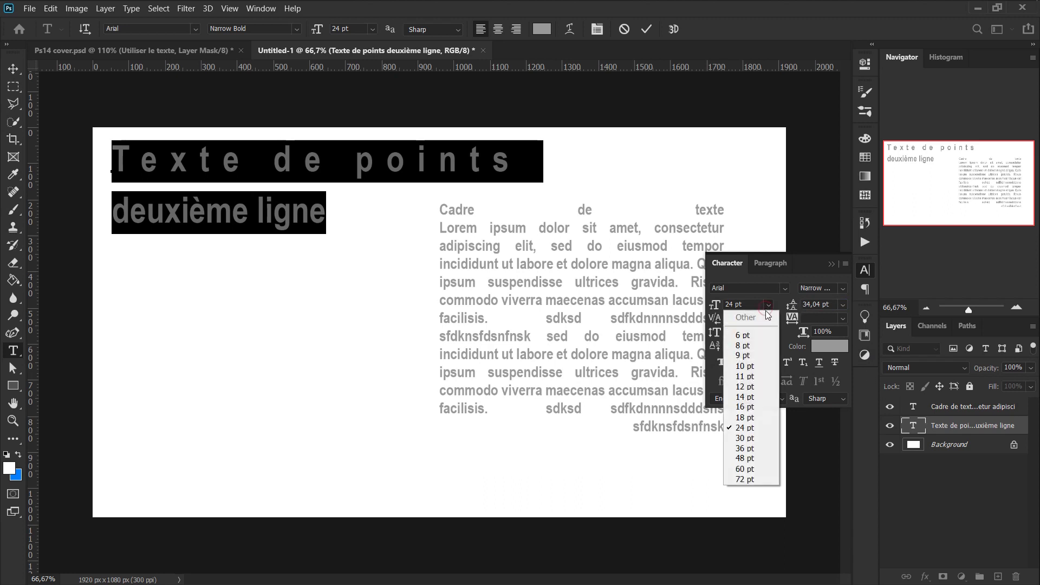
left_click(761, 336)
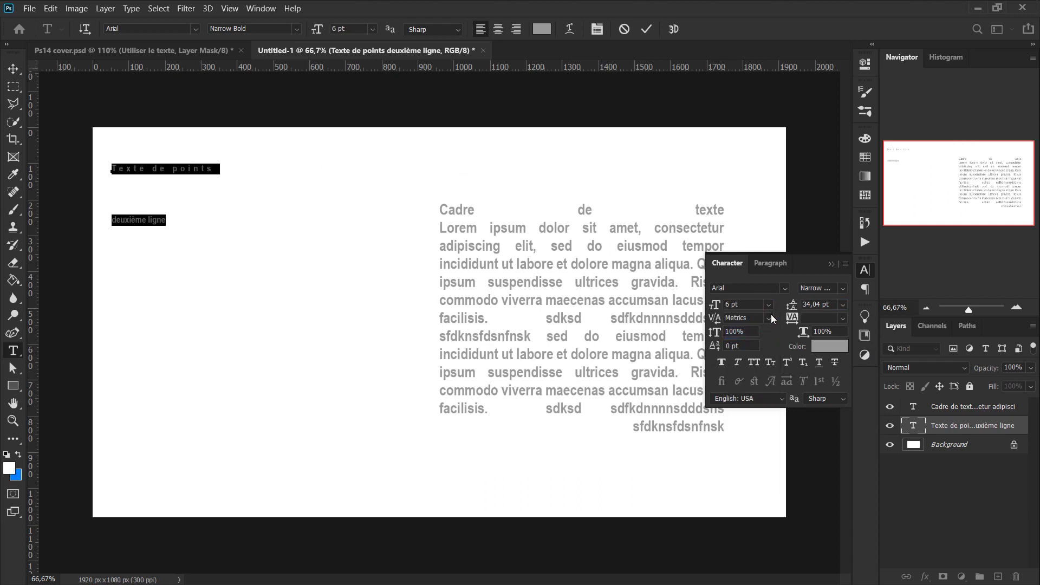
left_click(765, 305)
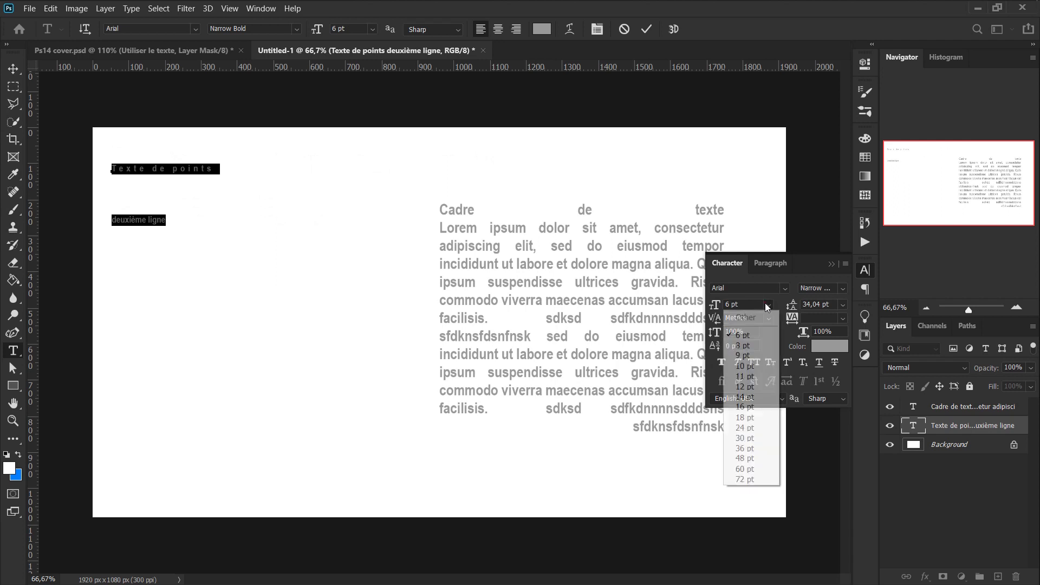
left_click(768, 428)
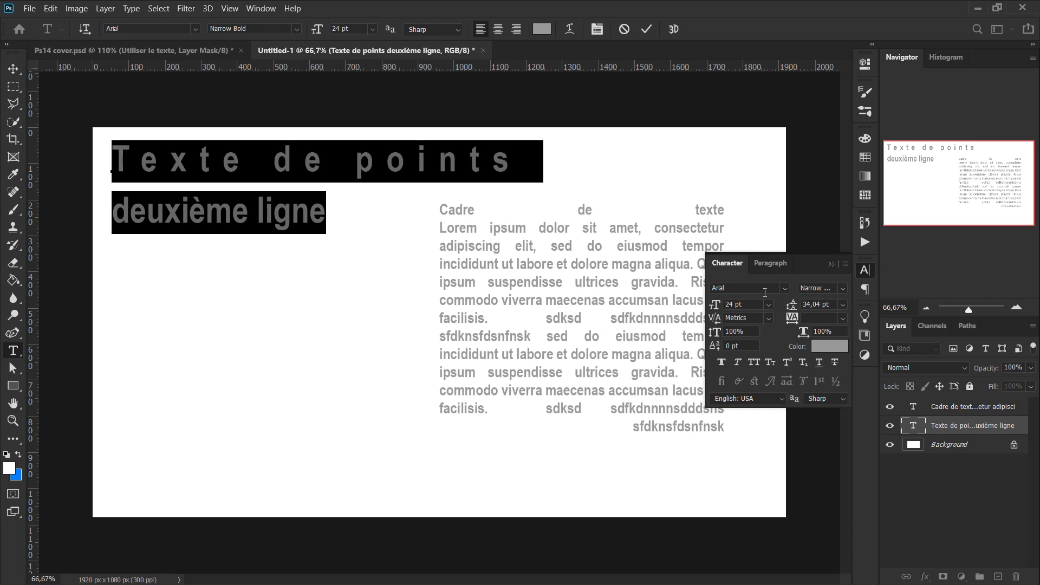
Step: Browse the font family list, previewing Trajan Color on the heading
left_click(785, 288)
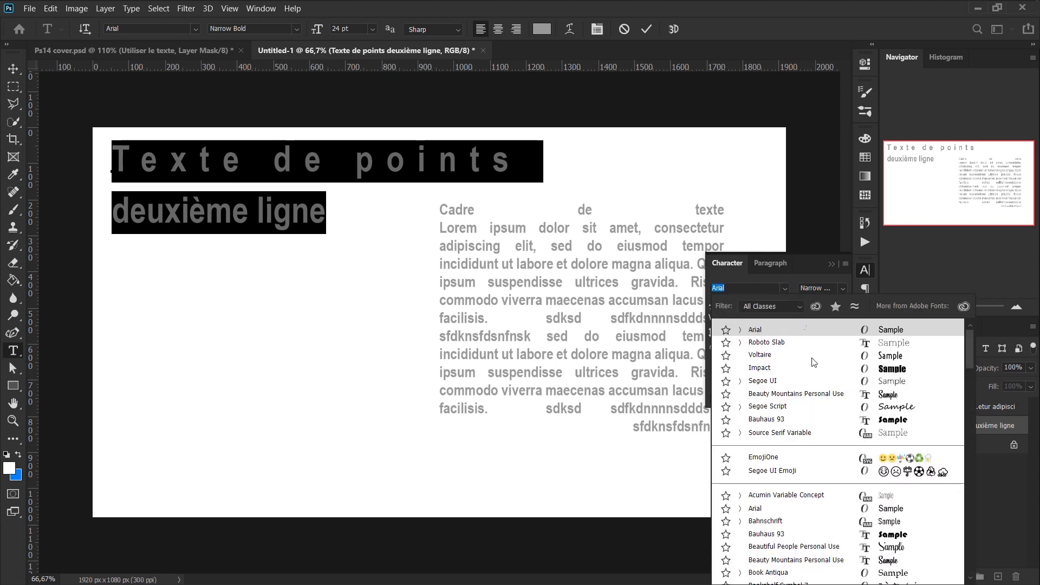
scroll(823, 444, "down", 5)
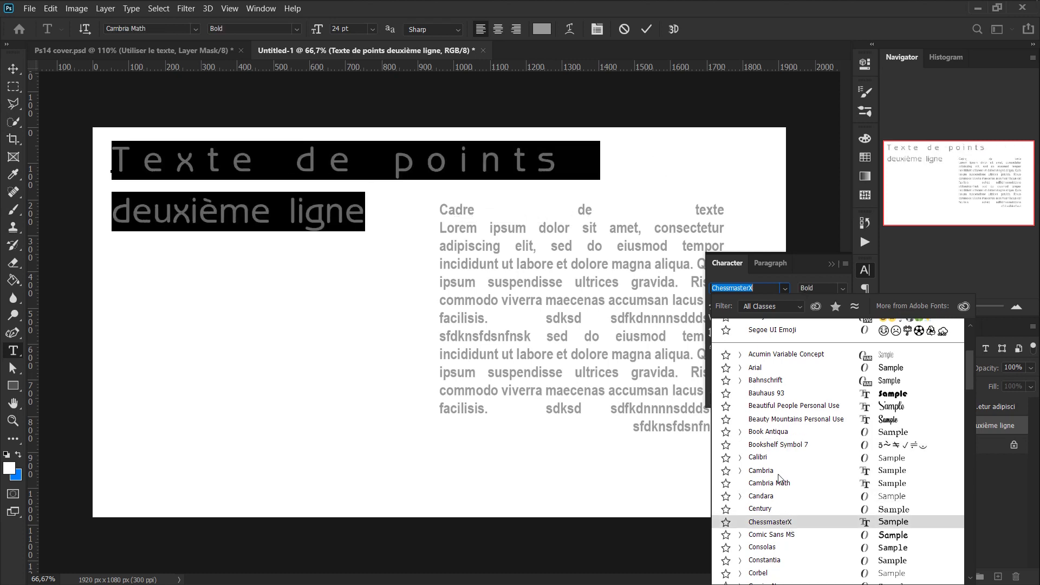
scroll(779, 478, "down", 3)
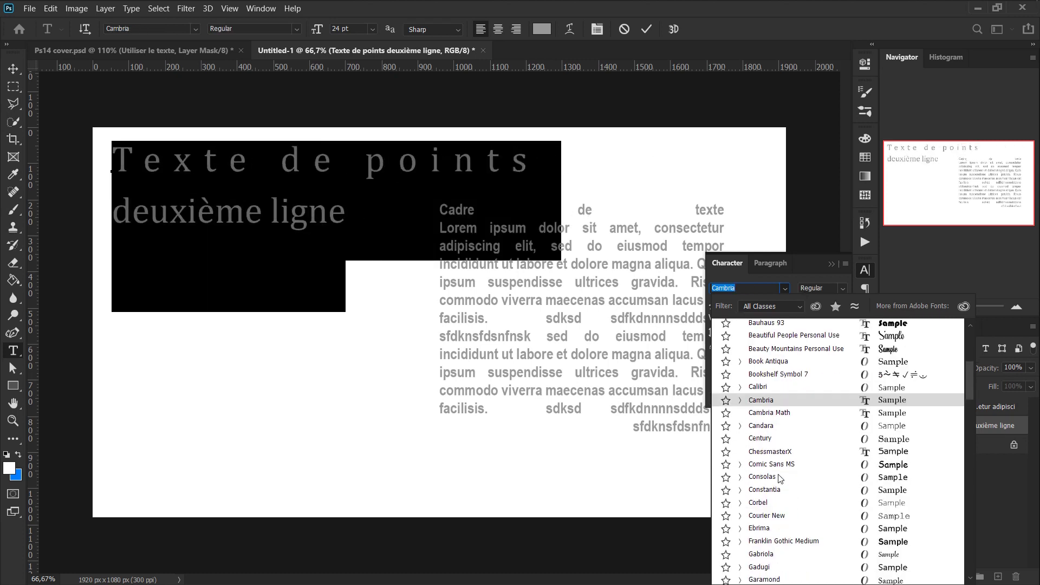
scroll(779, 478, "down", 1)
scroll(780, 478, "down", 1)
scroll(802, 485, "down", 1)
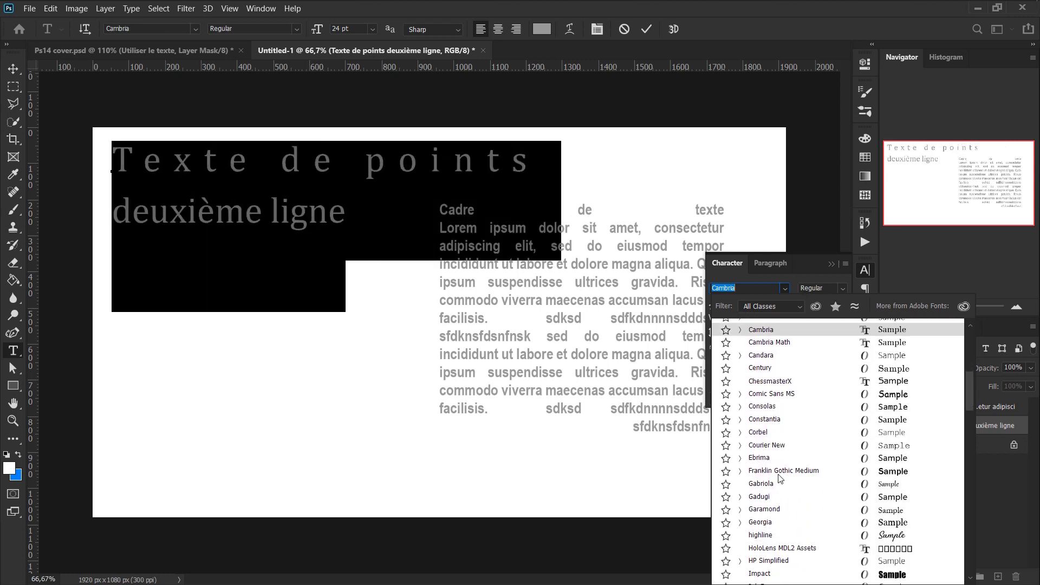
scroll(834, 499, "down", 2)
scroll(846, 504, "down", 1)
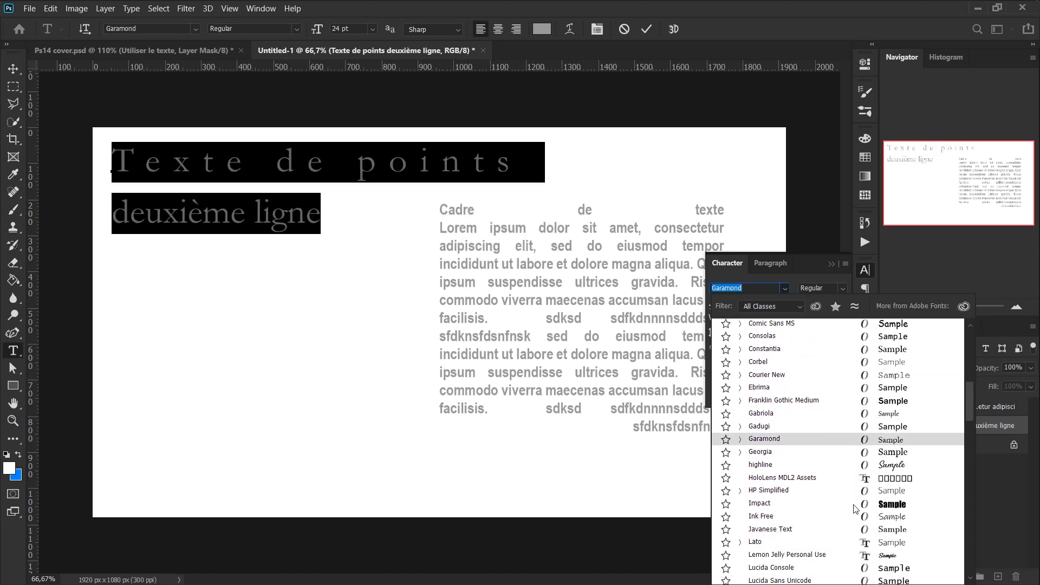
scroll(855, 508, "down", 2)
scroll(855, 508, "down", 1)
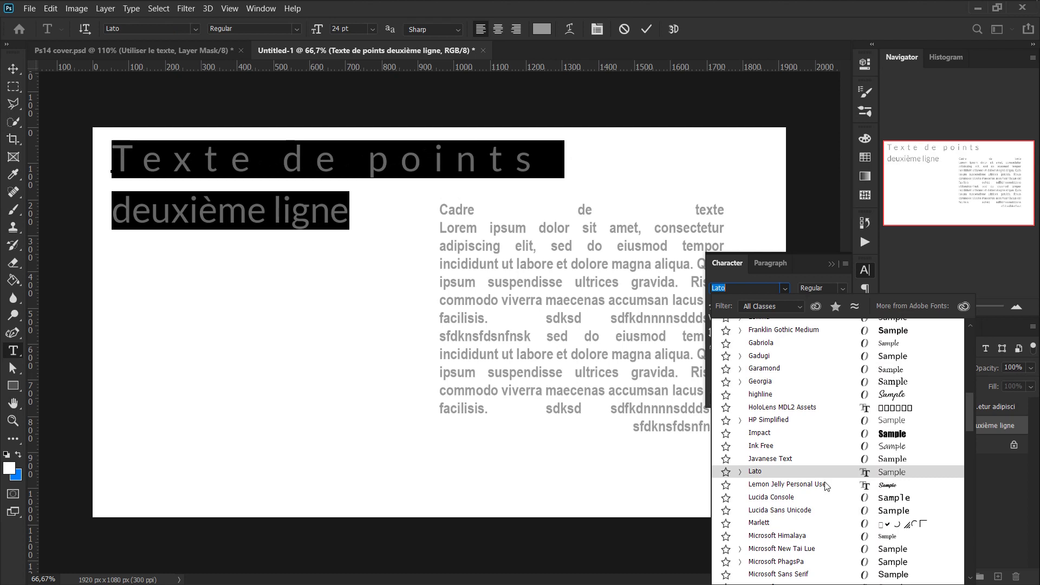
scroll(833, 516, "down", 5)
scroll(833, 516, "down", 1)
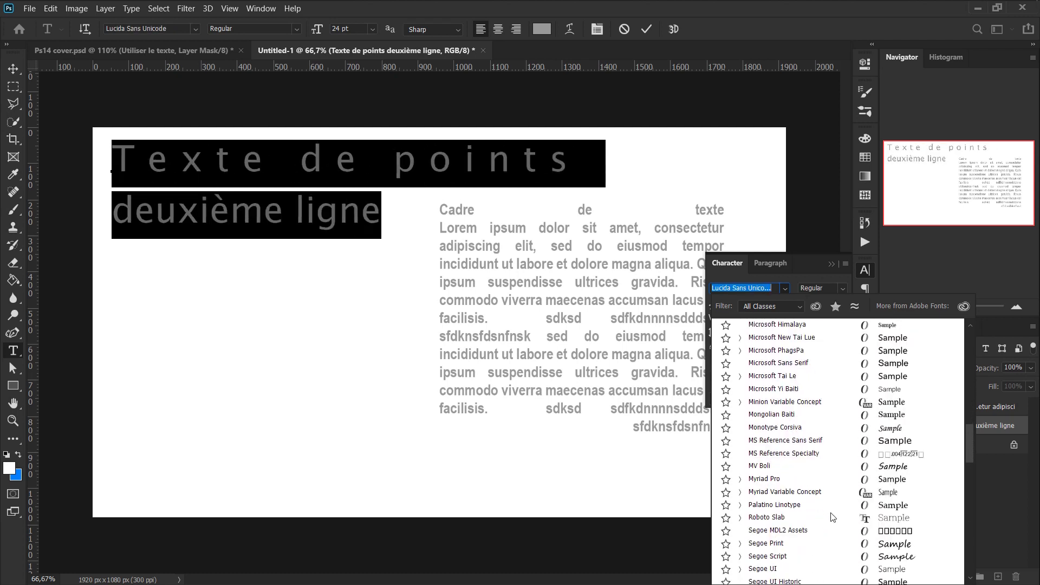
scroll(833, 516, "down", 3)
scroll(829, 499, "down", 4)
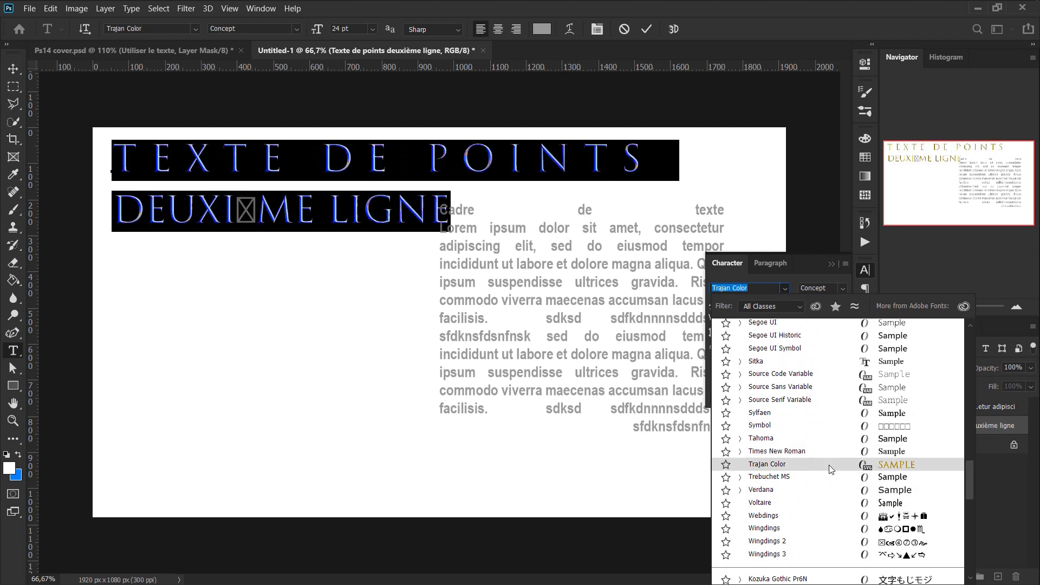
left_click(829, 465)
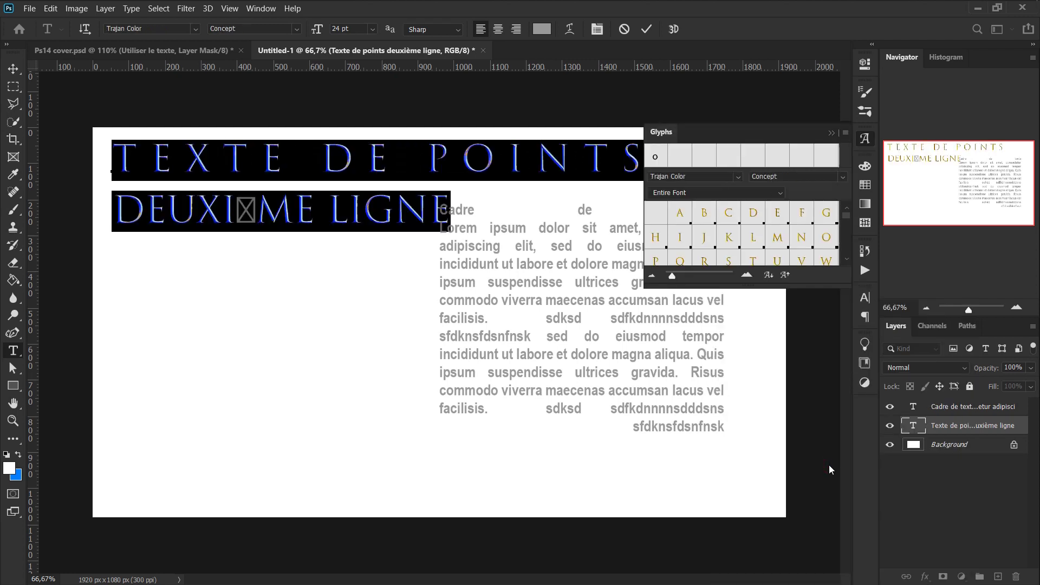
Step: Apply Franklin Gothic Medium to both heading lines and commit the text
scroll(809, 244, "down", 3)
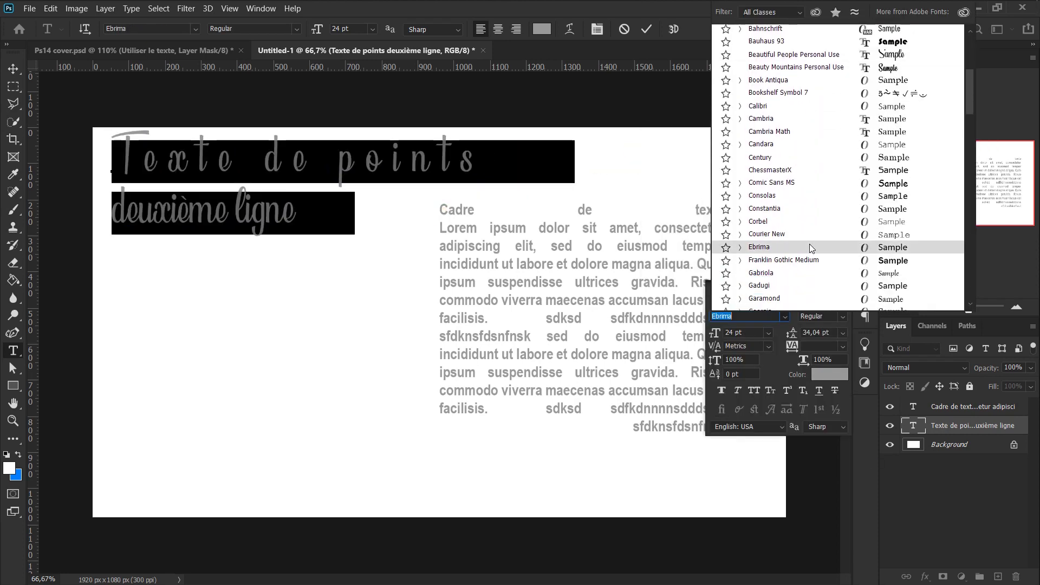
key("Return")
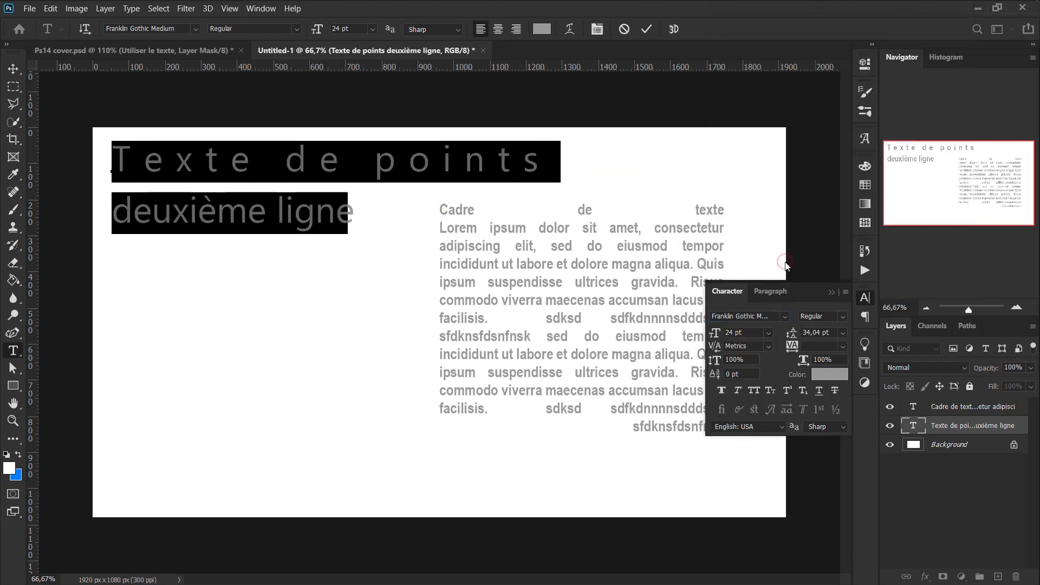
key("Return")
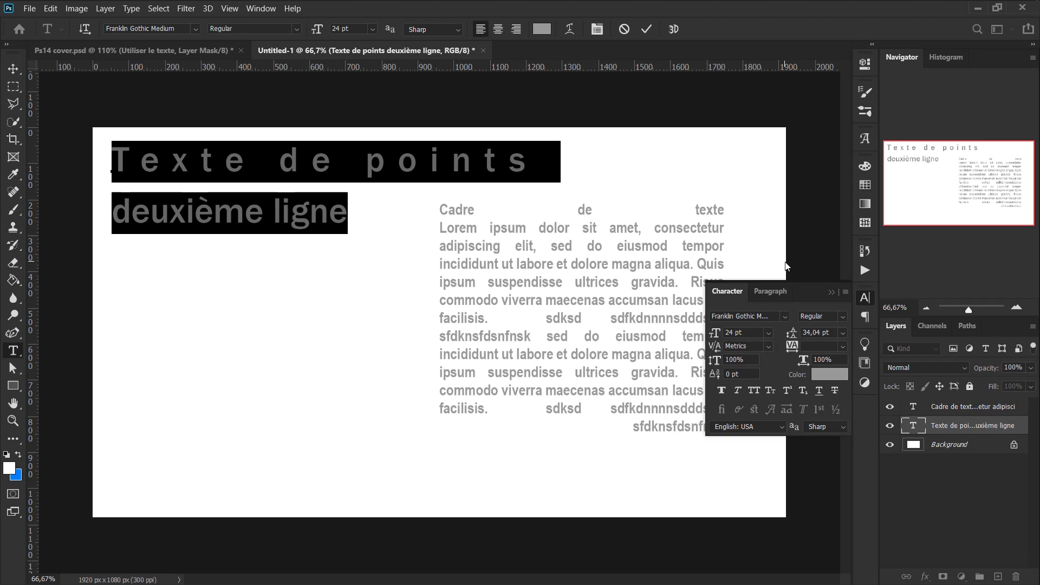
key("ctrl+Return")
key("v")
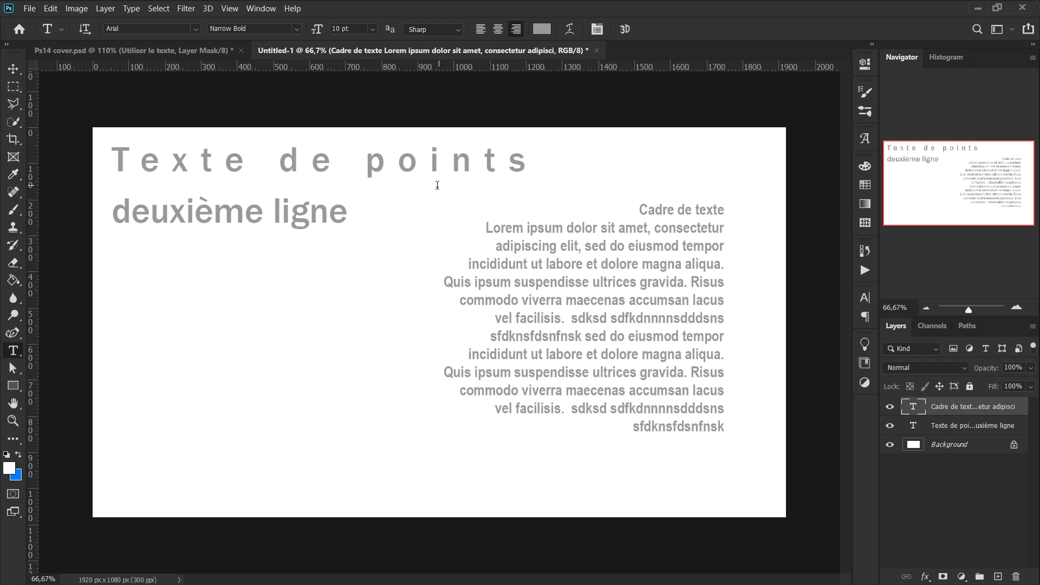
Step: Hide the Cadre de texte paragraph and delete the 'deuxième ligne' line from the heading
left_click(891, 412)
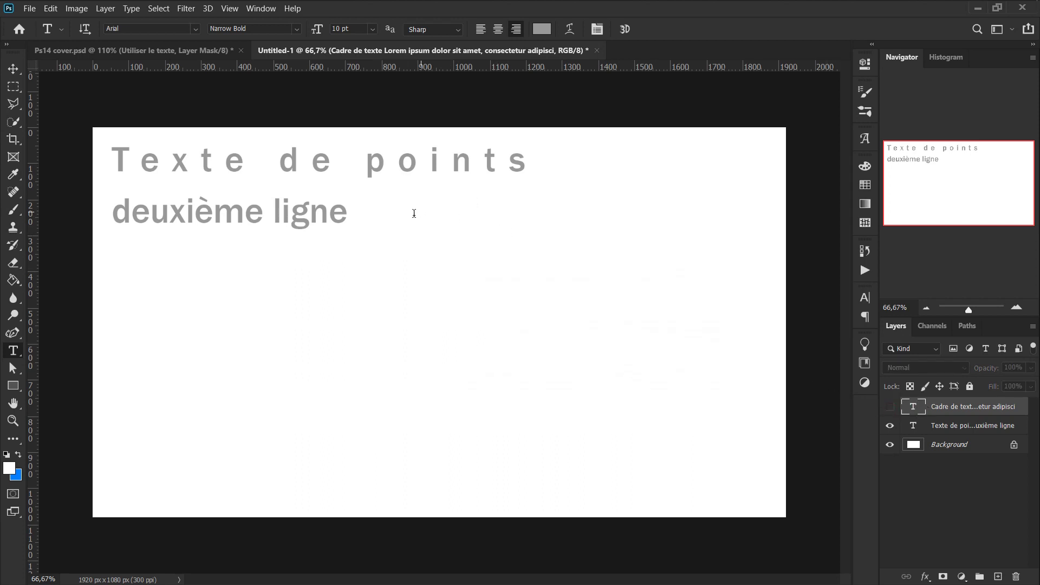
left_click(305, 216)
triple_click(305, 217)
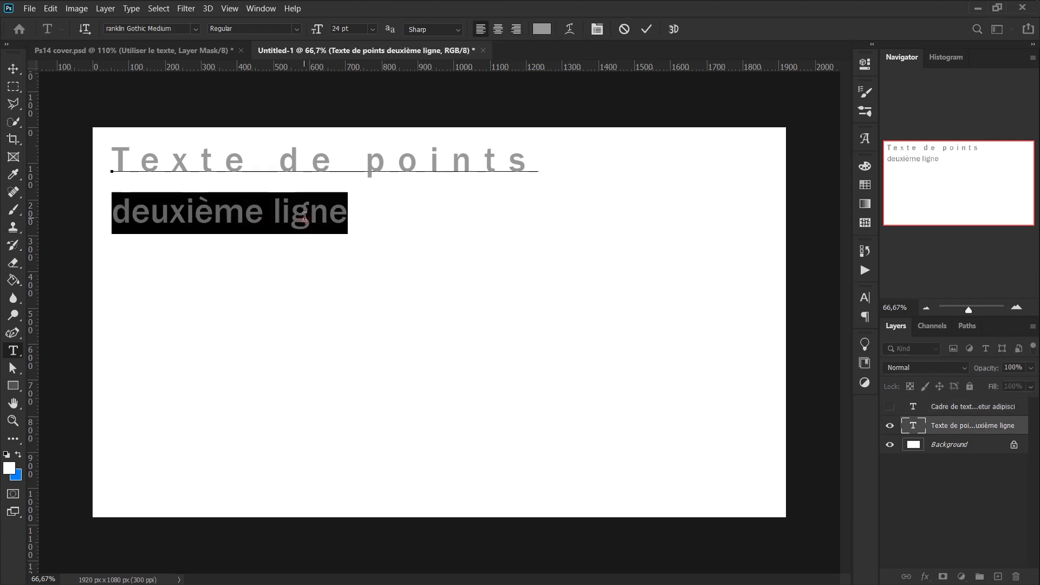
key("BackSpace")
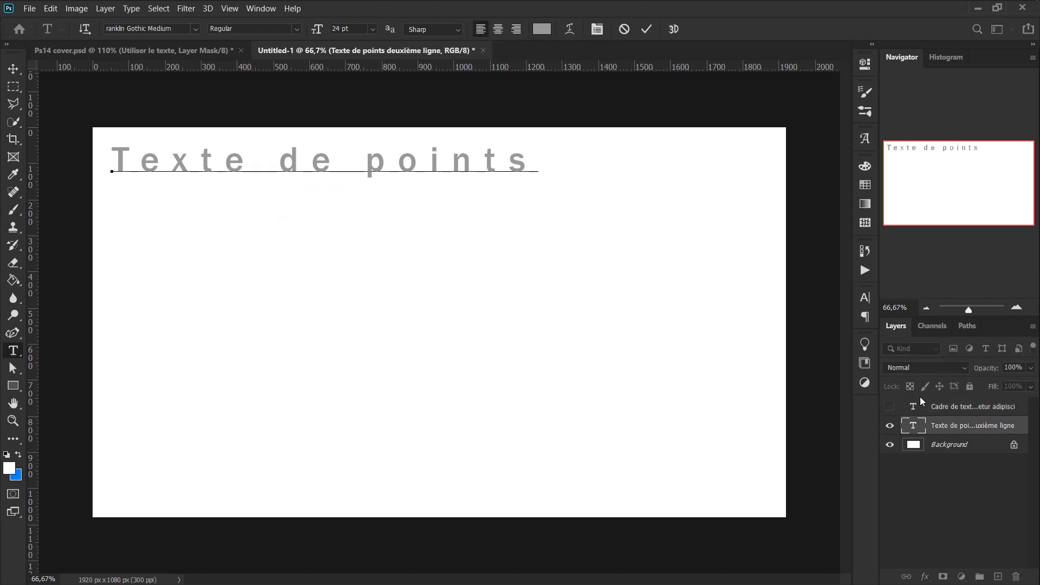
left_click(916, 427)
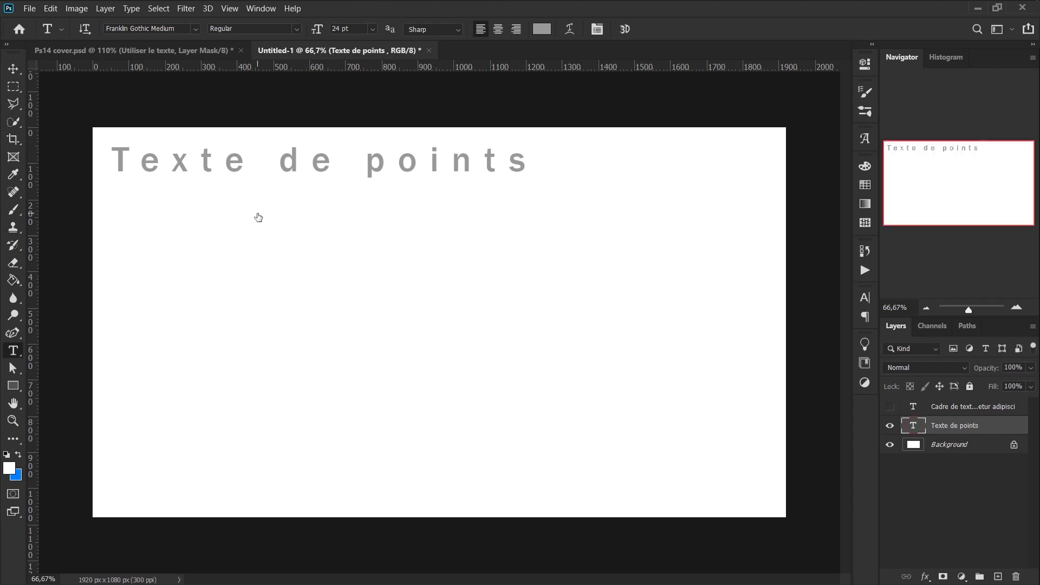
Step: Drag 'Texte de points' toward the canvas centre and reopen it for text editing
key("v")
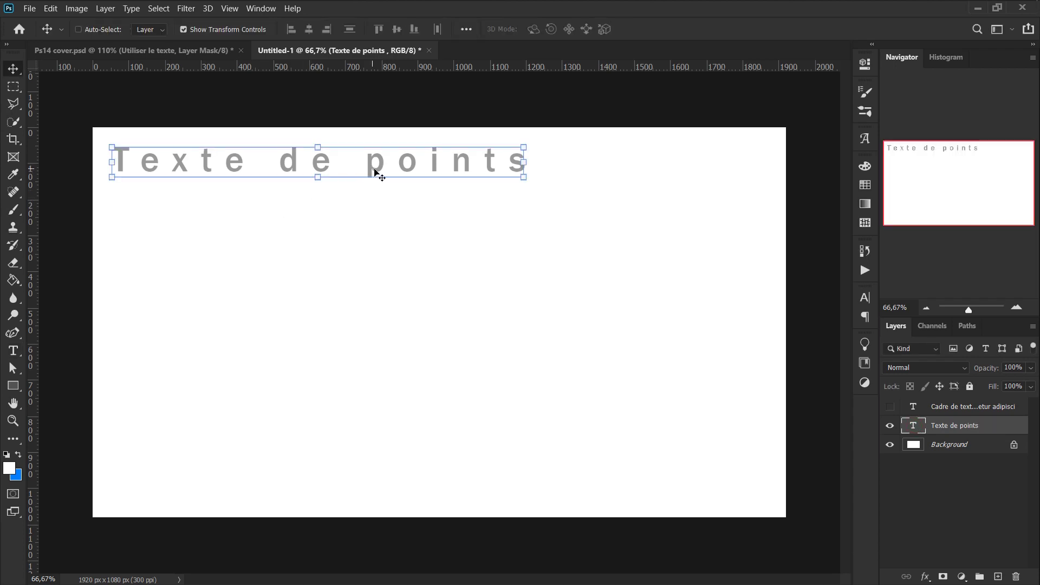
mouse_move(376, 173)
left_mouse_down()
mouse_move(510, 258)
mouse_move(501, 270)
left_mouse_up()
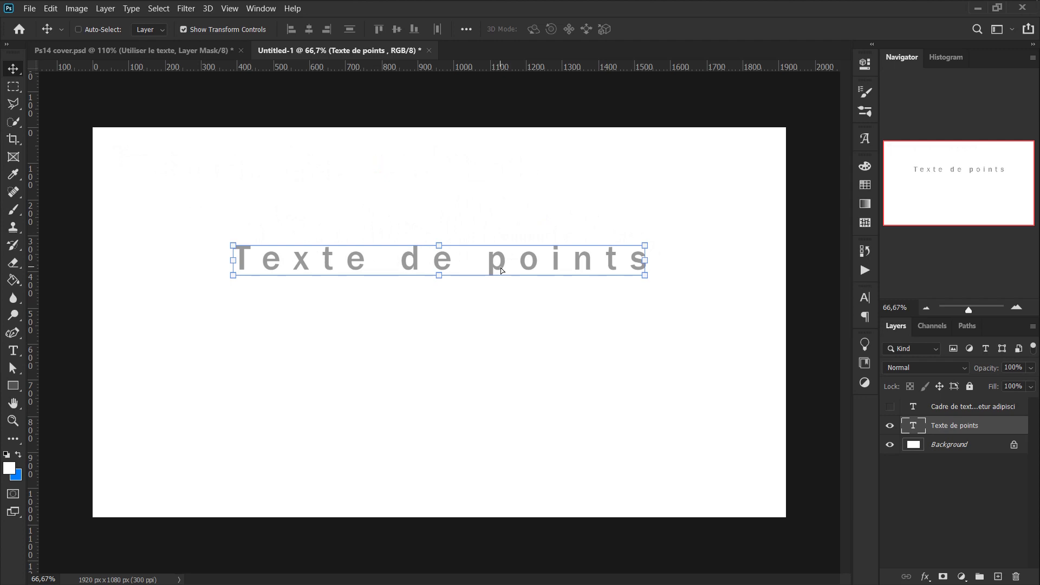
double_click(915, 426)
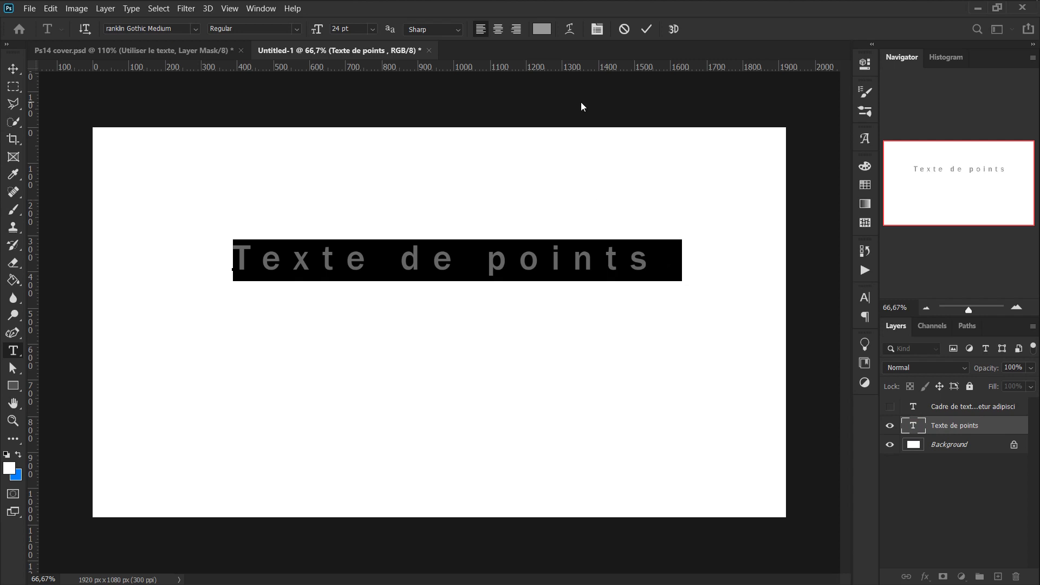
Step: Apply an Arc warp with +56 bend and 0 horizontal and vertical distortion
left_click(569, 29)
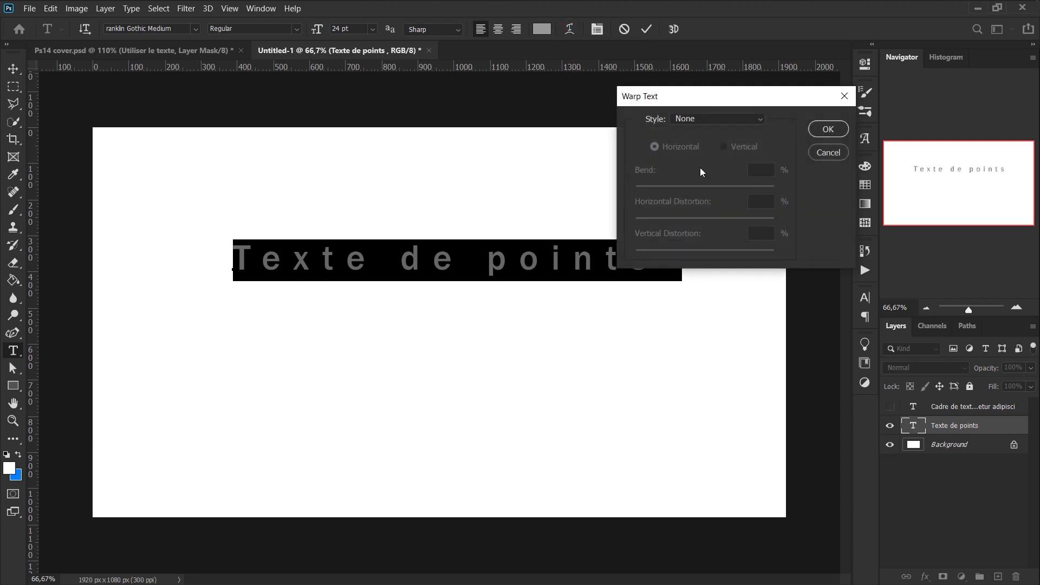
left_click(759, 120)
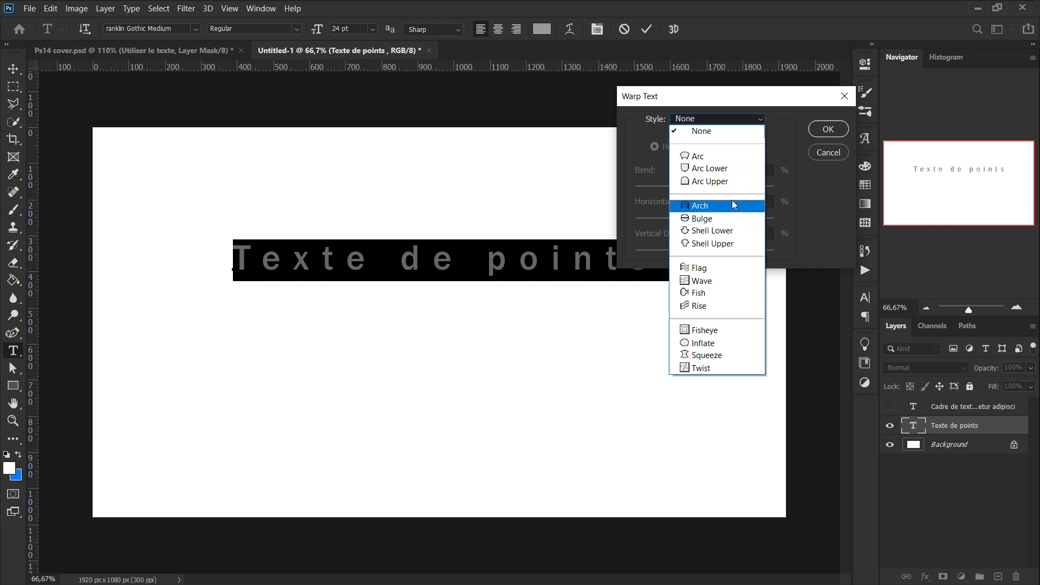
left_click(716, 156)
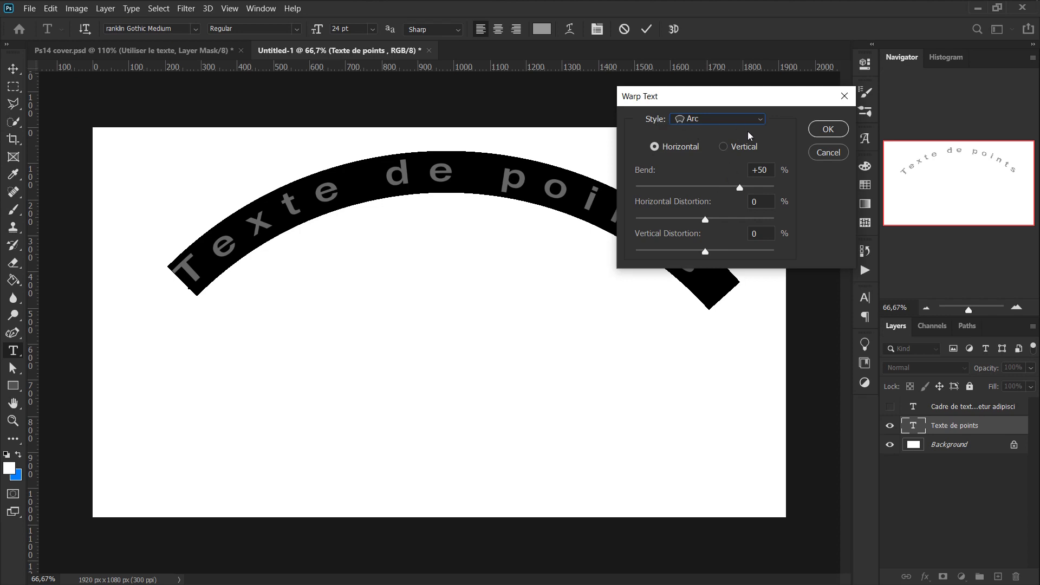
mouse_move(741, 188)
left_mouse_down()
mouse_move(687, 188)
mouse_move(740, 188)
left_mouse_up()
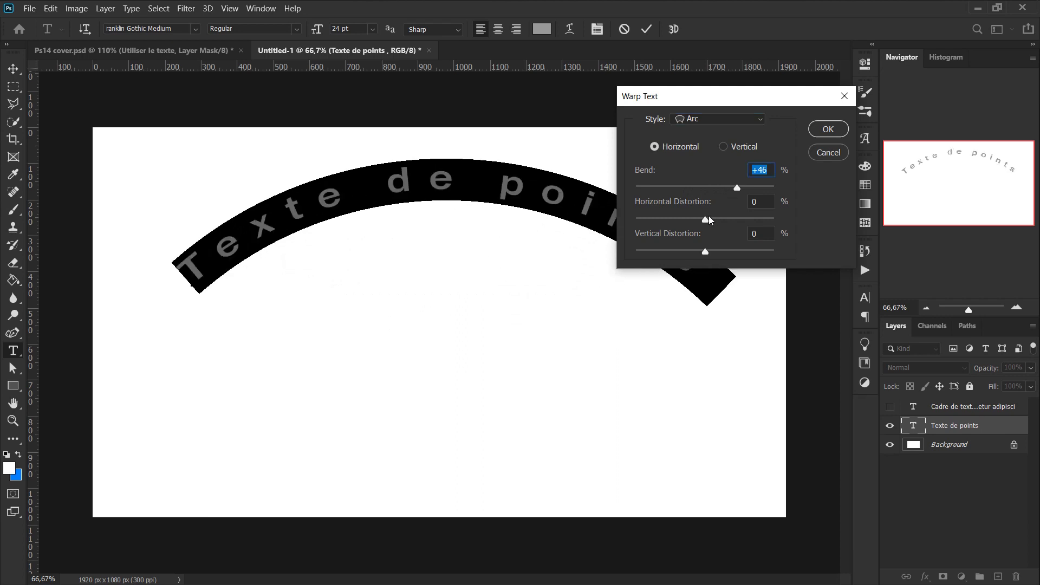
left_click_drag(709, 216, 751, 223)
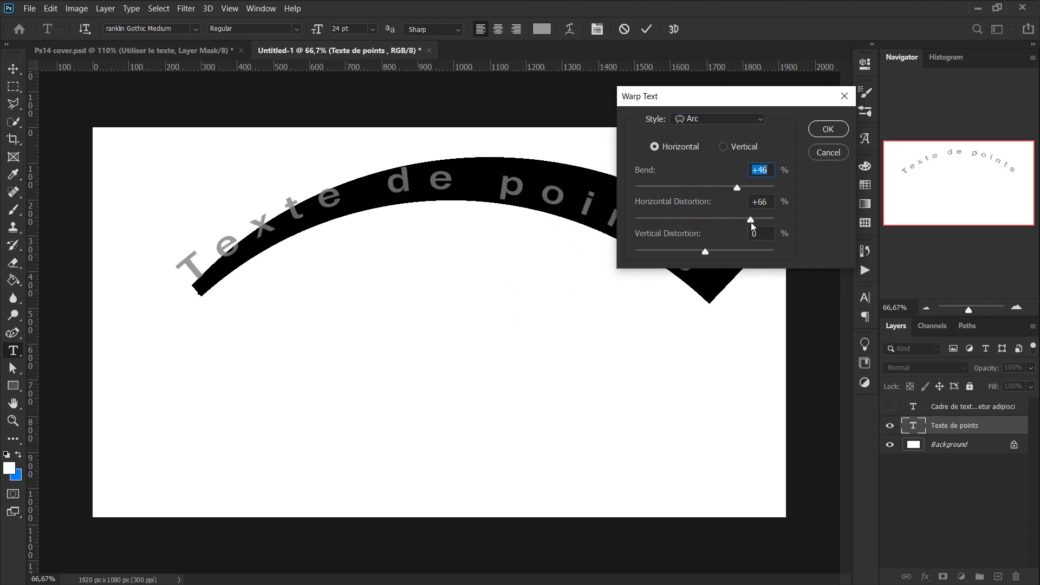
mouse_move(705, 251)
left_mouse_down()
mouse_move(722, 262)
mouse_move(722, 250)
mouse_move(699, 254)
left_mouse_up()
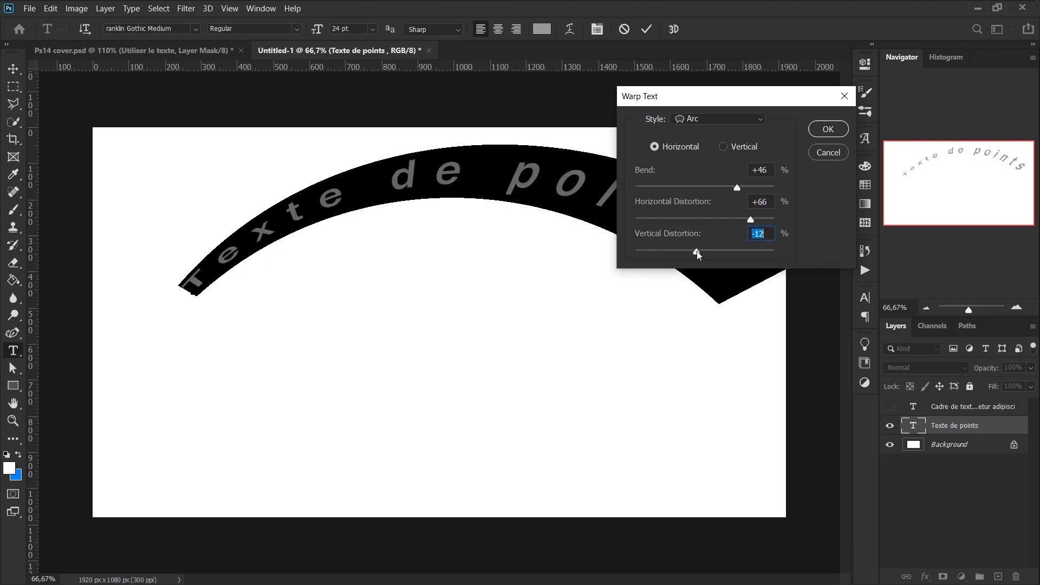
type("0")
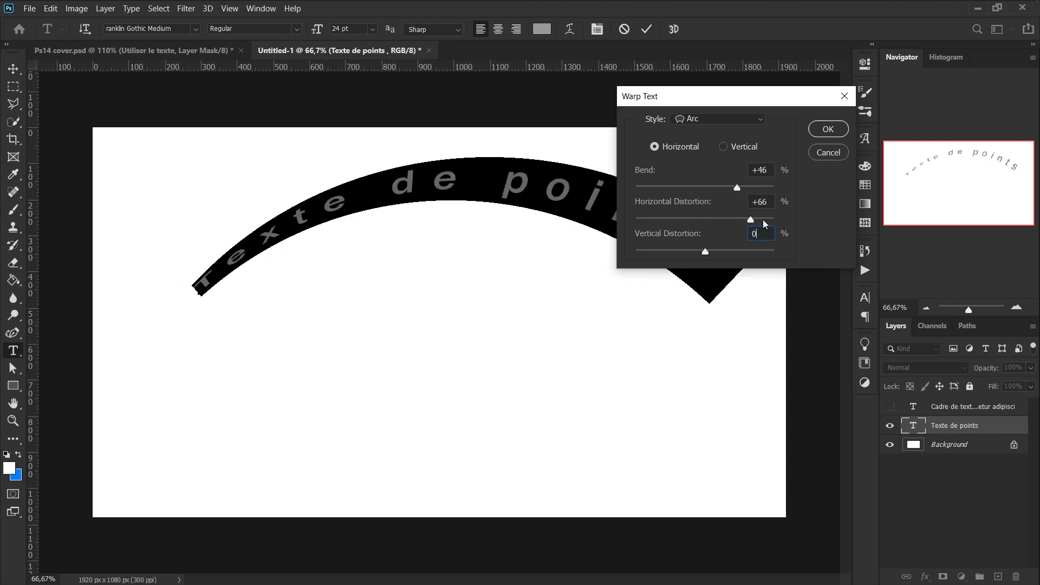
double_click(772, 204)
type("0")
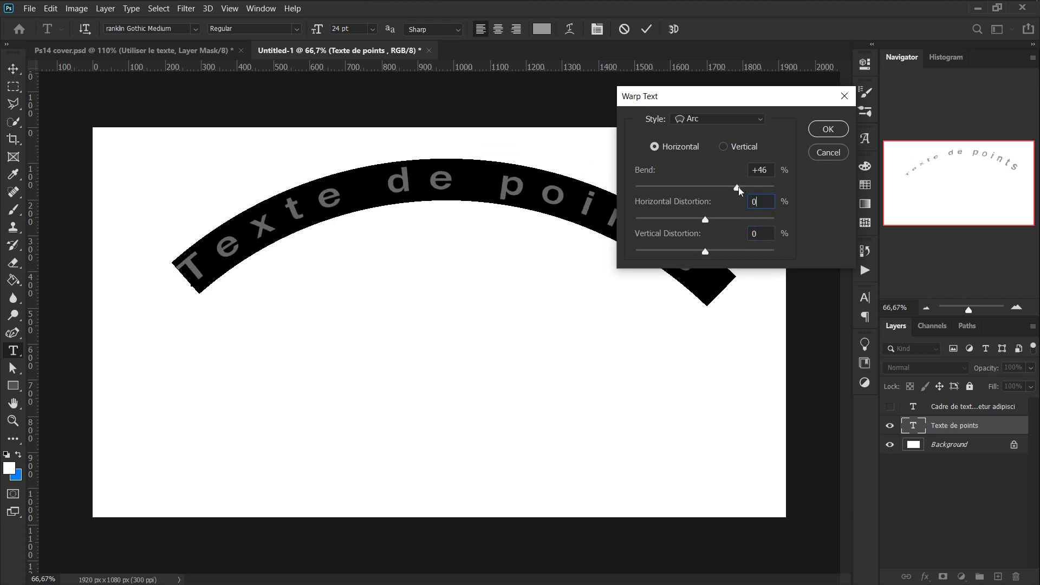
left_click_drag(738, 188, 745, 190)
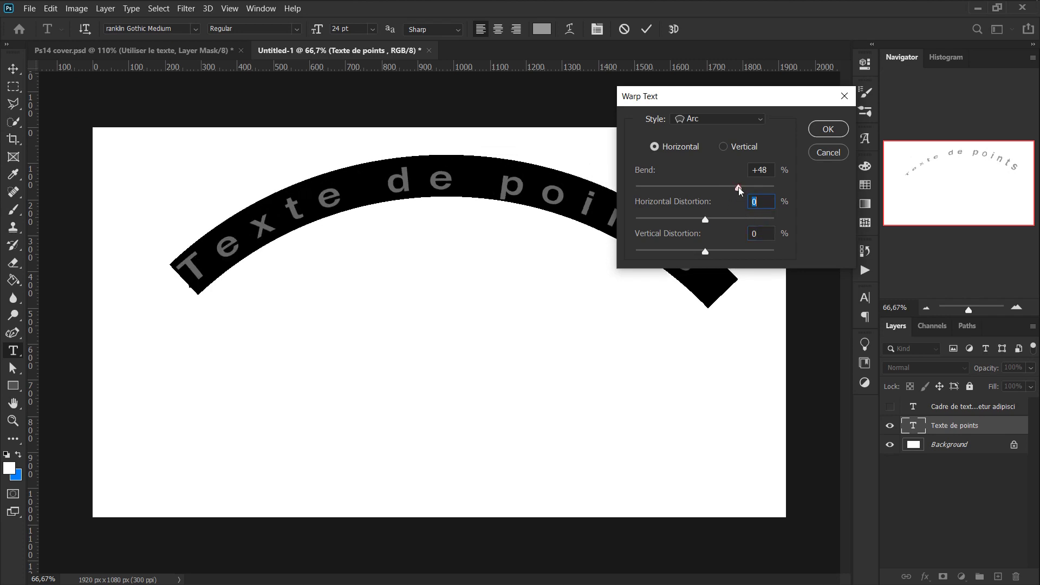
left_click(828, 129)
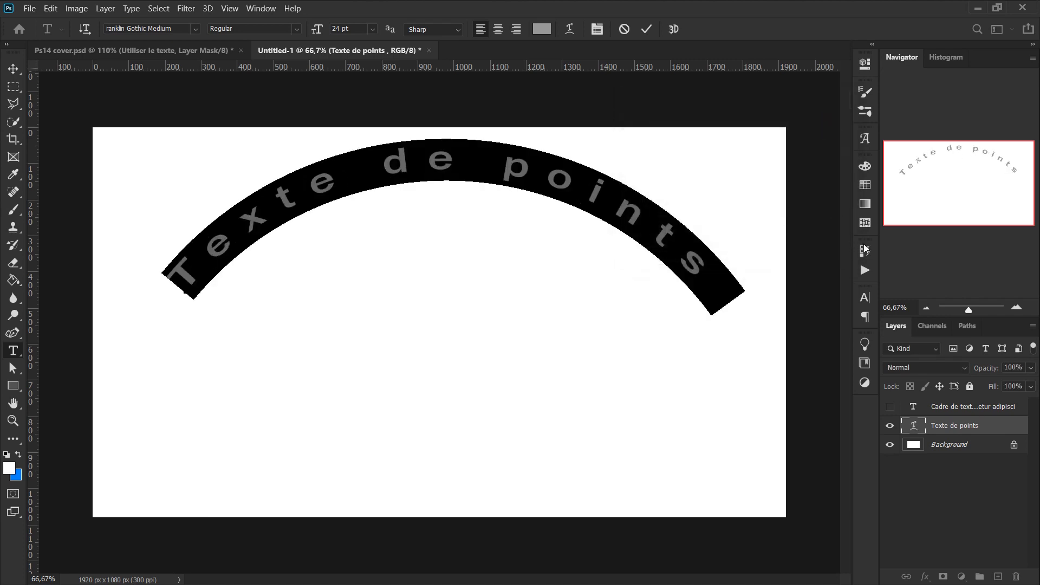
Step: Lower the arched text's tracking from 360 to 80 and commit it
left_click(866, 299)
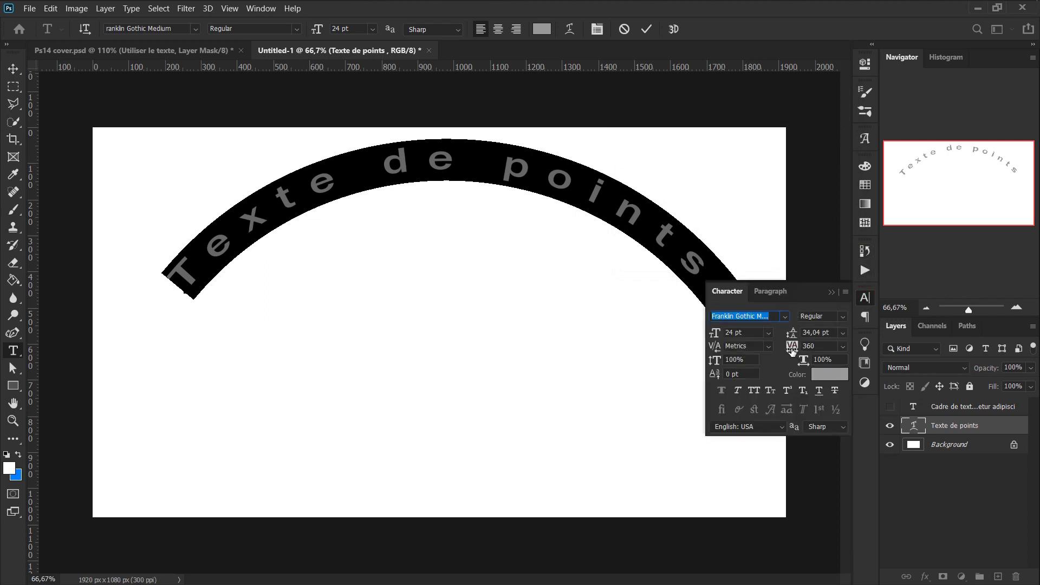
left_click_drag(794, 350, 782, 352)
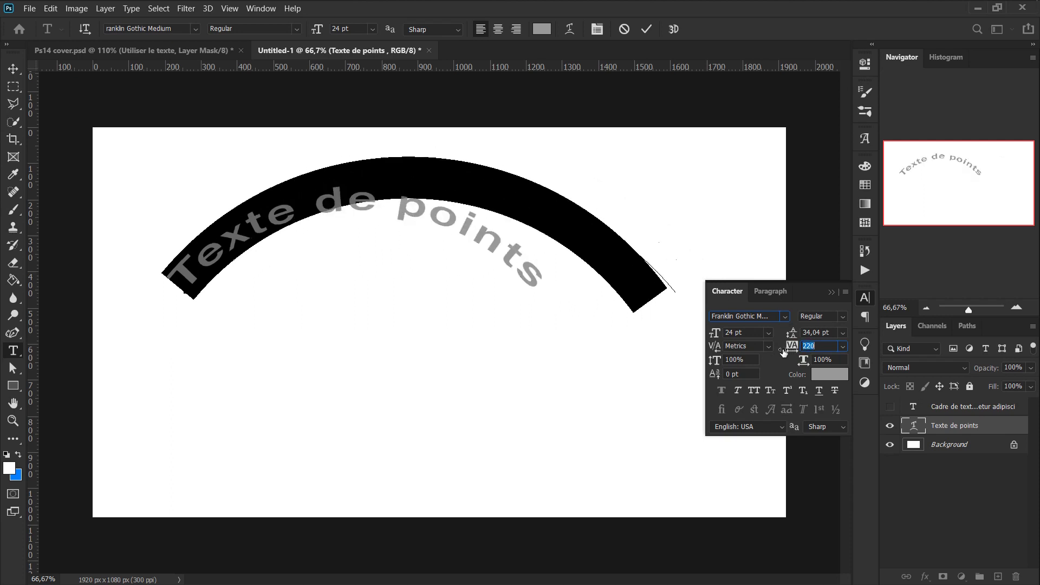
type("80")
key("Return")
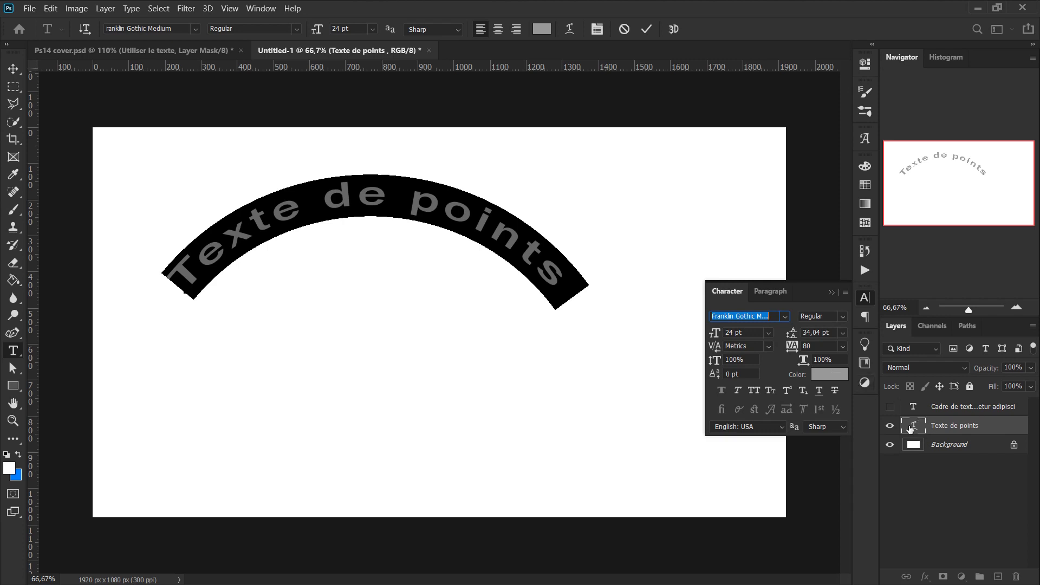
key("ctrl+Return")
key("v")
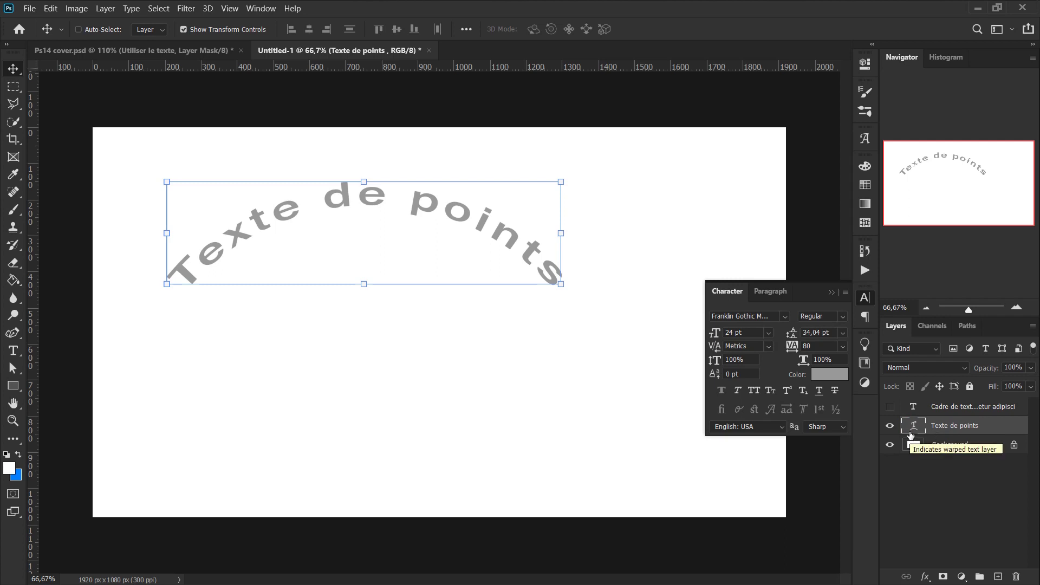
Step: Duplicate the arched text layer and place the copy below the original
key("ctrl+j")
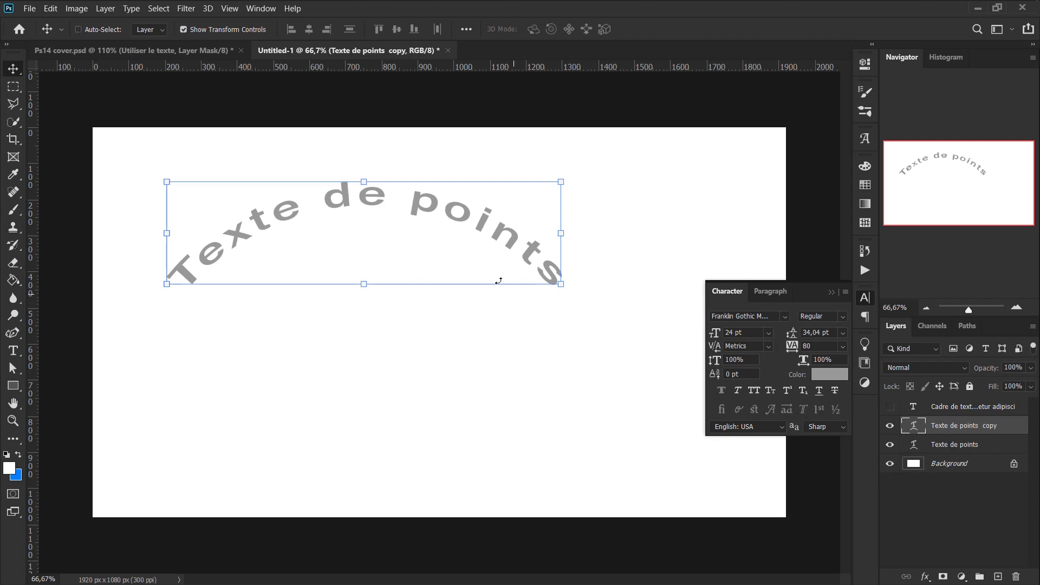
left_click_drag(490, 272, 538, 399)
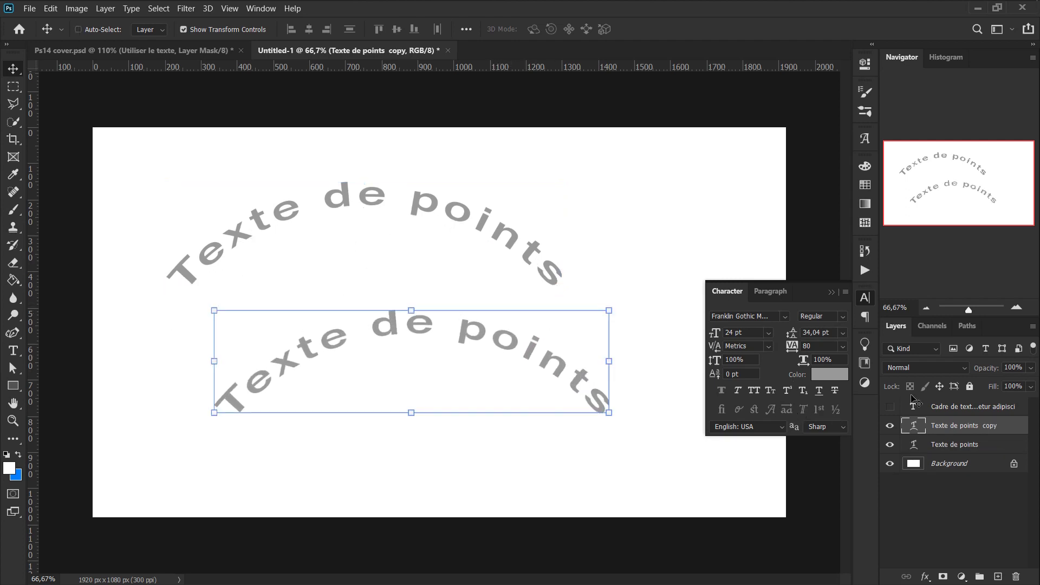
double_click(913, 428)
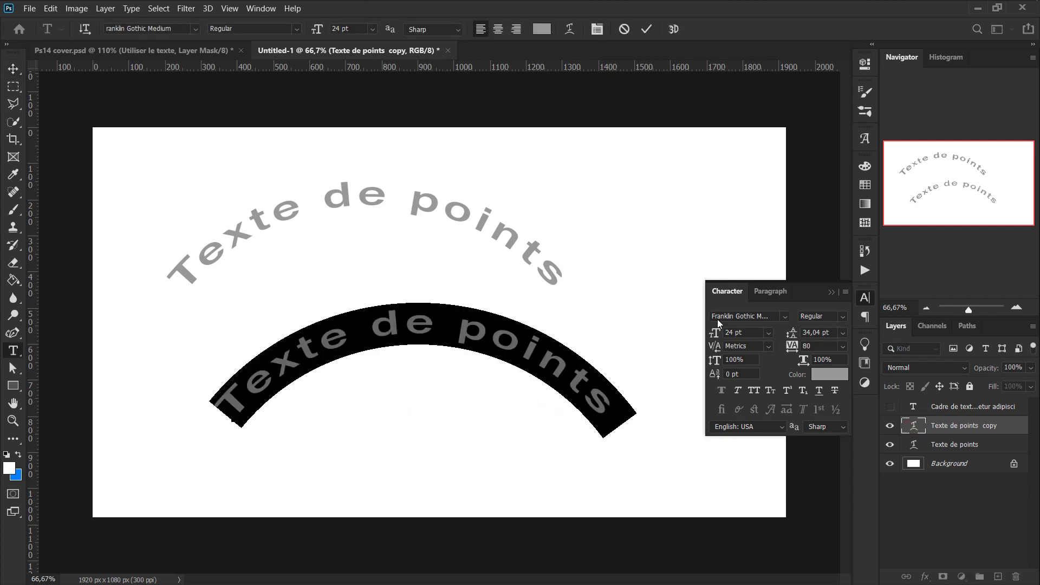
Step: Warp the copy into a horizontal Flag with a +80 bend
left_click(570, 29)
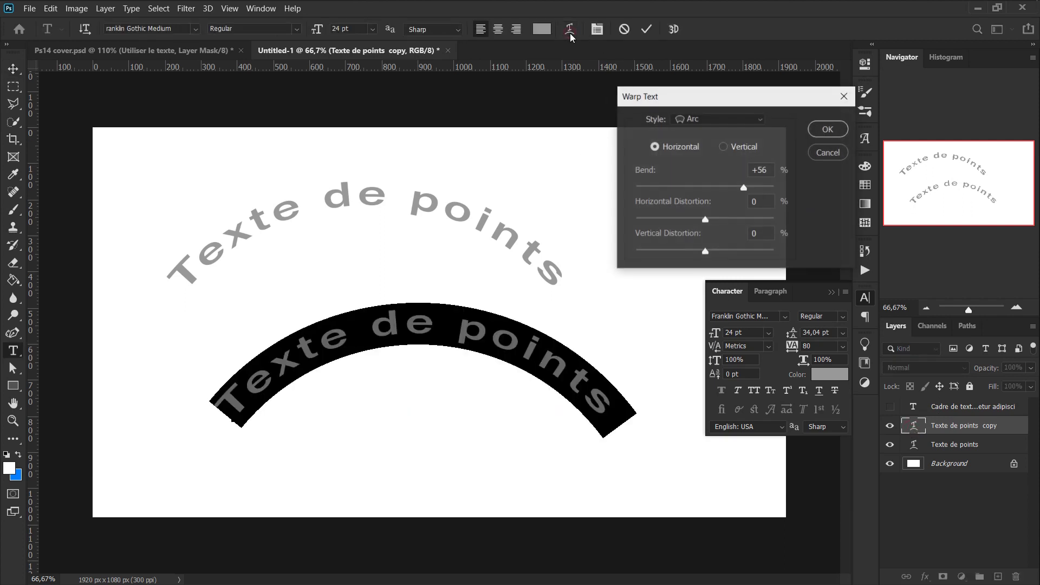
left_click(713, 117)
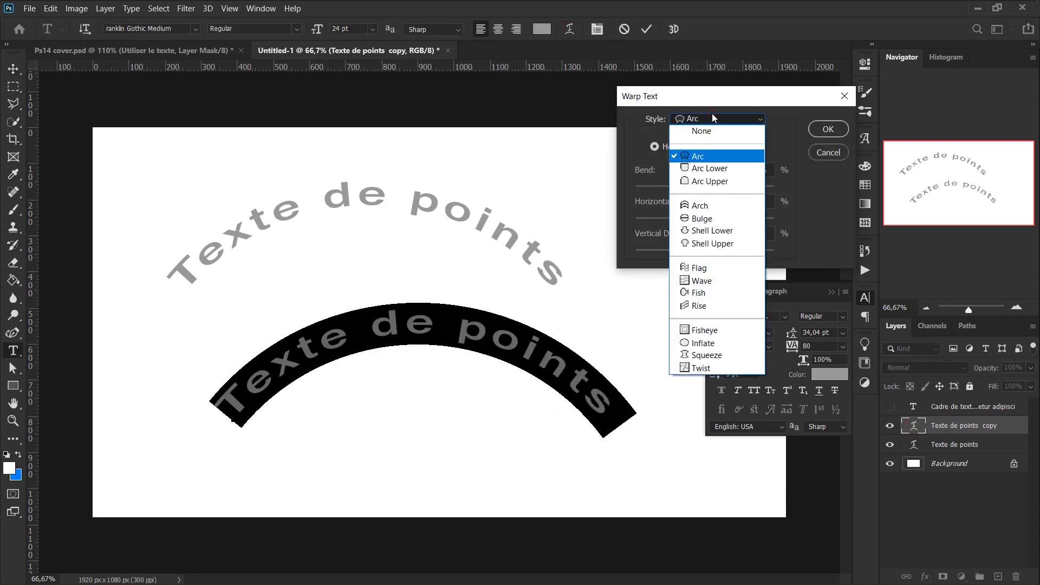
left_click(721, 271)
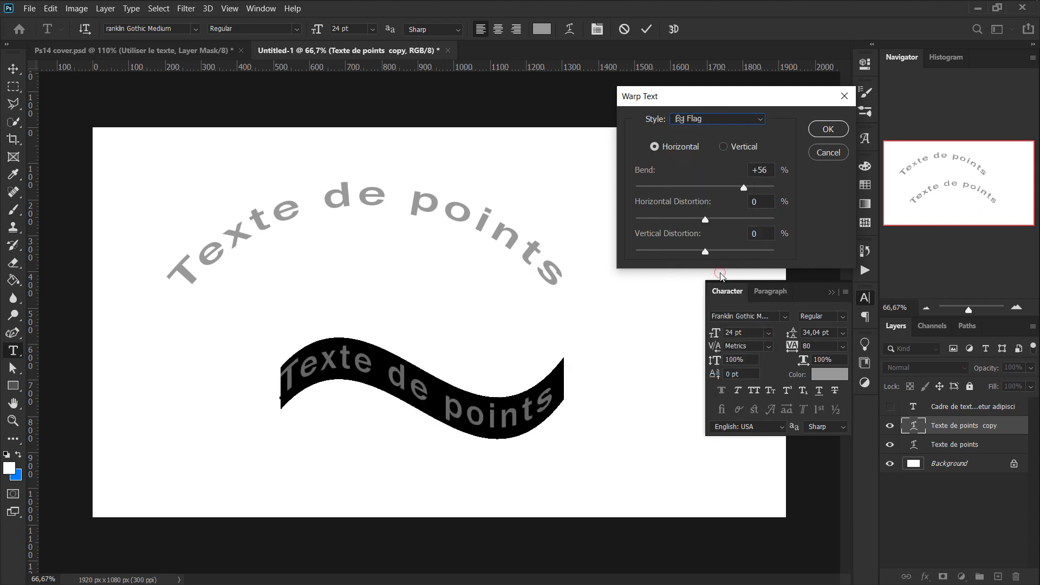
left_click(723, 148)
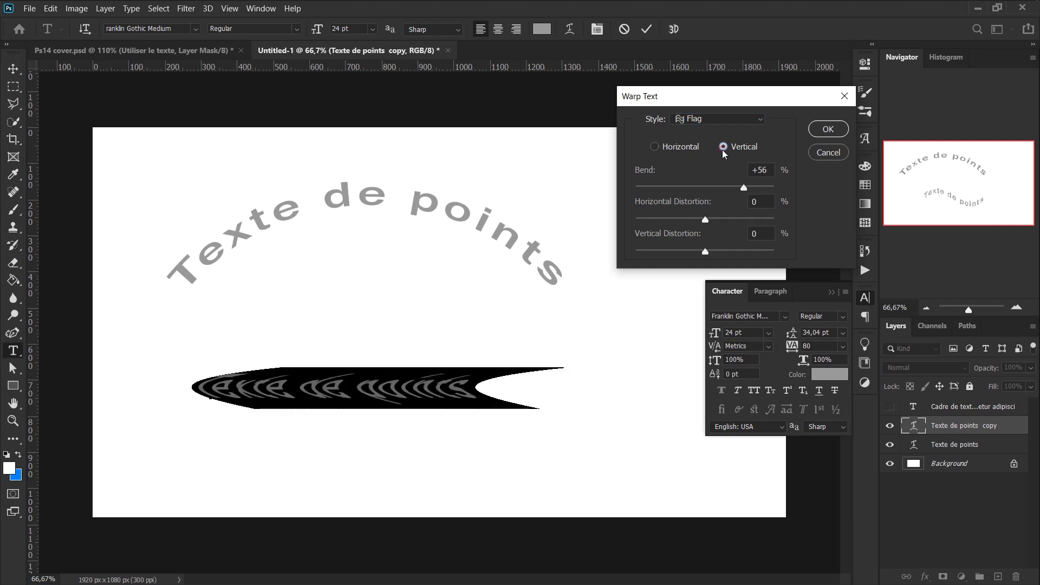
left_click(654, 147)
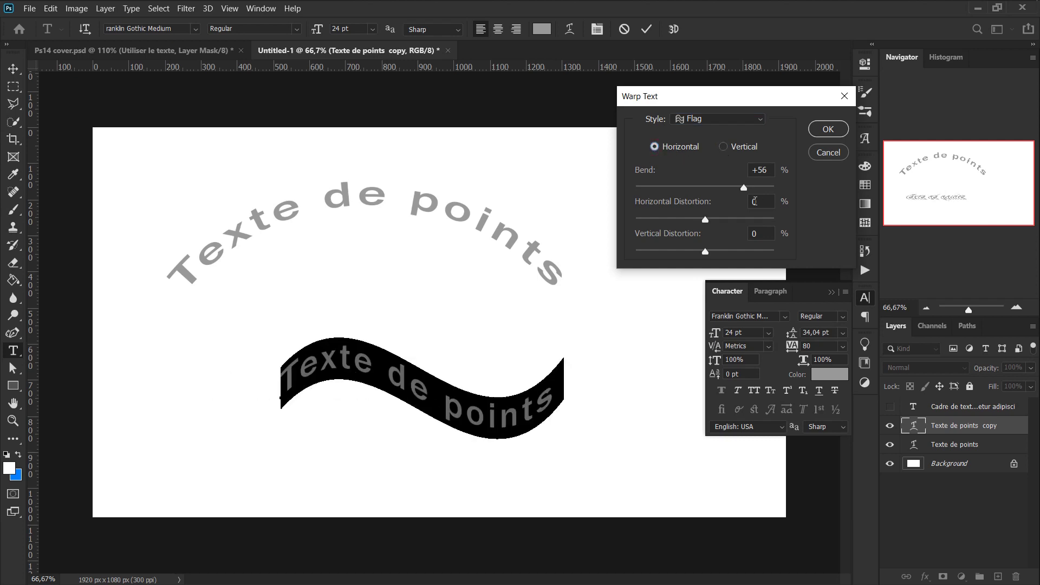
left_click_drag(744, 188, 760, 187)
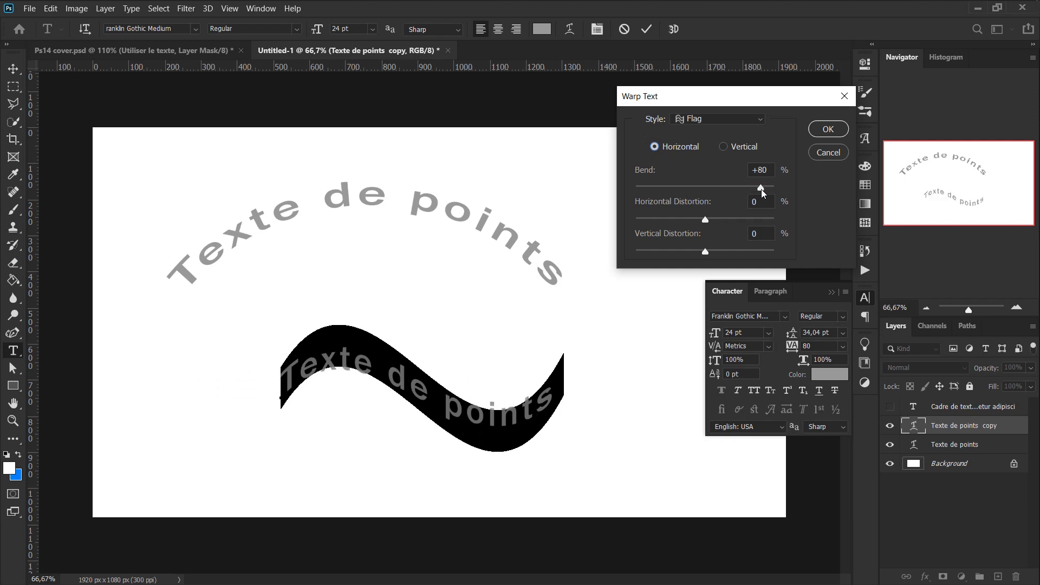
left_click(829, 129)
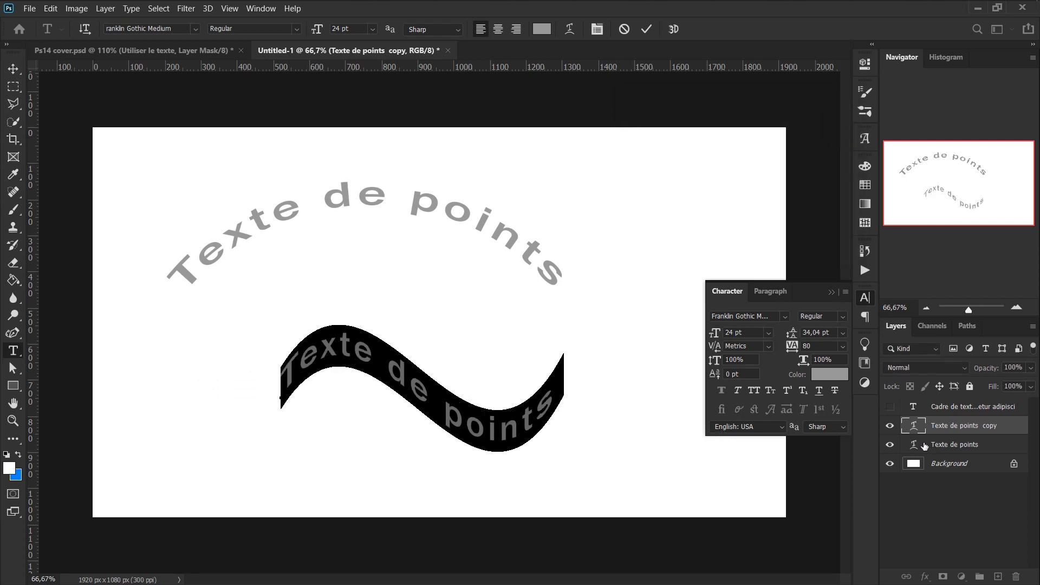
key("ctrl+Return")
Step: Move the Flag-warped copy up toward the arched text, keep its Flag style, and commit it
key("v")
mouse_move(475, 422)
left_mouse_down()
mouse_move(359, 384)
mouse_move(564, 334)
left_mouse_up()
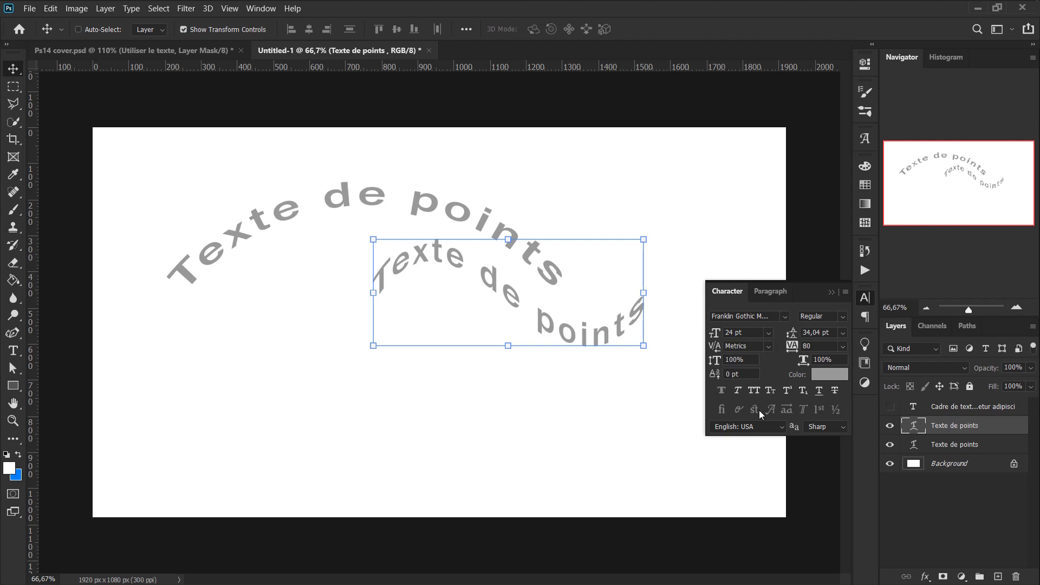
double_click(914, 426)
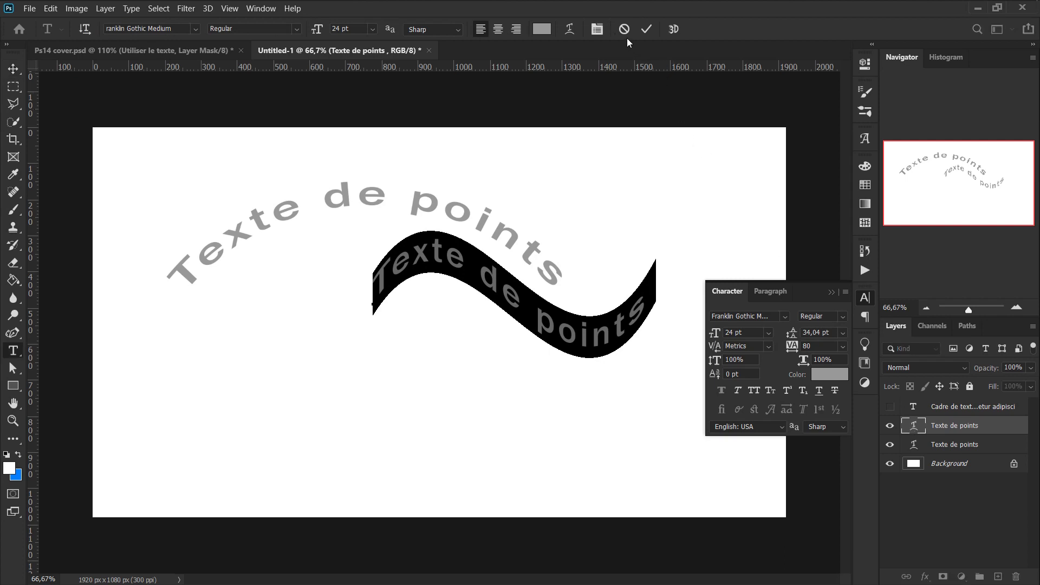
left_click(571, 28)
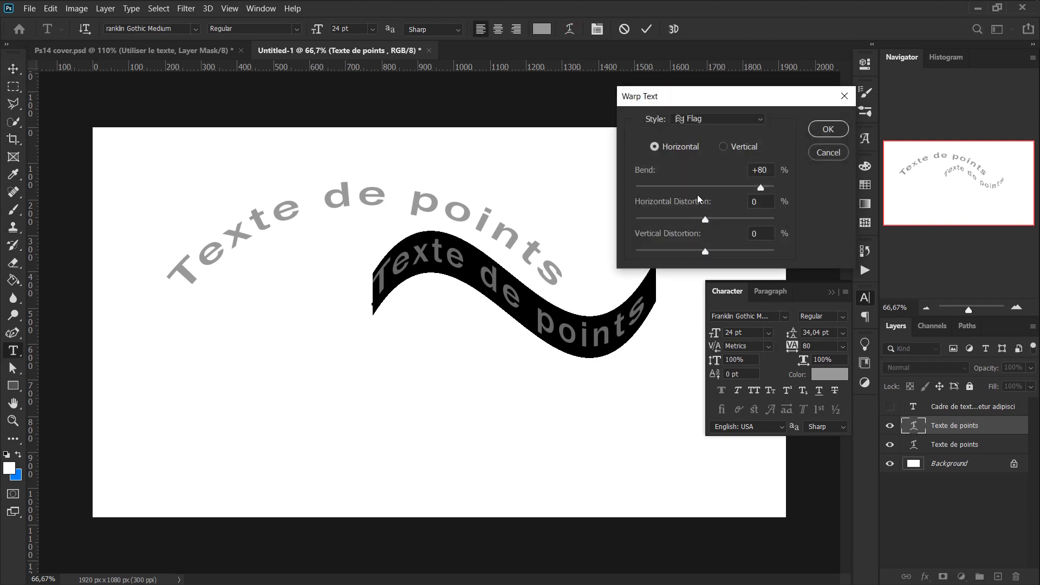
left_click(740, 120)
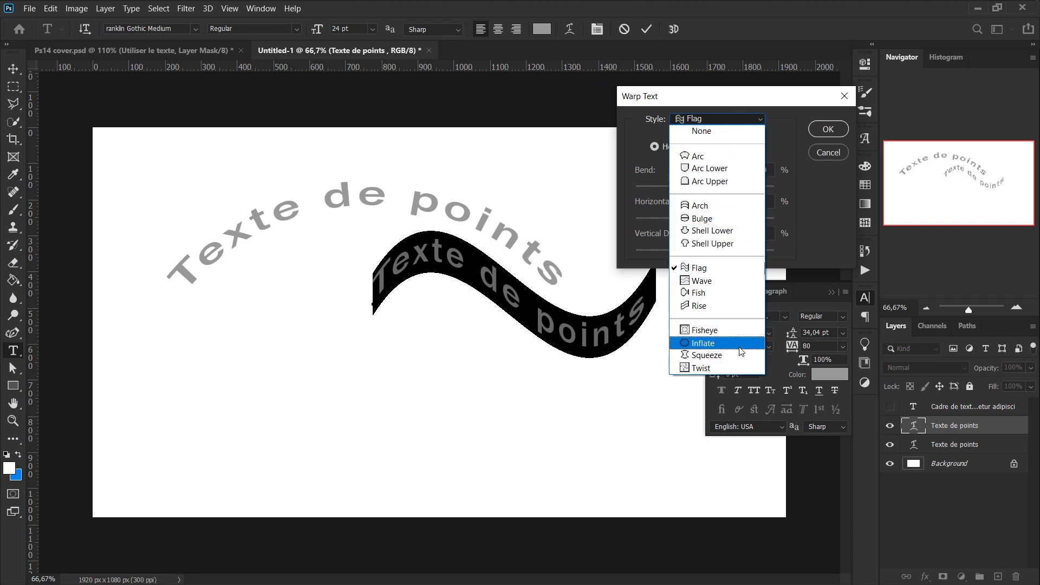
left_click(749, 122)
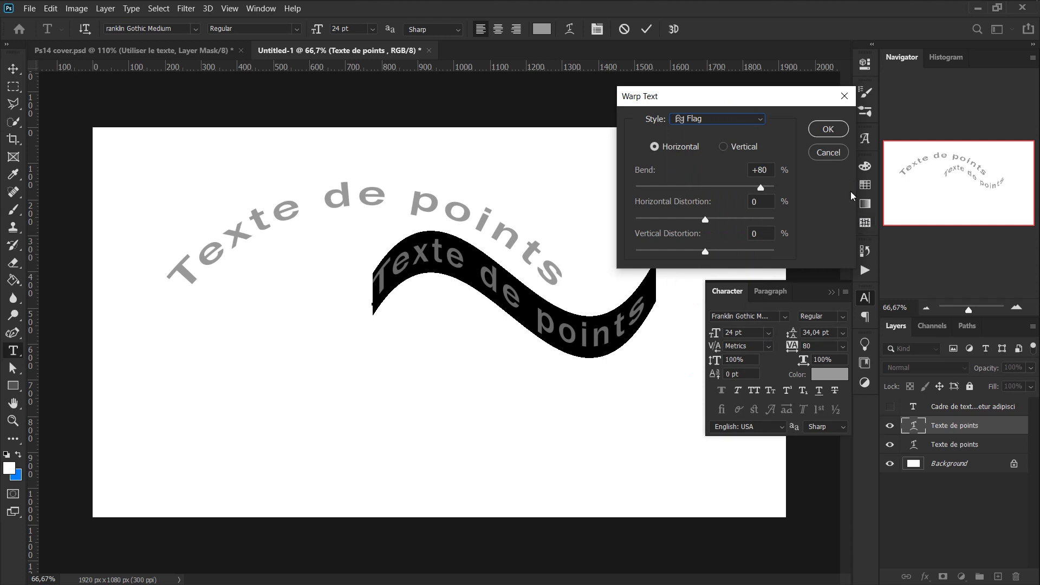
left_click(829, 154)
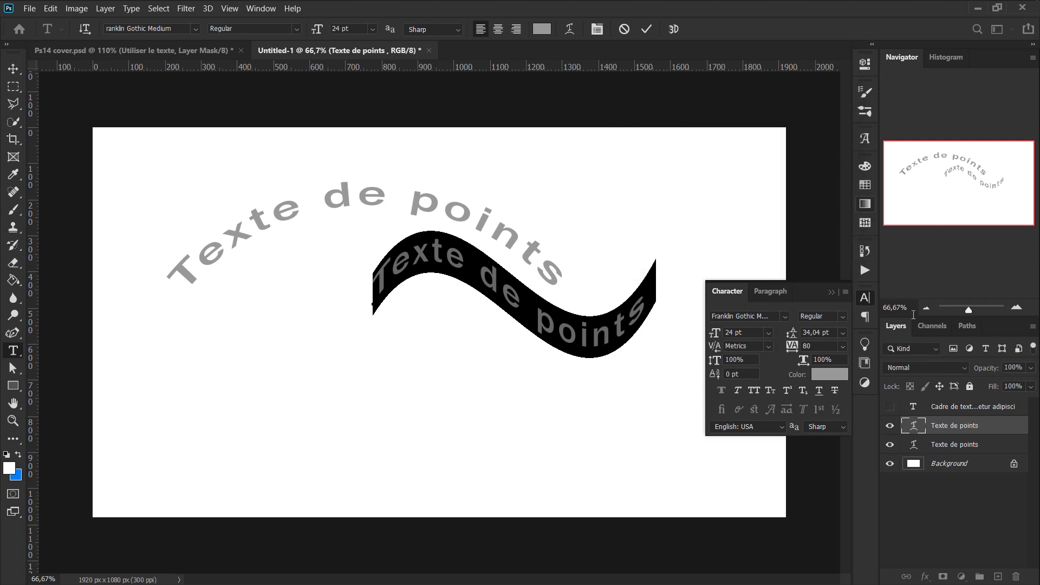
left_click(912, 426)
key("v")
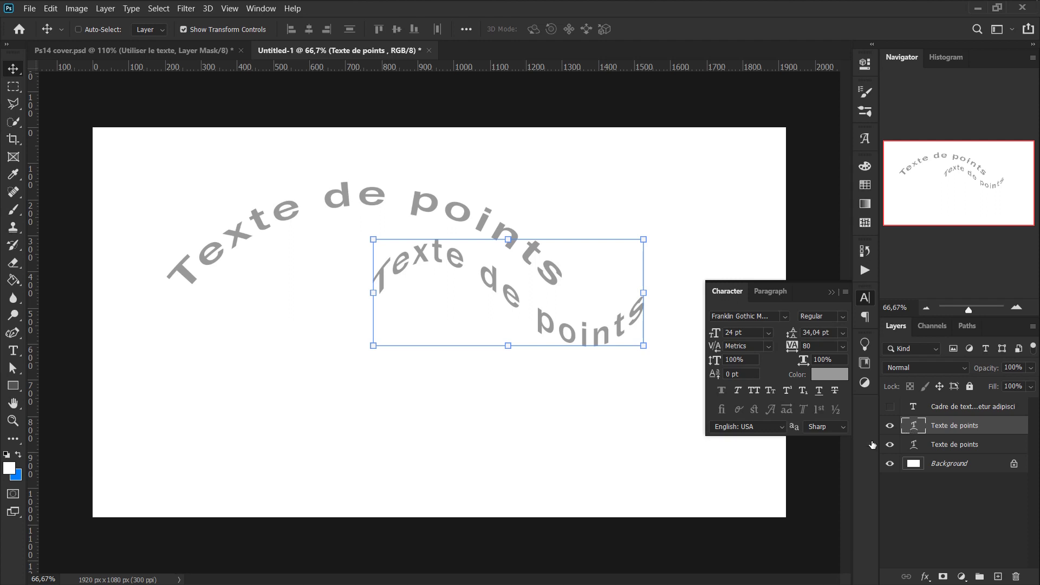
Step: Select the standard Pen Tool and switch its mode from Shape to Path
key("p")
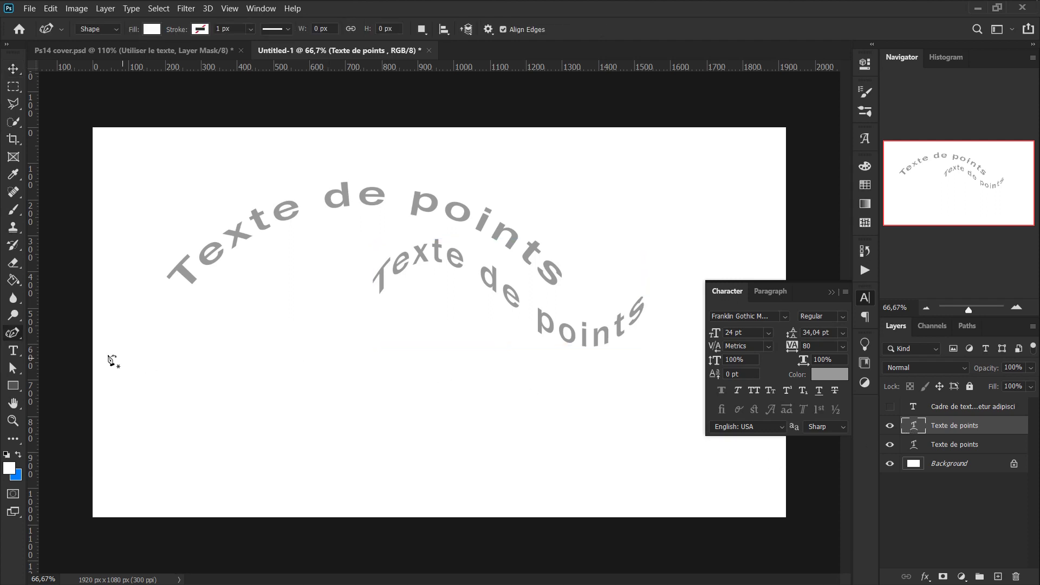
right_click(15, 336)
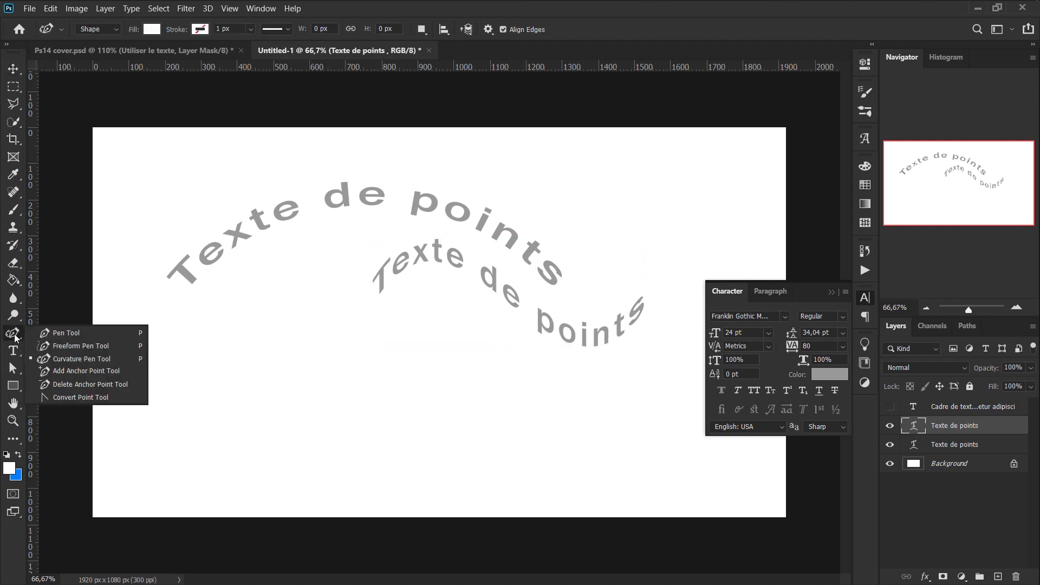
left_click(70, 333)
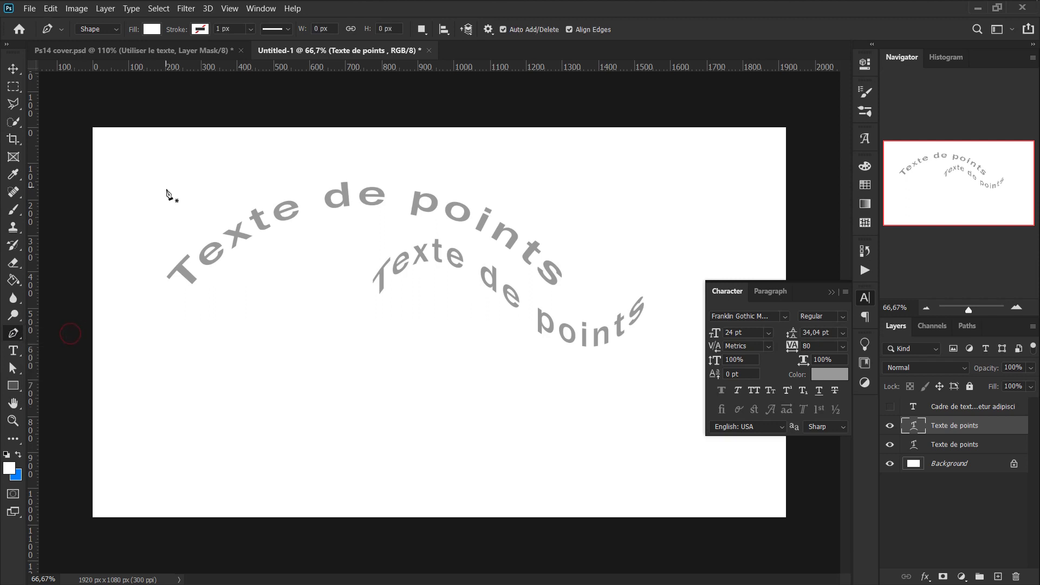
left_click(117, 31)
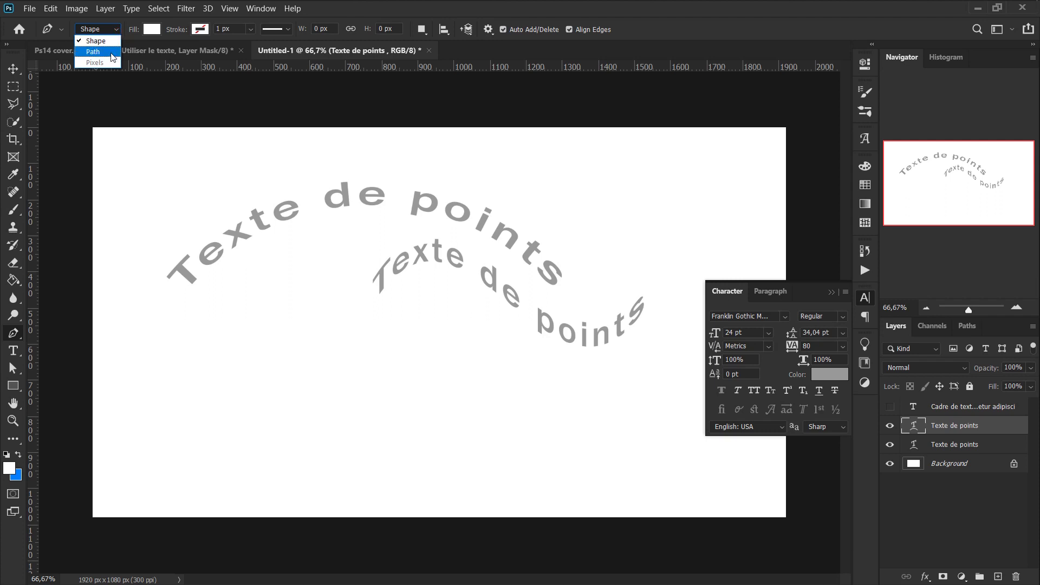
left_click(111, 52)
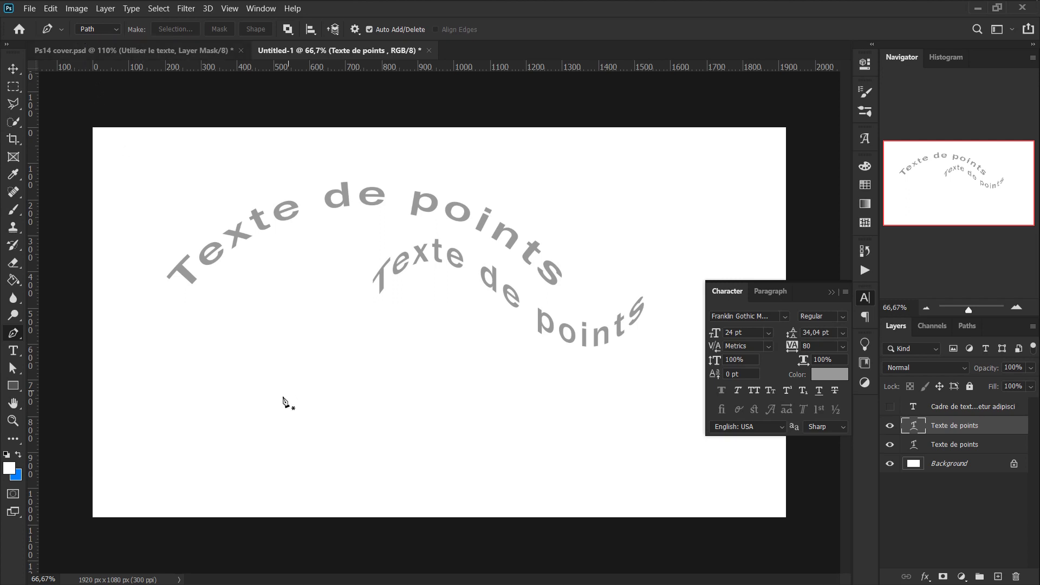
Step: Draw a closed pen path in the lower canvas with a humped top curve and straight bottom edges
left_click(144, 455)
left_click_drag(280, 354, 356, 356)
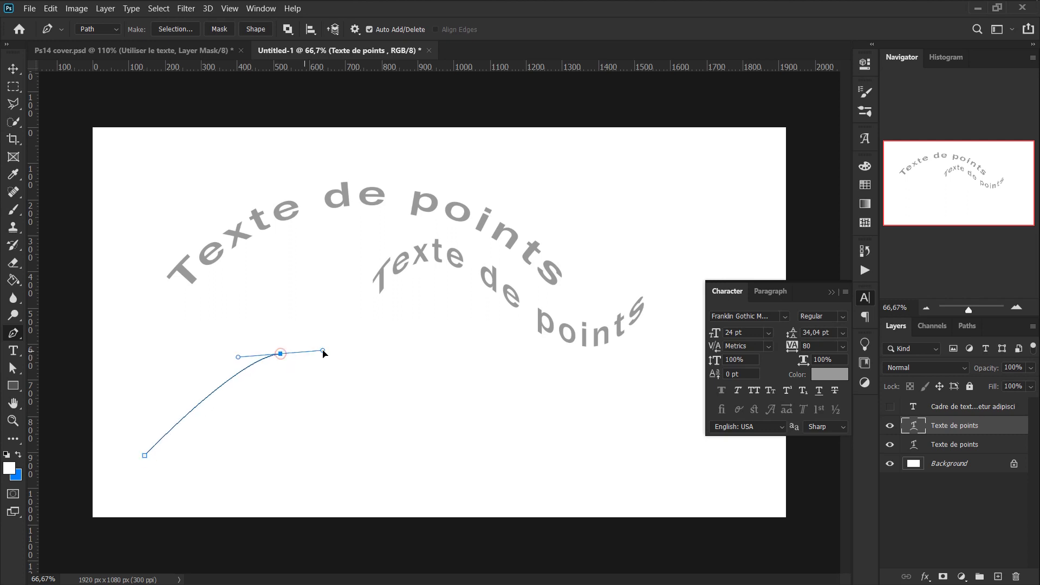
left_click_drag(465, 451, 558, 445)
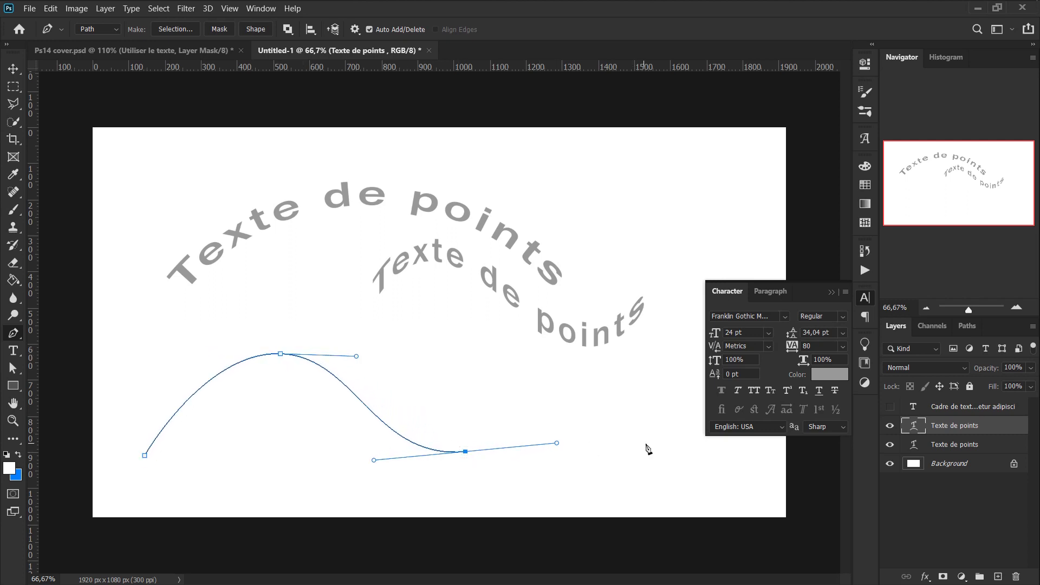
left_click(702, 488)
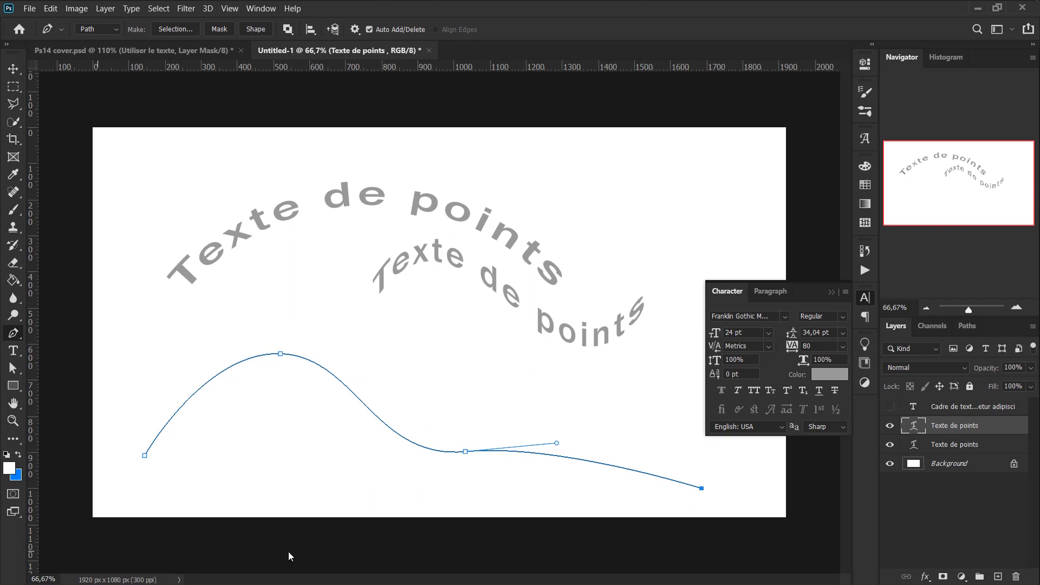
left_click(434, 507)
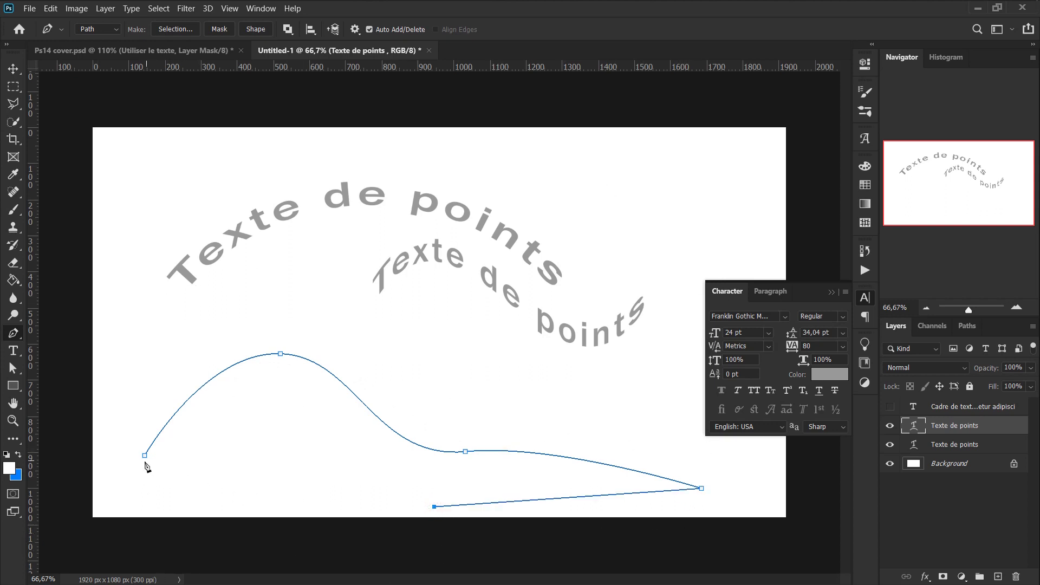
left_click(145, 456)
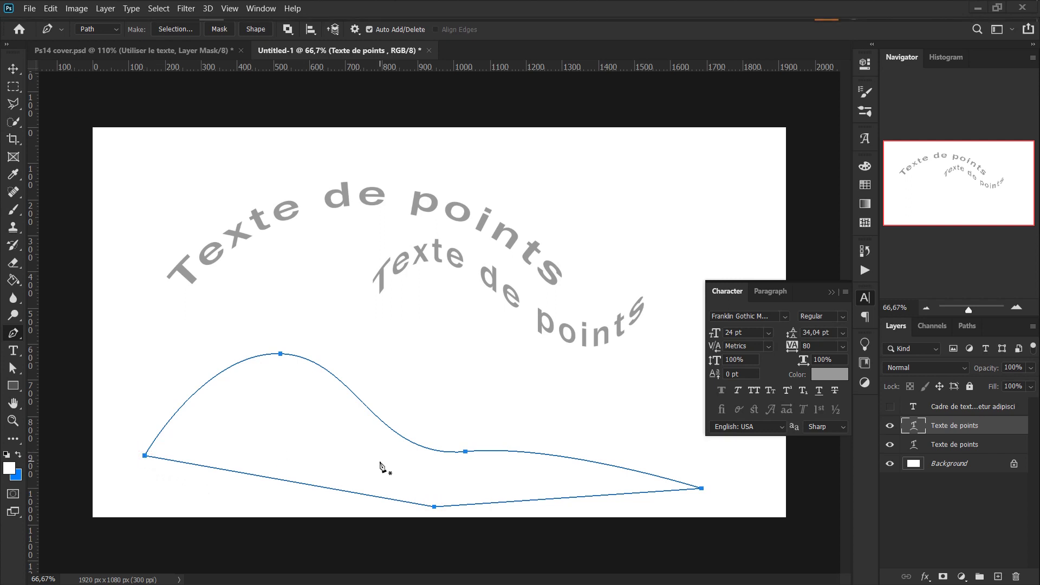
Step: Check the new work path in the Paths list, then return to the Layers list
left_click(932, 435)
left_click(970, 328)
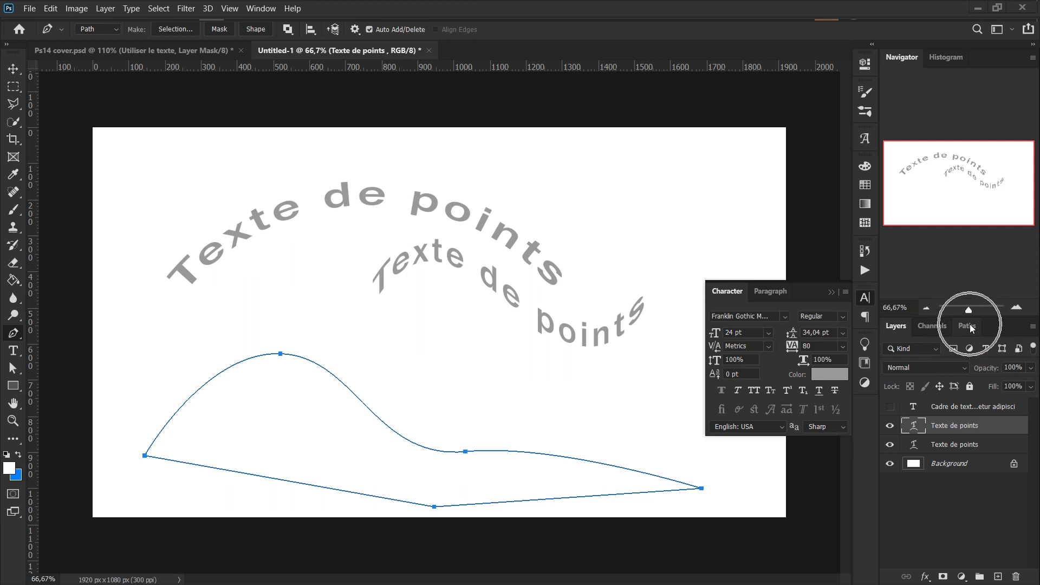
left_click(899, 327)
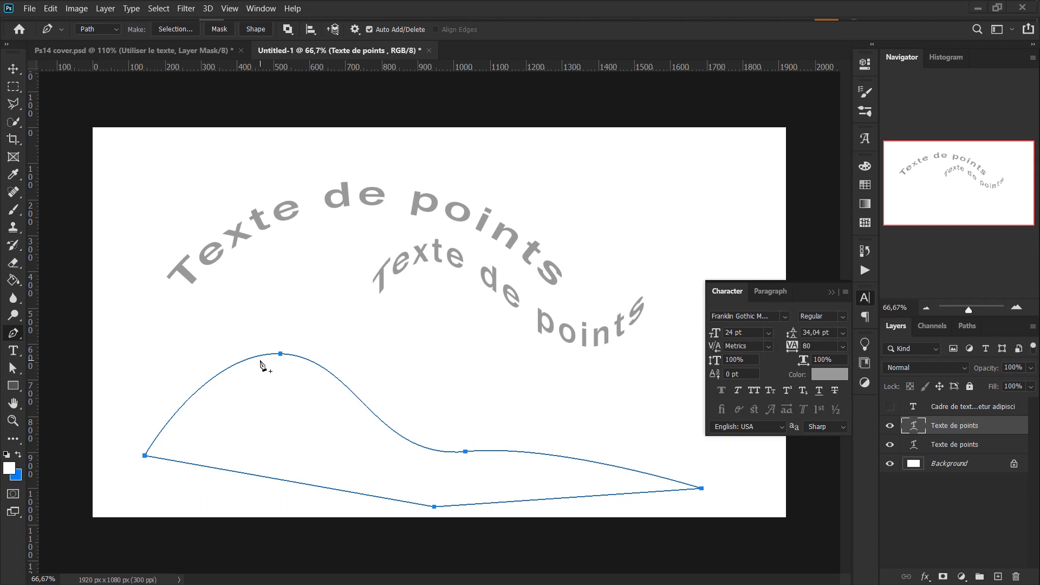
key("t")
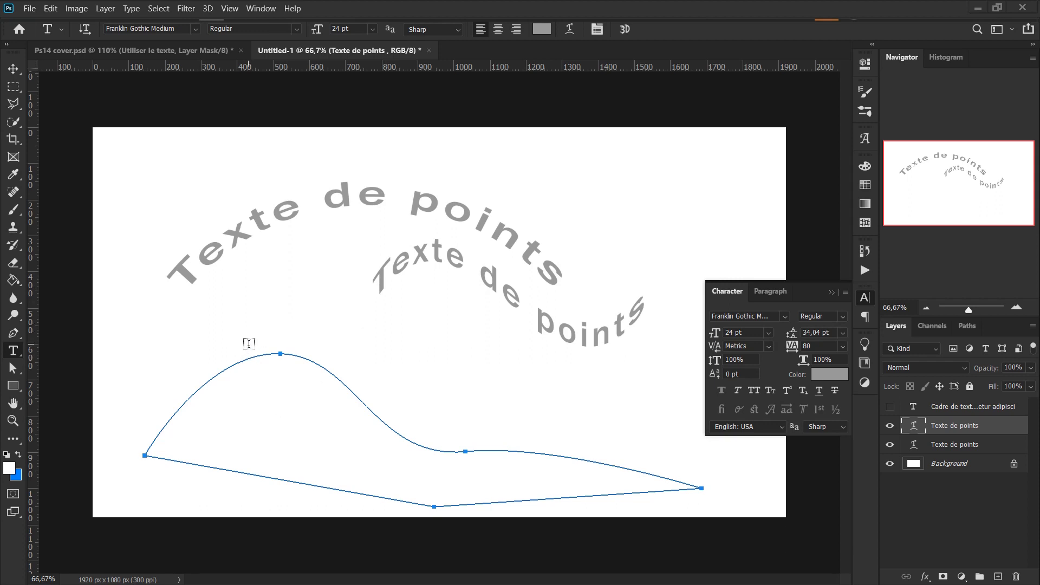
Step: Flow grey 'Lorem ipsum dolor sit amet, consectetur adipiscing elit, sed do' text around the closed path
left_click(135, 328)
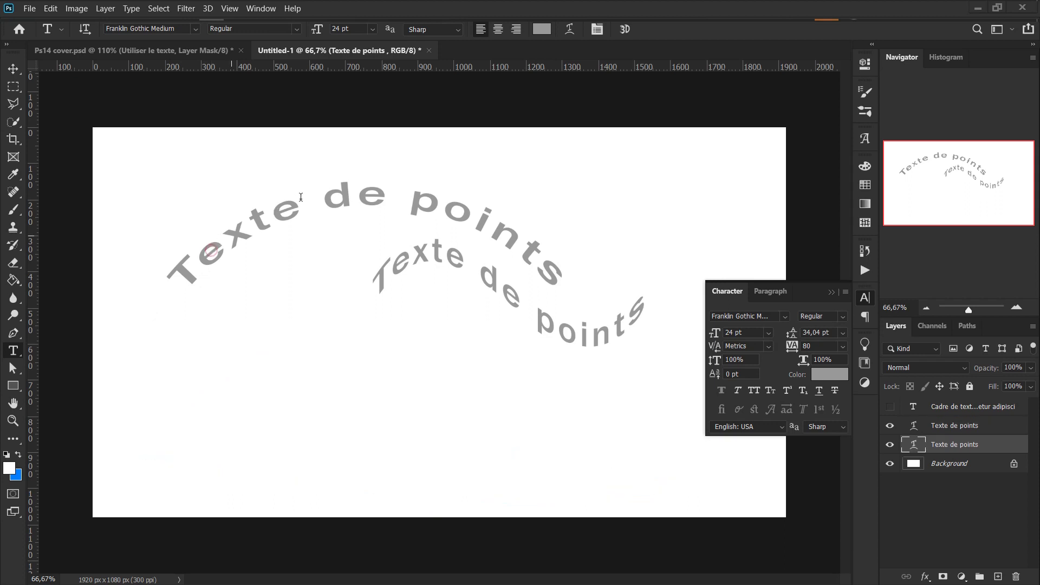
mouse_move(254, 217)
left_mouse_down()
mouse_move(319, 198)
mouse_move(443, 207)
left_mouse_up()
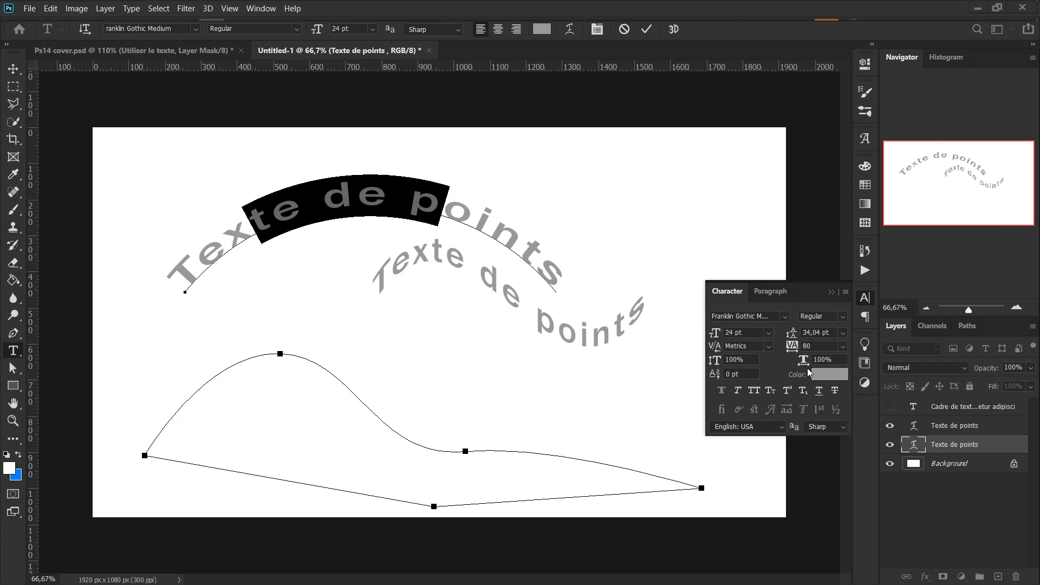
left_click(916, 449)
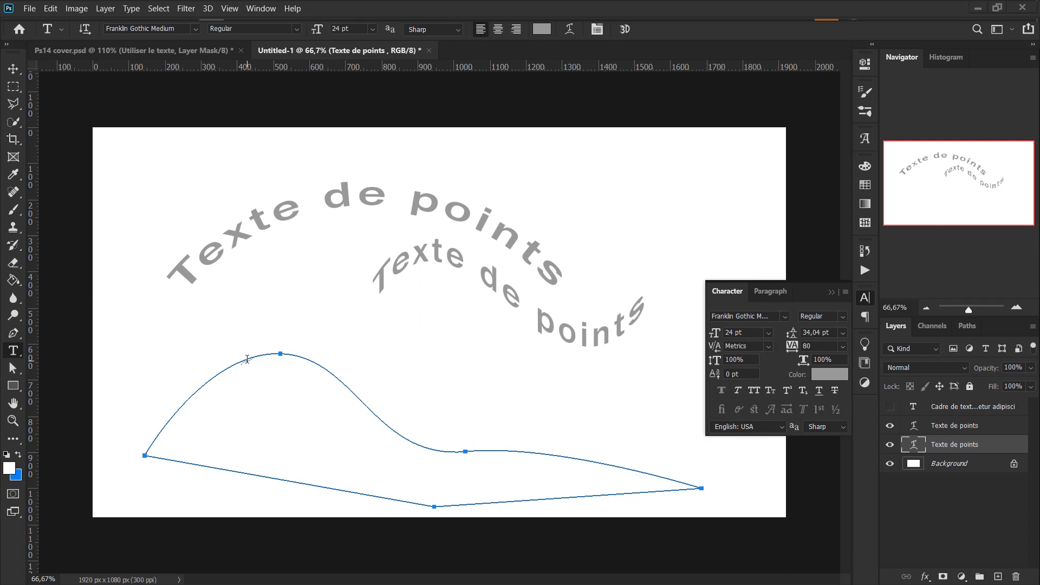
left_click(247, 360)
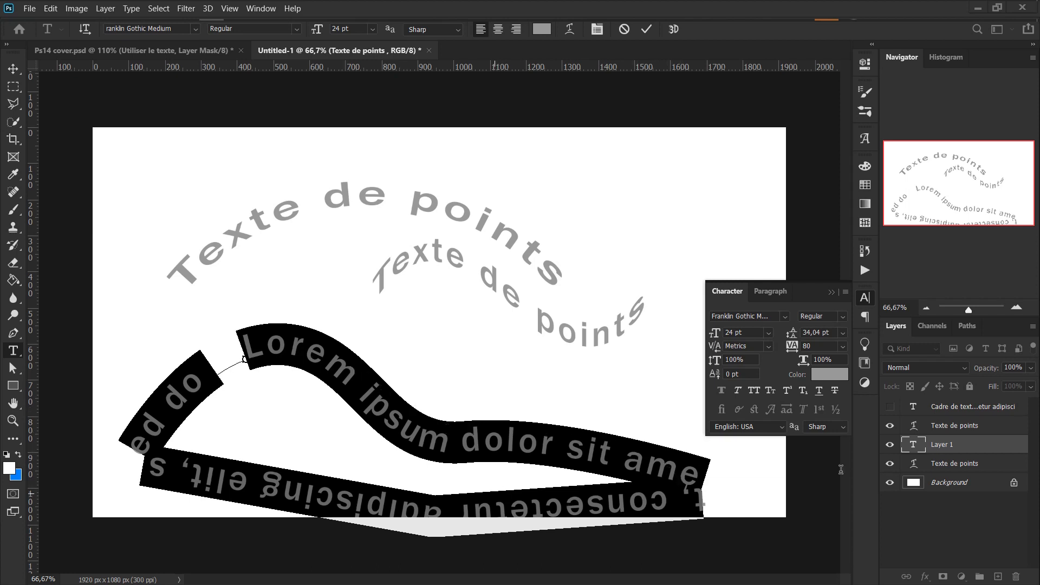
left_click(923, 445)
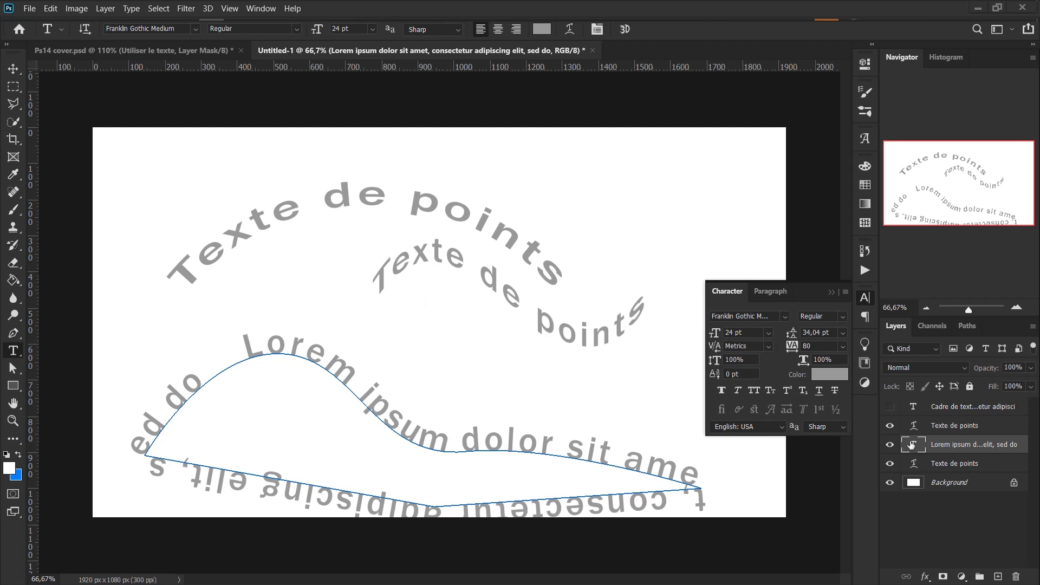
Step: Delete the Lorem ipsum path text layer and draw a rectangle in the lower left of the canvas
left_click_drag(906, 445, 1014, 577)
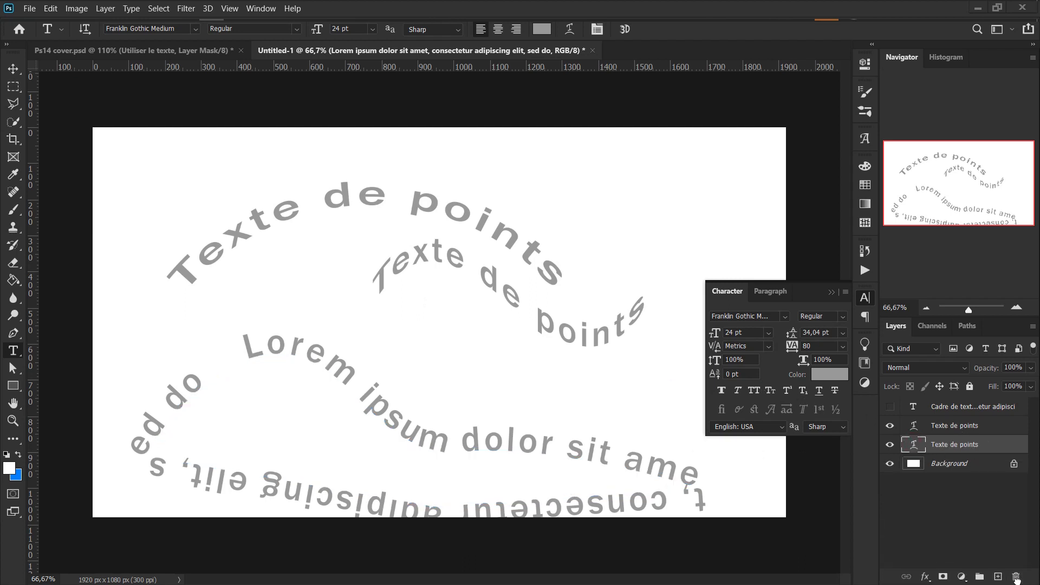
key("u")
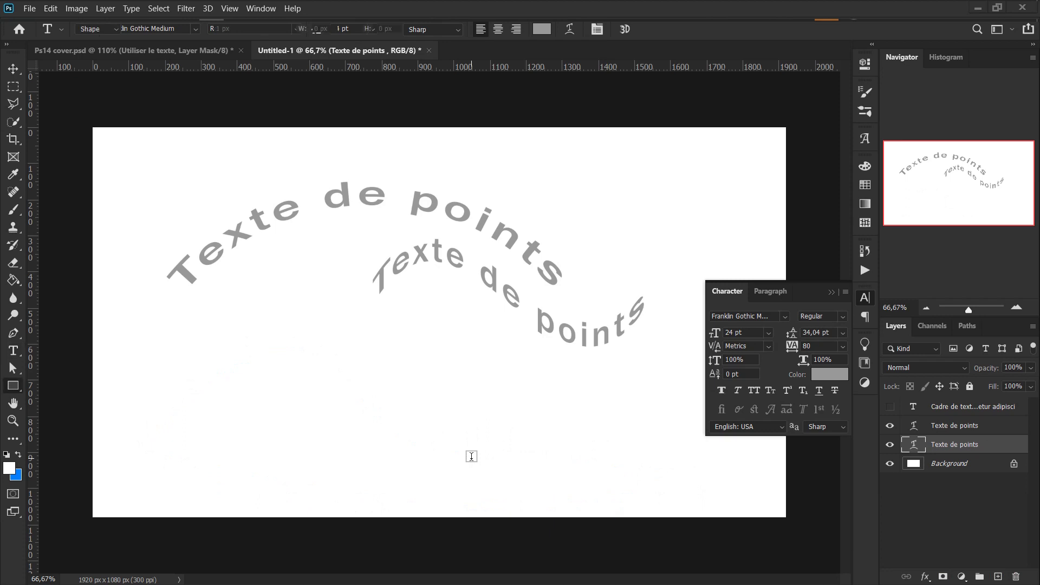
right_click(7, 387)
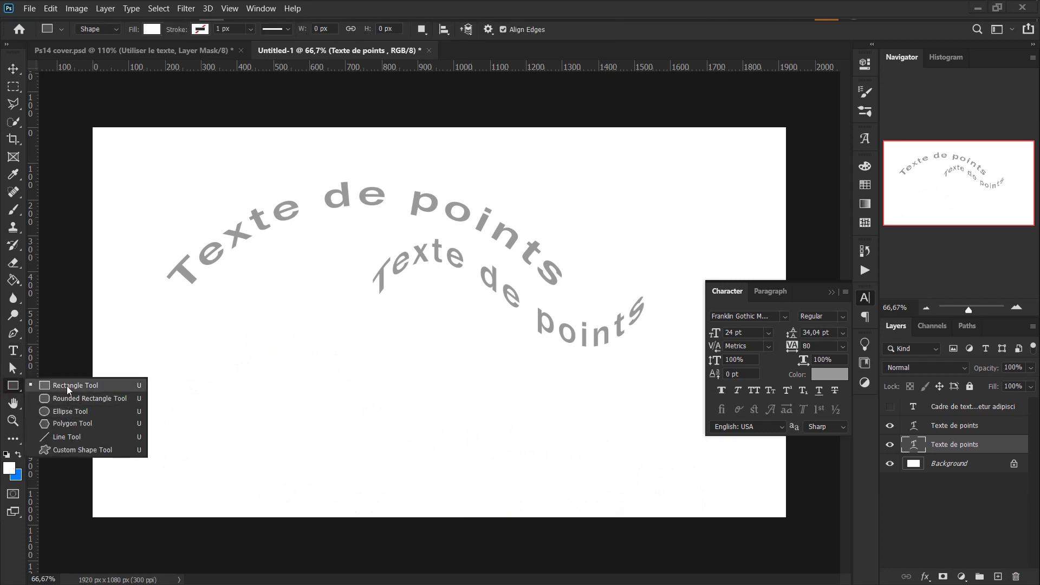
left_click(67, 386)
left_click_drag(173, 322, 459, 482)
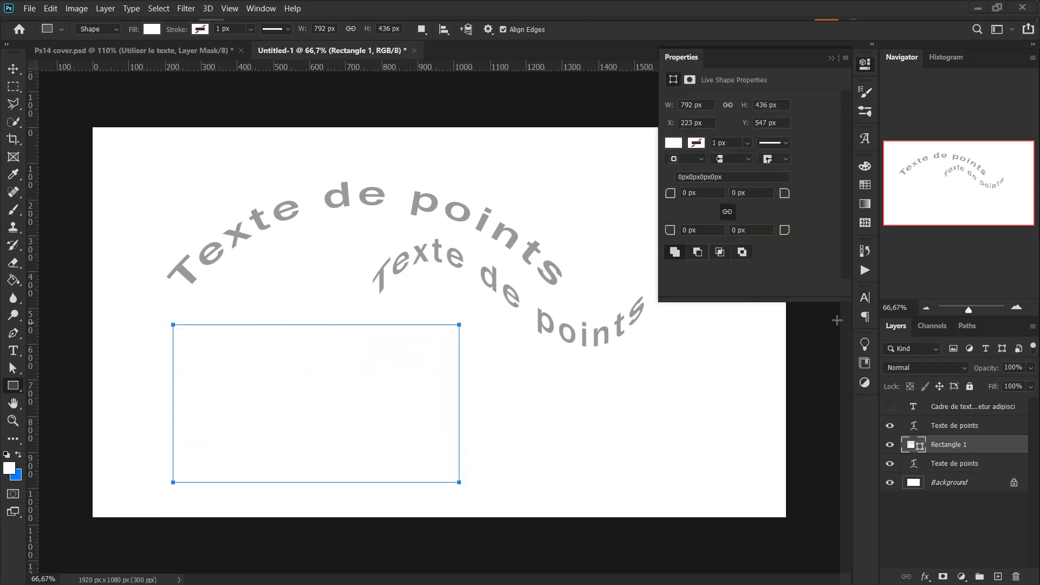
Step: Give the new rectangle a grey fill
left_click(674, 142)
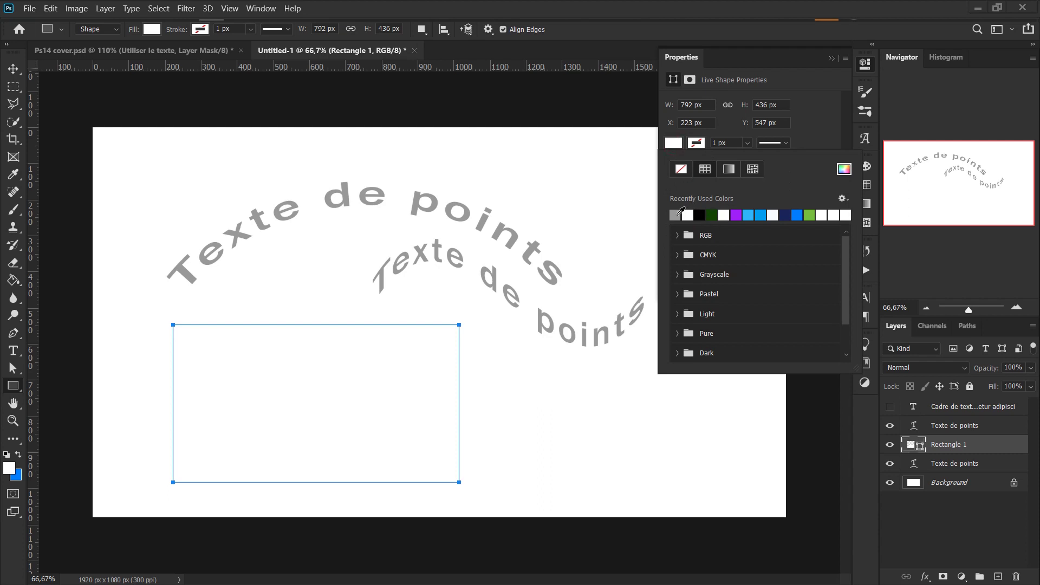
left_click(675, 215)
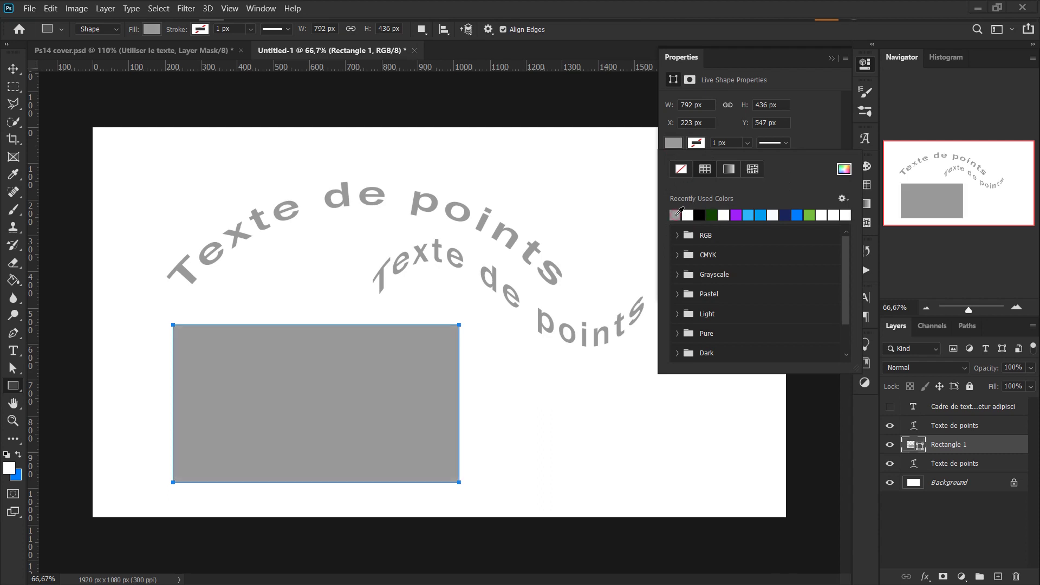
left_click(917, 445)
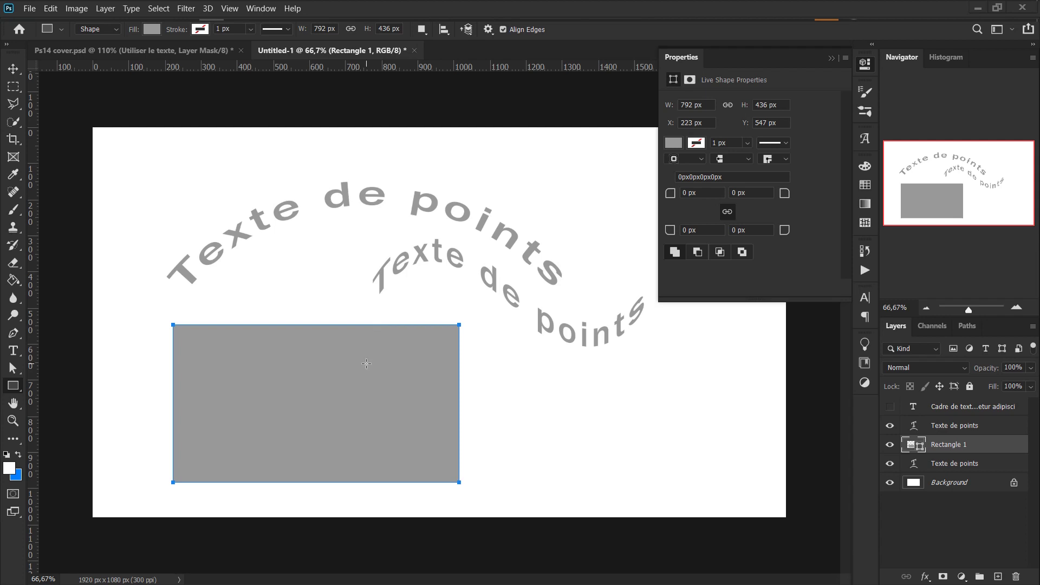
key("t")
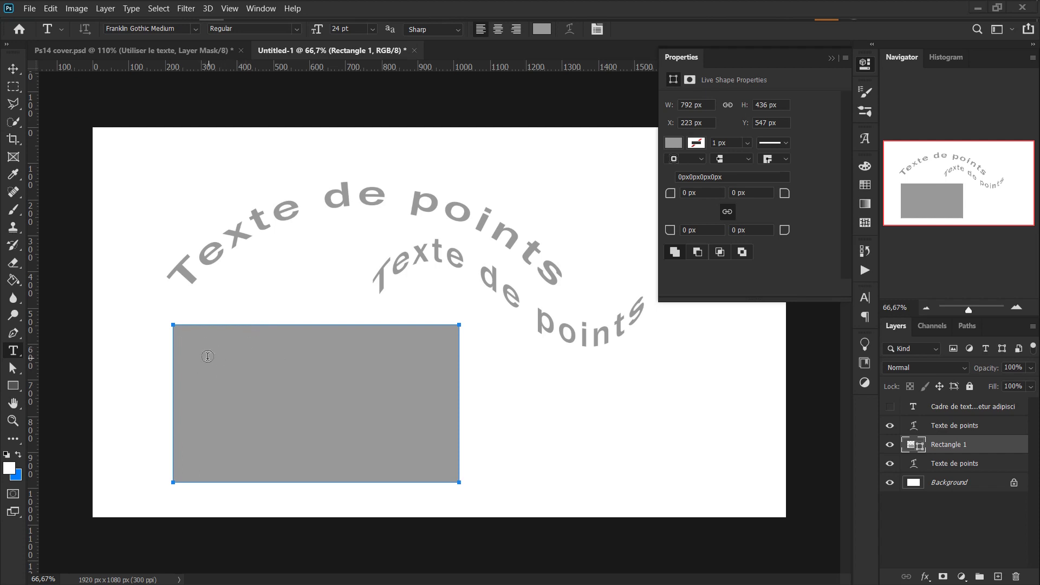
Step: Create a Lorem ipsum paragraph text box inside the grey rectangle
left_click(208, 356)
left_click(208, 356)
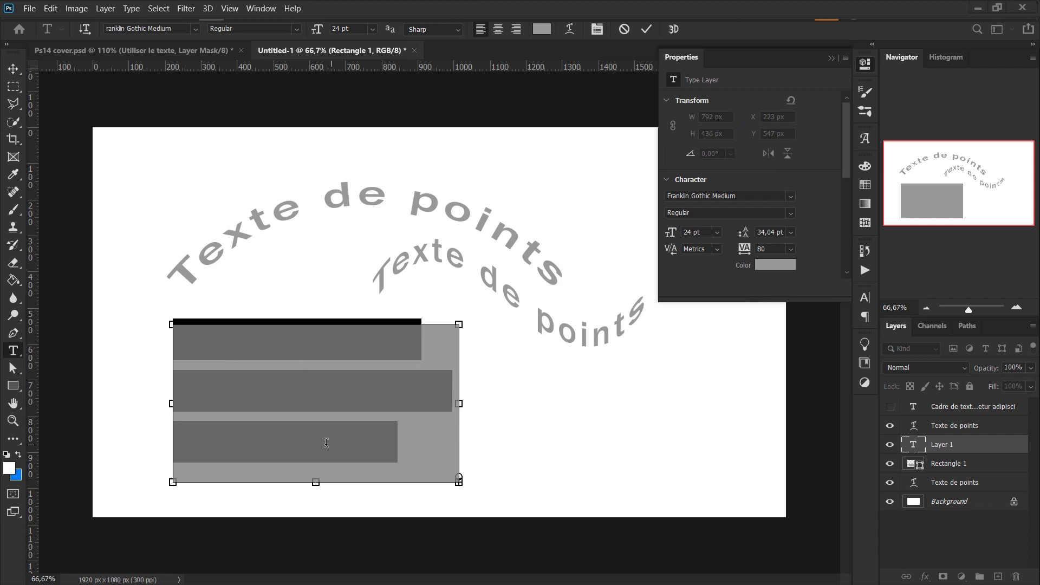
left_click(925, 448)
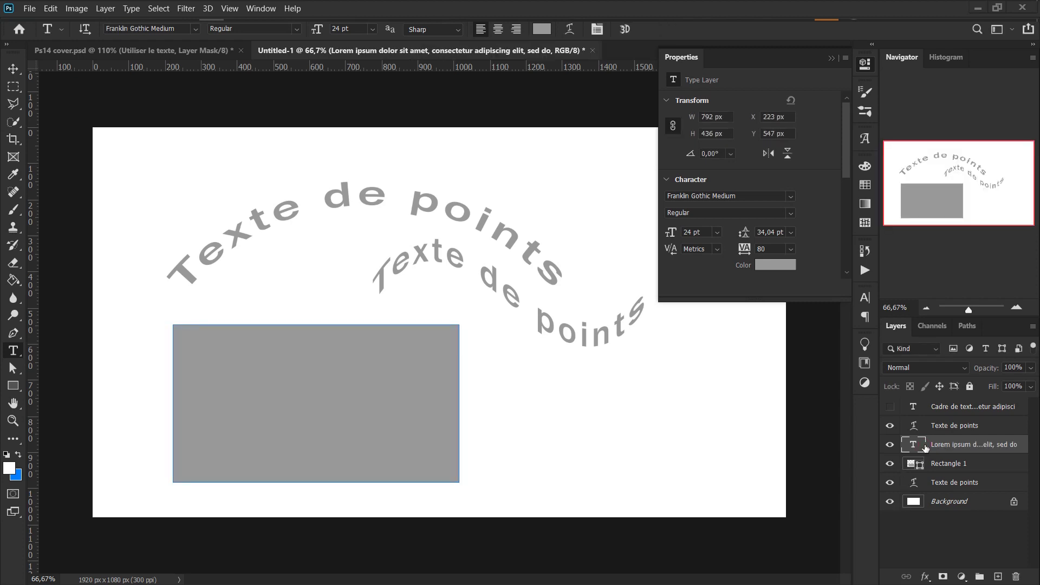
Step: Colour the paragraph text white (#ffffff) and group all non-background layers into Group 1
double_click(913, 445)
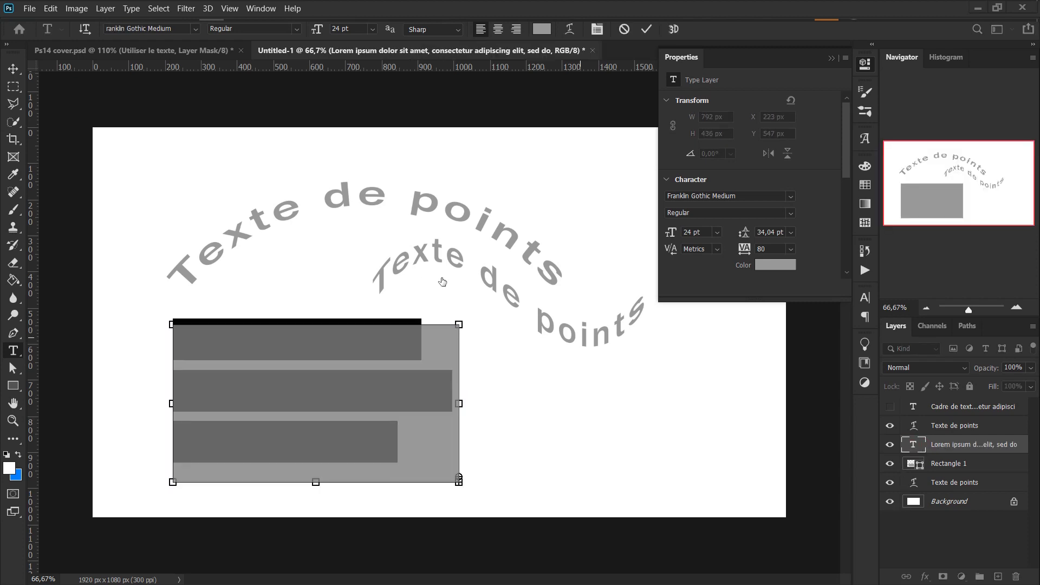
left_click(764, 268)
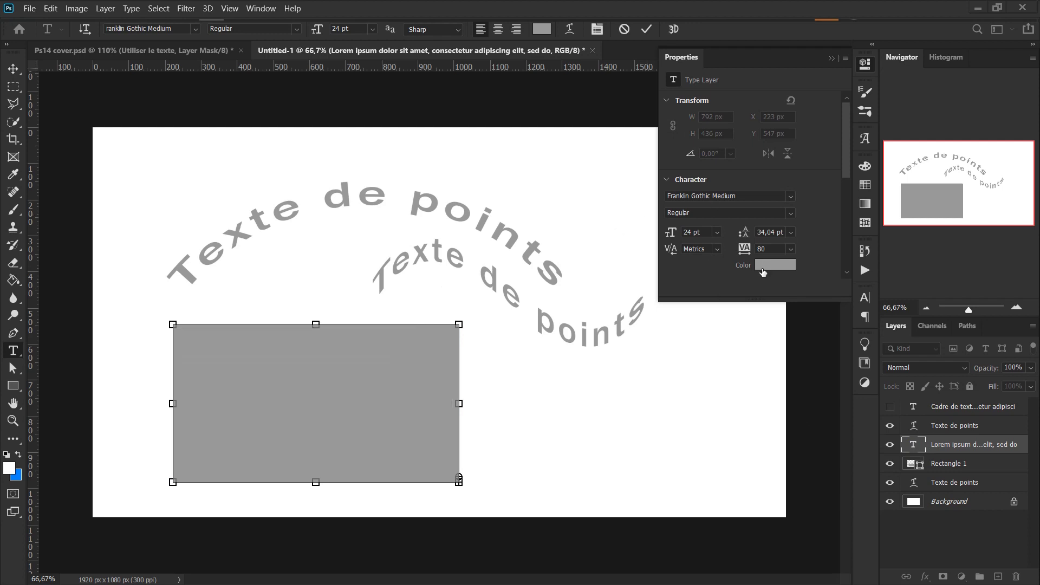
left_click_drag(723, 197, 683, 162)
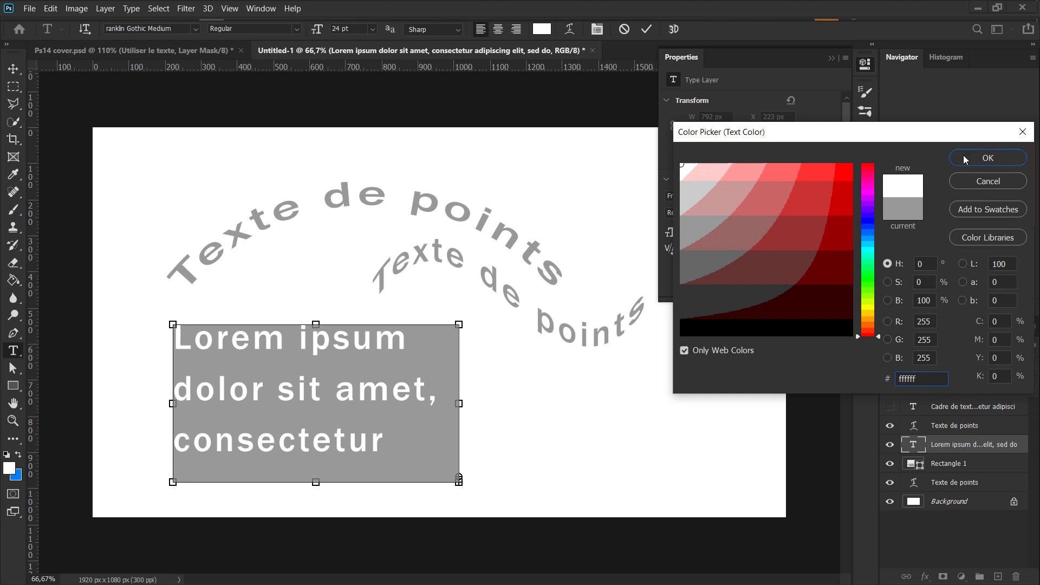
left_click(989, 157)
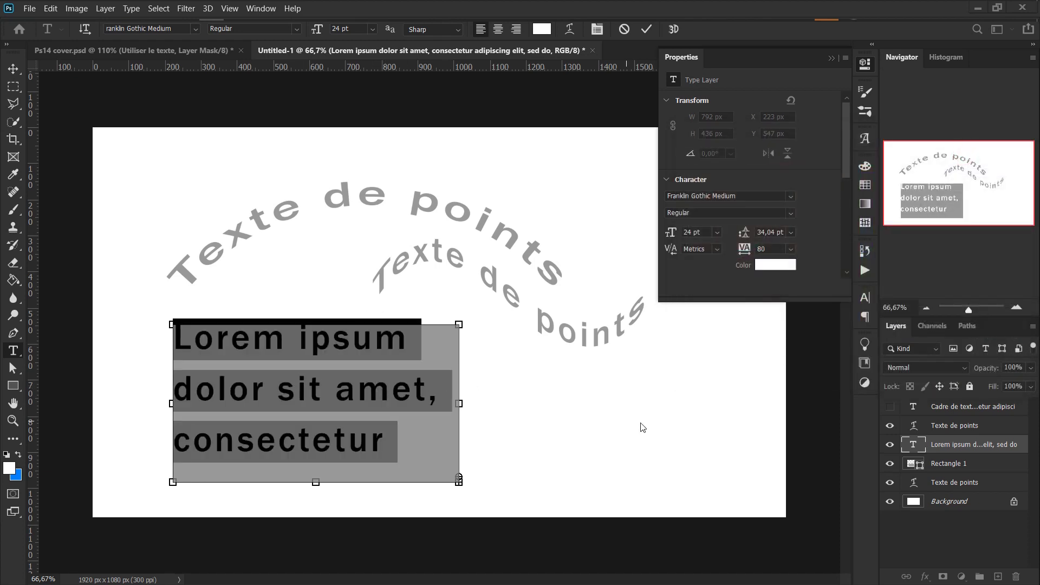
left_click(913, 451)
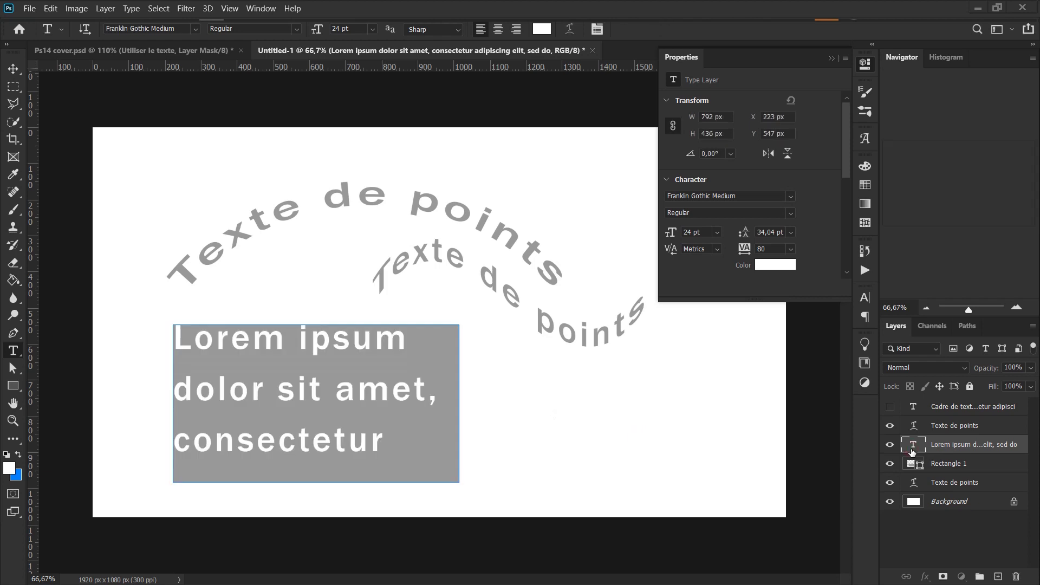
left_click(910, 406, "shift")
key("ctrl+g")
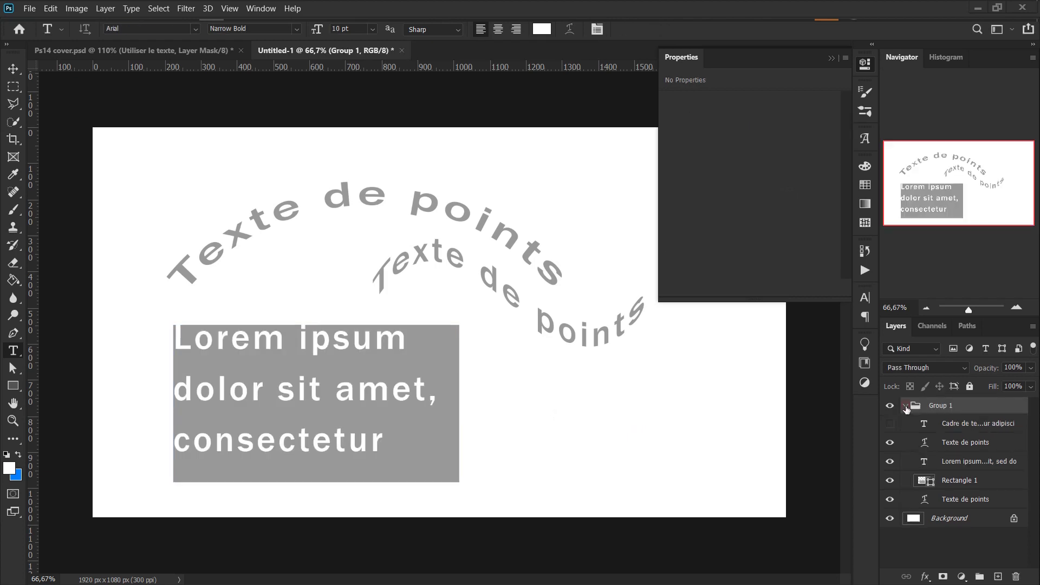
Step: Collapse the Properties panel and select the bottom 'Texte de points' arched heading layer
left_click(863, 62)
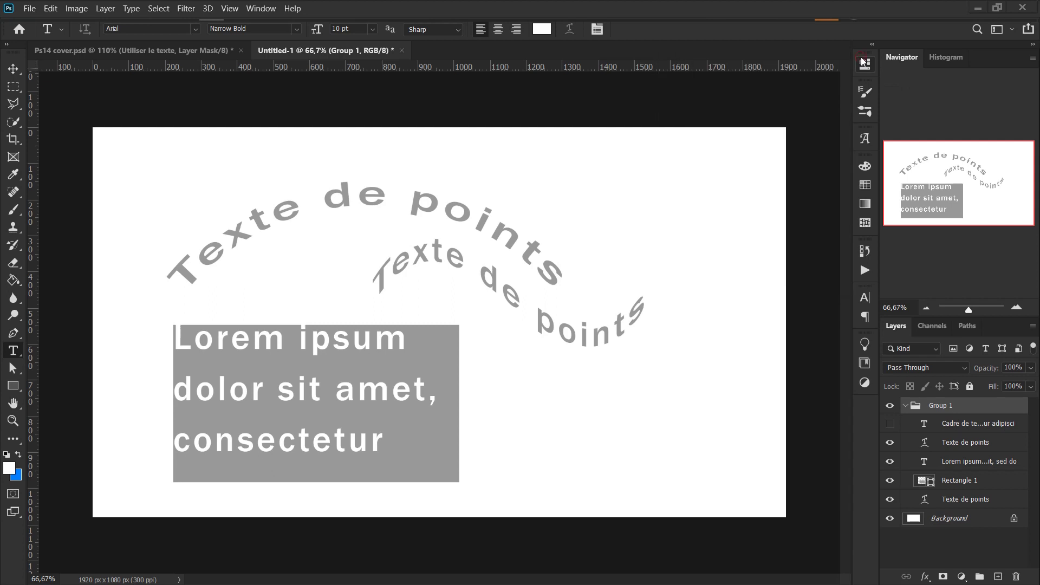
left_click(929, 427)
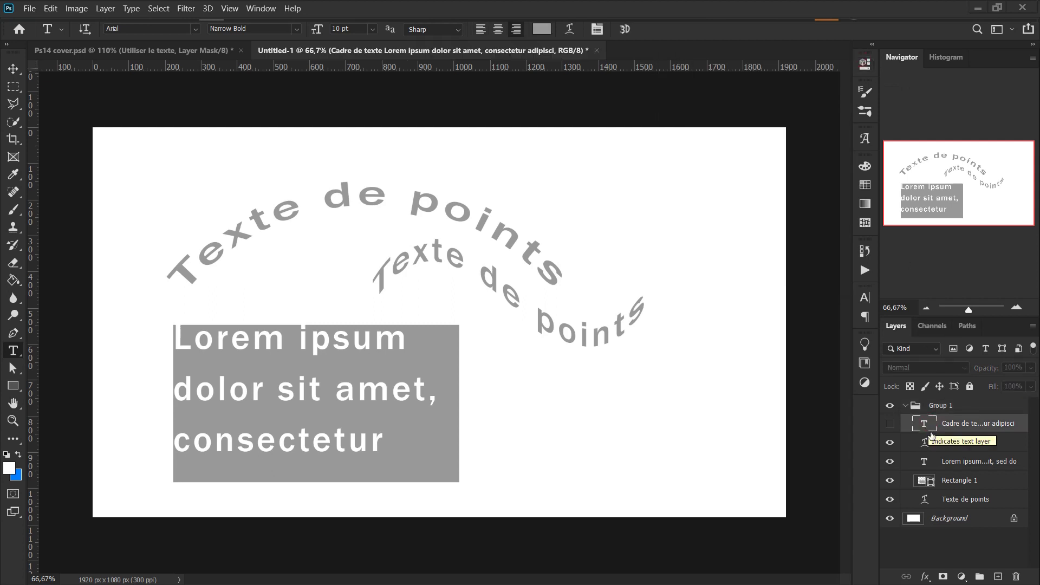
left_click(924, 464)
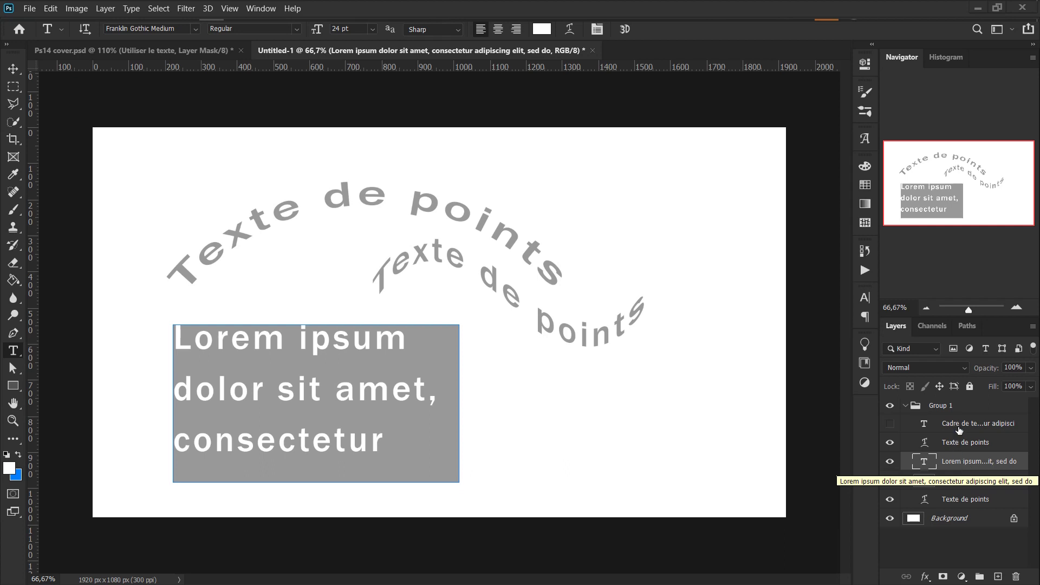
left_click(975, 500)
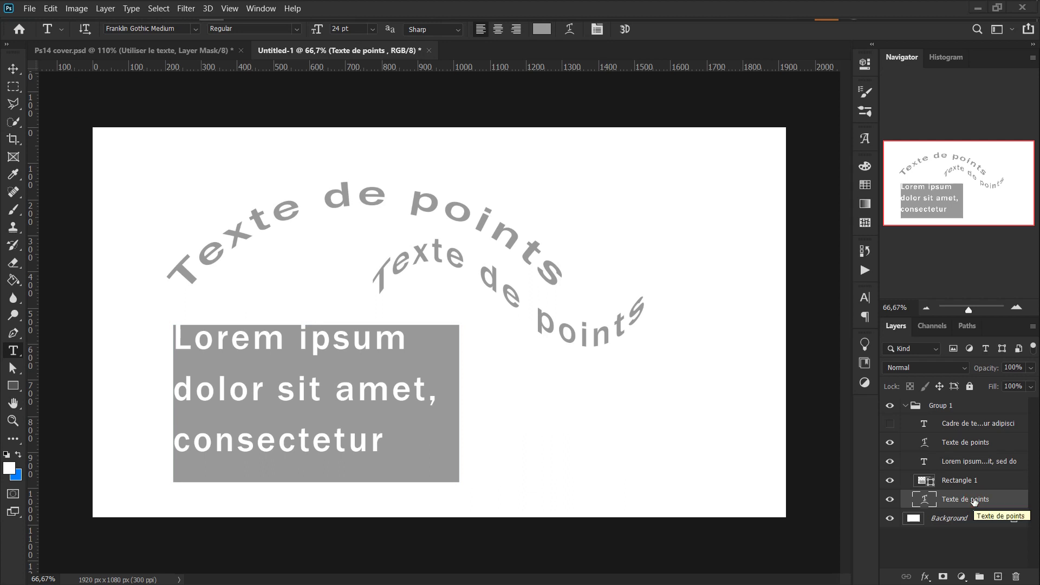
Step: Add a Pattern Overlay effect using the first blue Water pattern to the arched 'Texte de points' heading
left_click(926, 578)
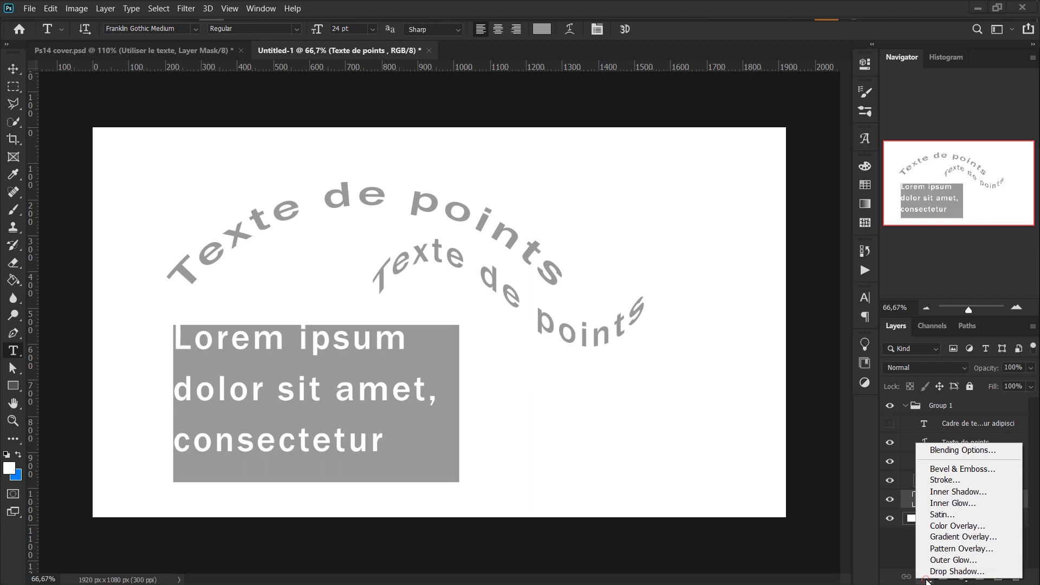
left_click(979, 550)
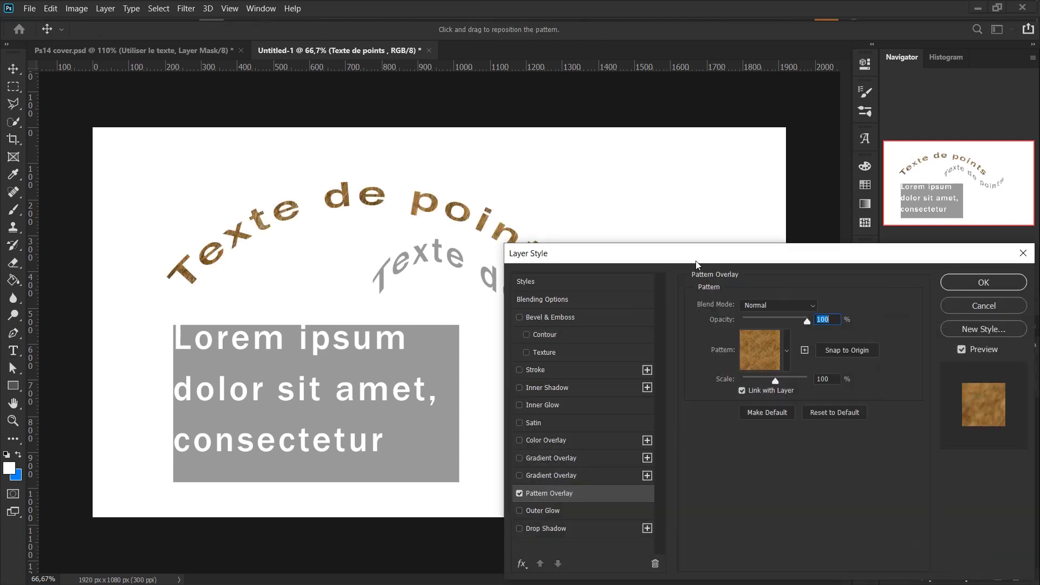
mouse_move(690, 255)
left_mouse_down()
mouse_move(706, 216)
mouse_move(787, 169)
left_mouse_up()
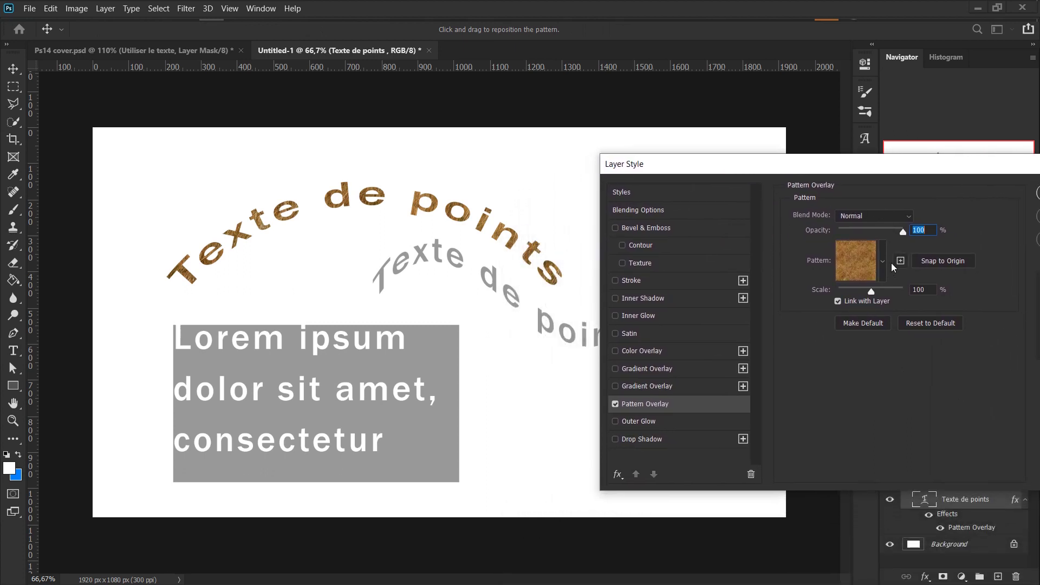
left_click(884, 263)
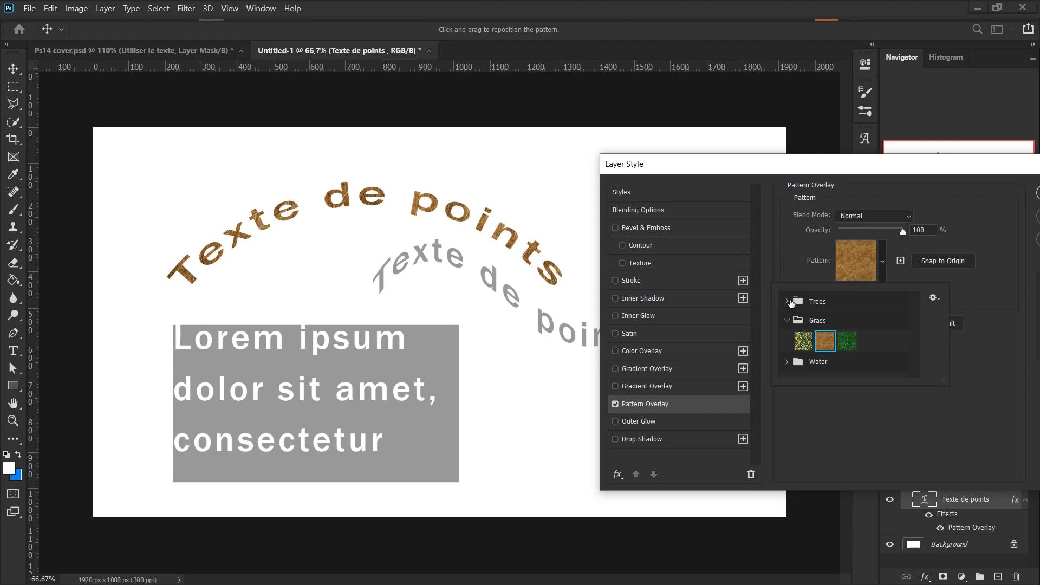
left_click(789, 301)
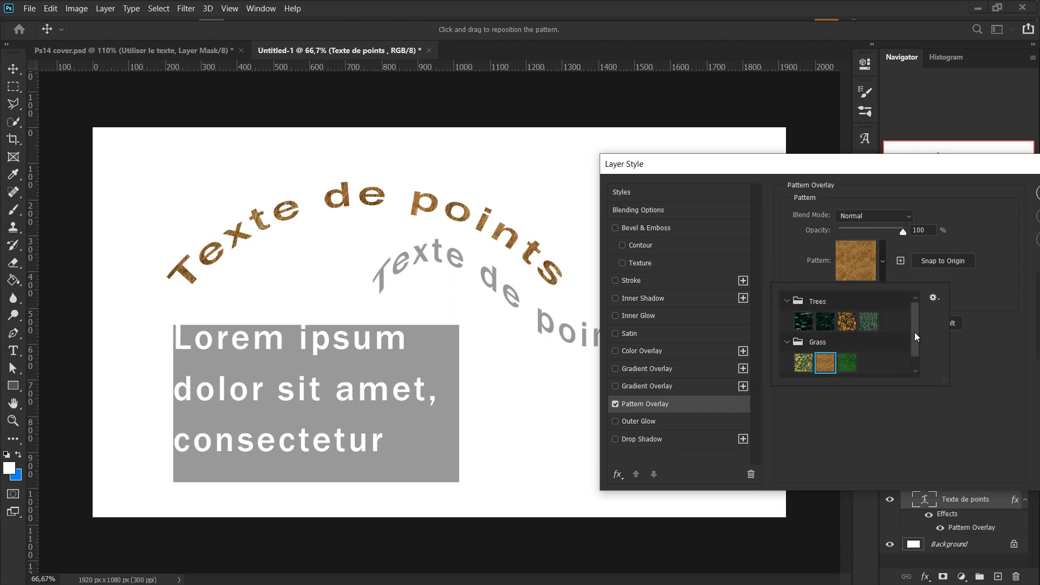
left_click_drag(916, 336, 916, 362)
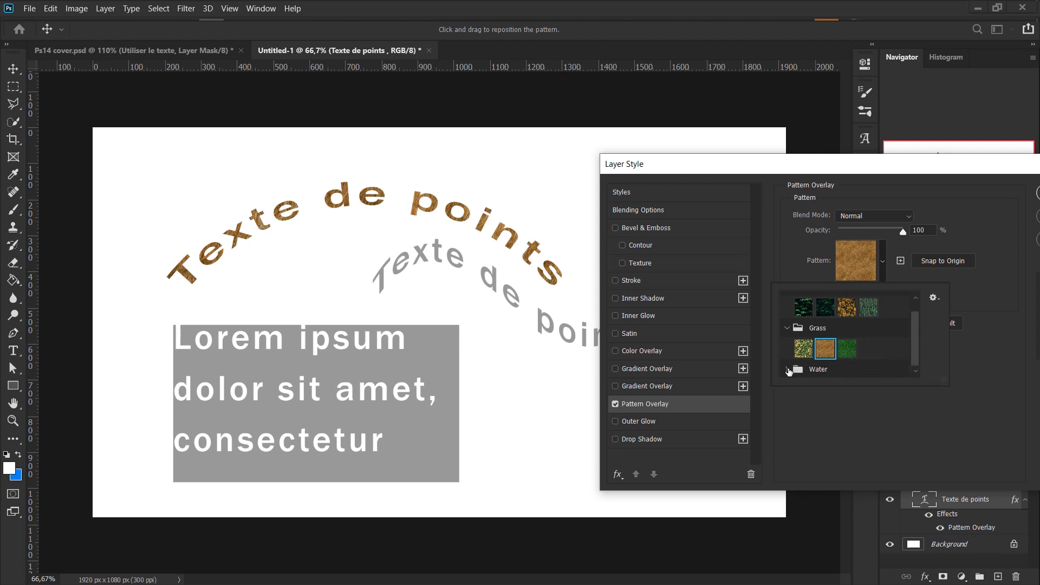
left_click(788, 371)
scroll(921, 365, "down", 1)
left_click(798, 368)
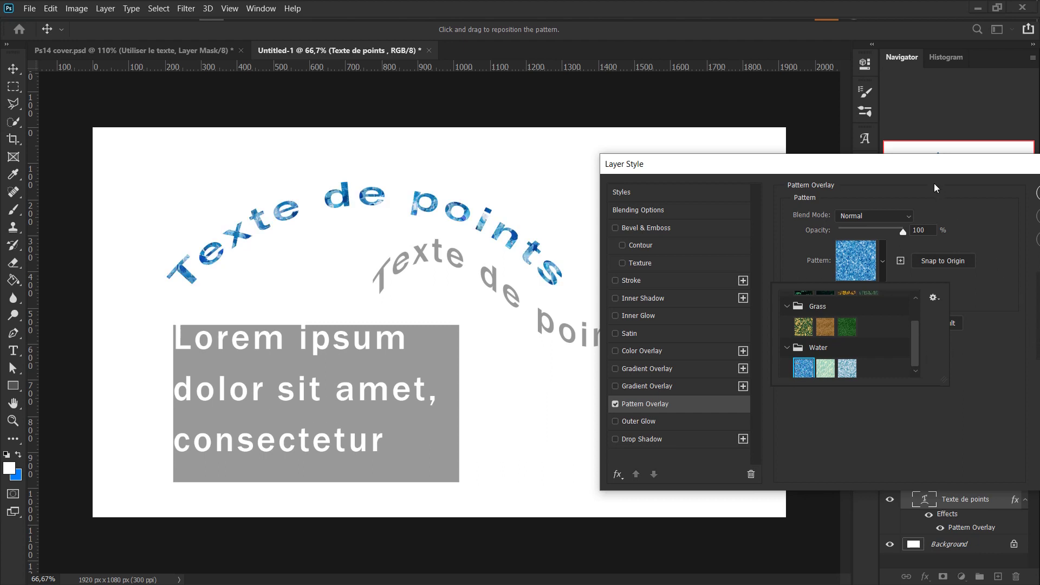
left_click_drag(927, 174, 769, 253)
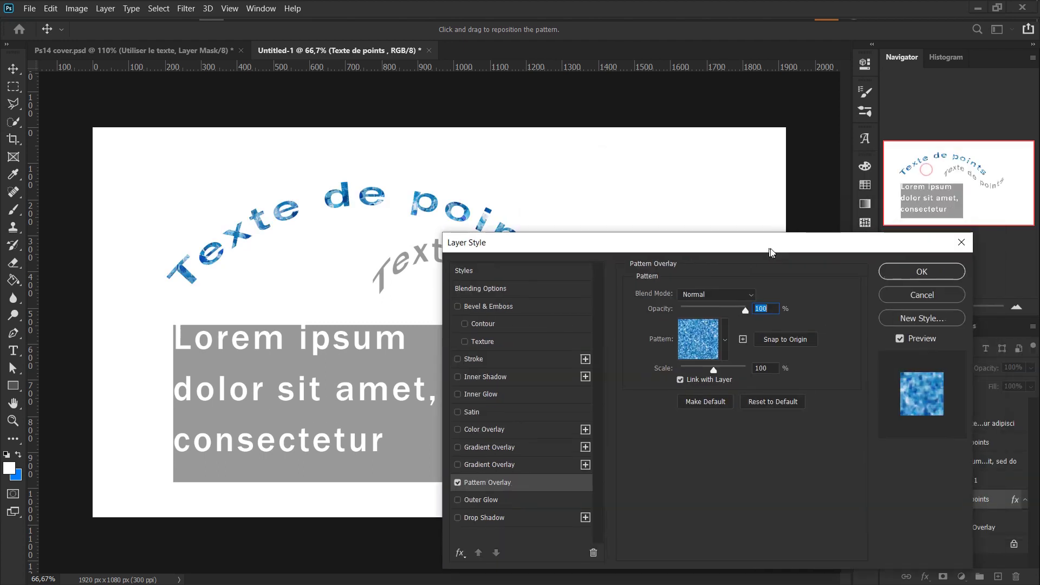
left_click(922, 272)
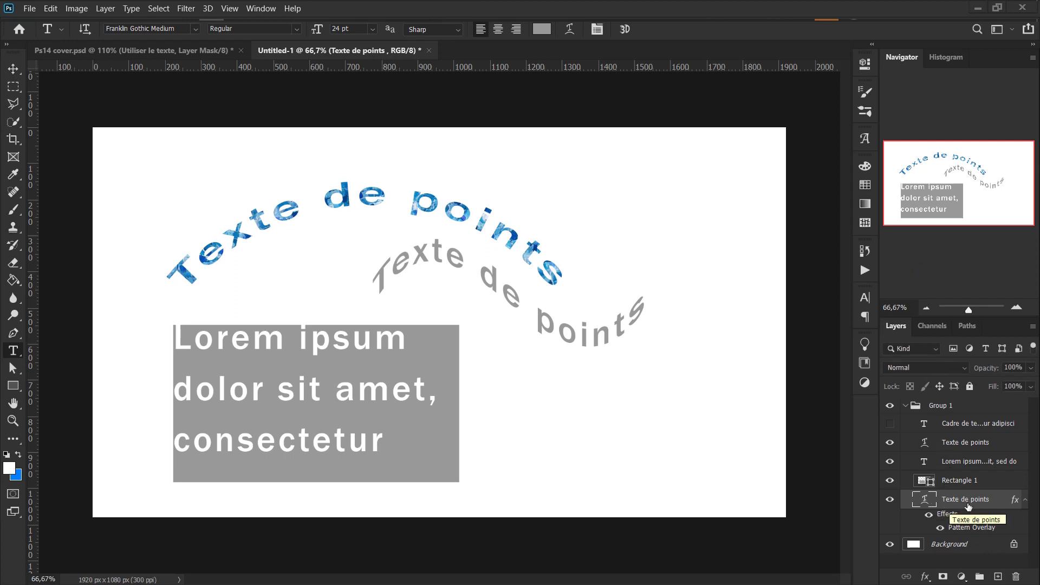
Step: Rasterize the arched heading's type and then its layer style
right_click(997, 503)
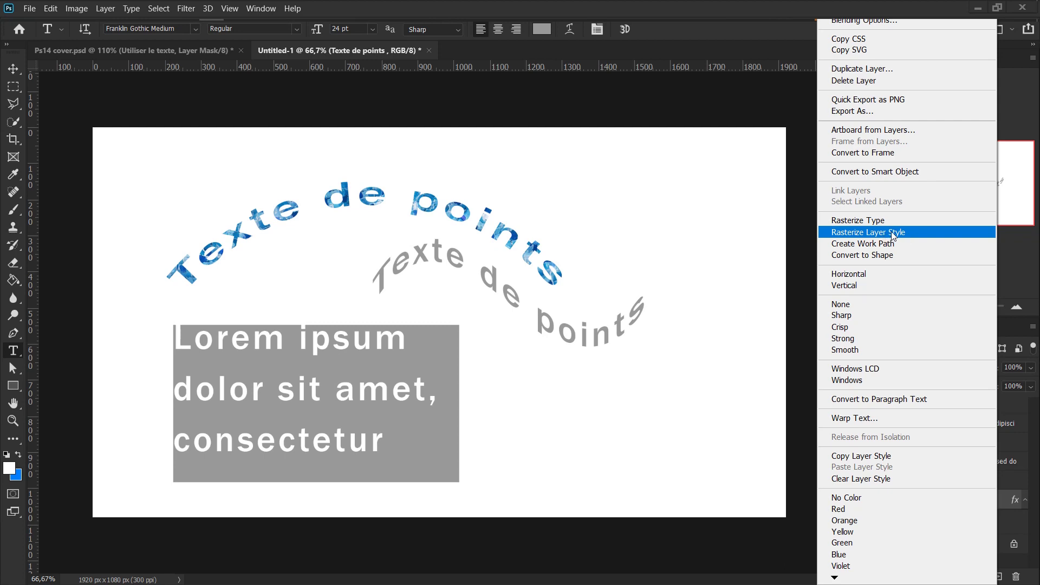
left_click(889, 220)
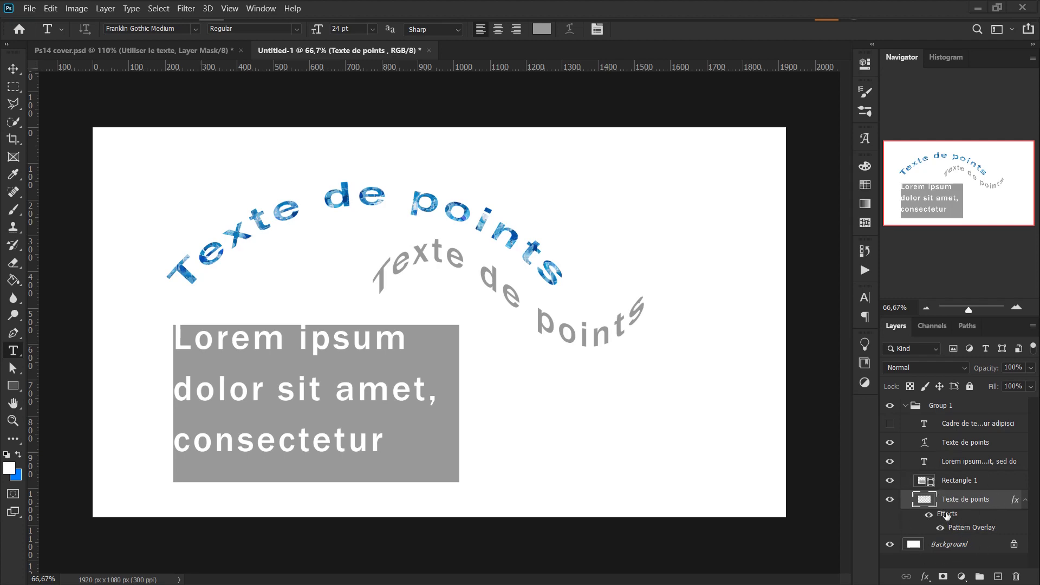
right_click(998, 506)
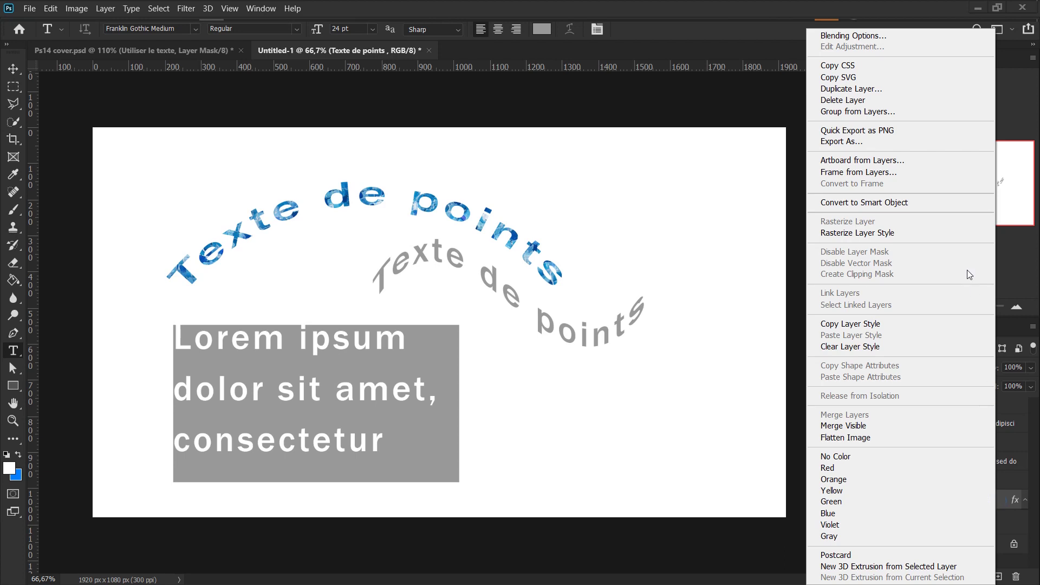
left_click(941, 233)
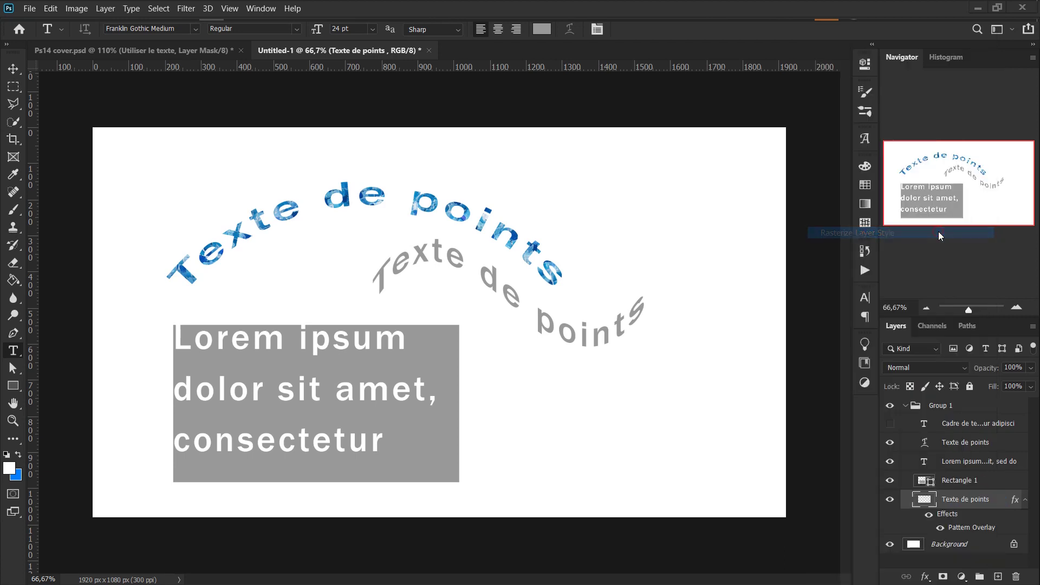
Step: Collapse Group 1 and hide it, leaving the canvas blank
left_click(891, 500)
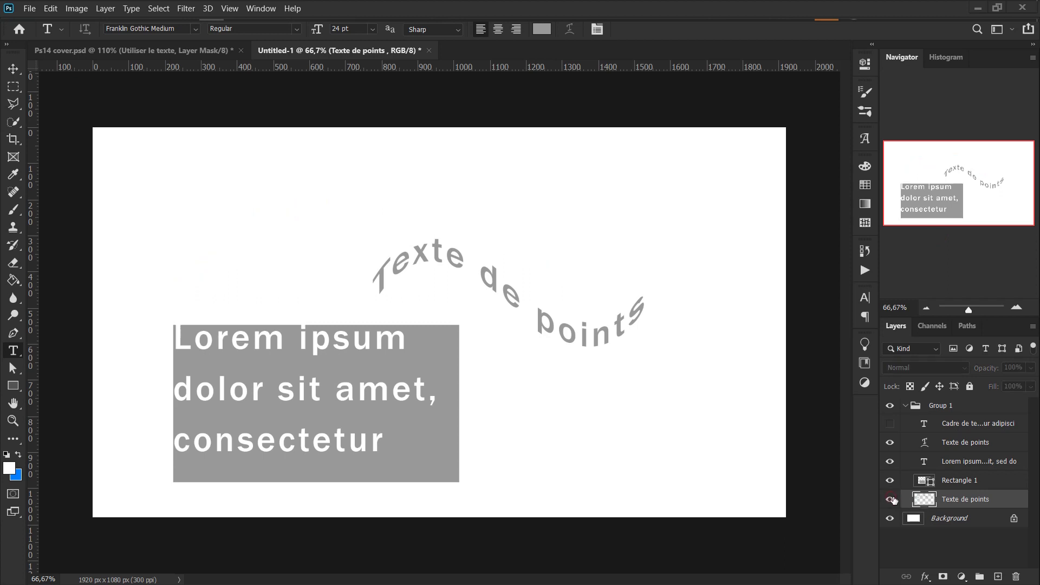
left_click(890, 500)
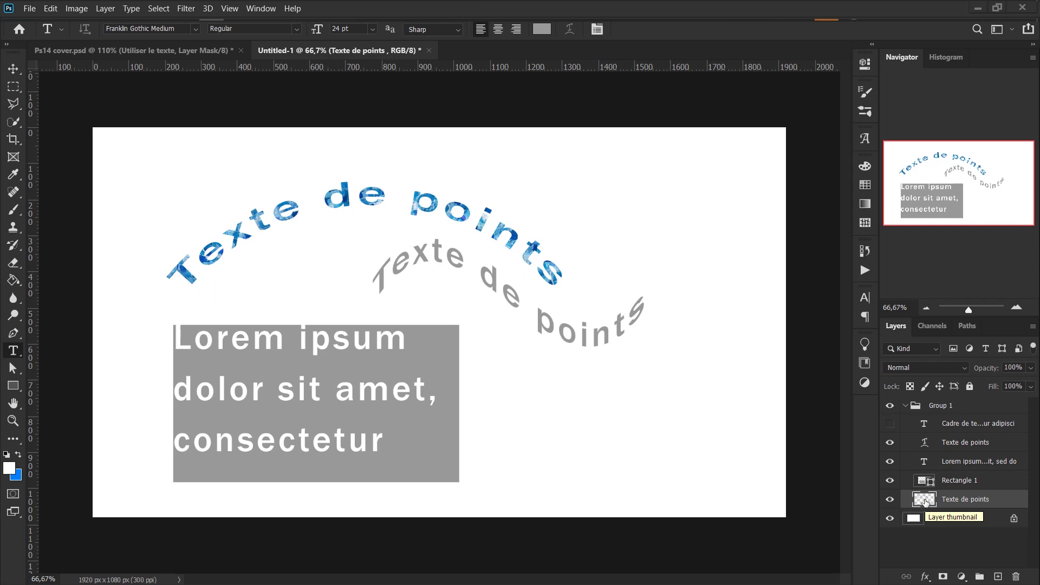
left_click(905, 406)
left_click(891, 406)
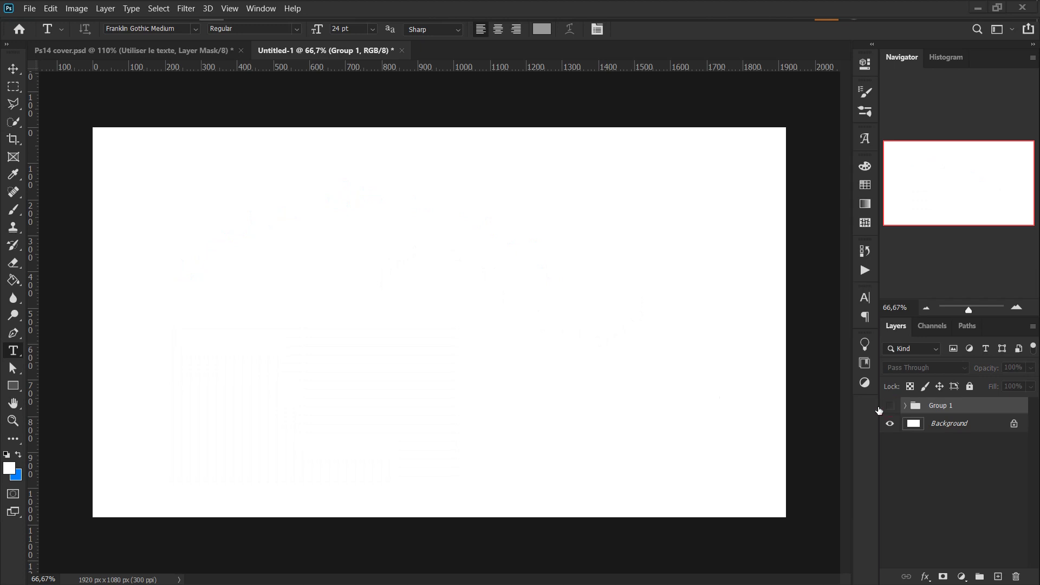
Step: Draw a tall rectangle over the left half of the canvas and fill it dark navy #051945
key("u")
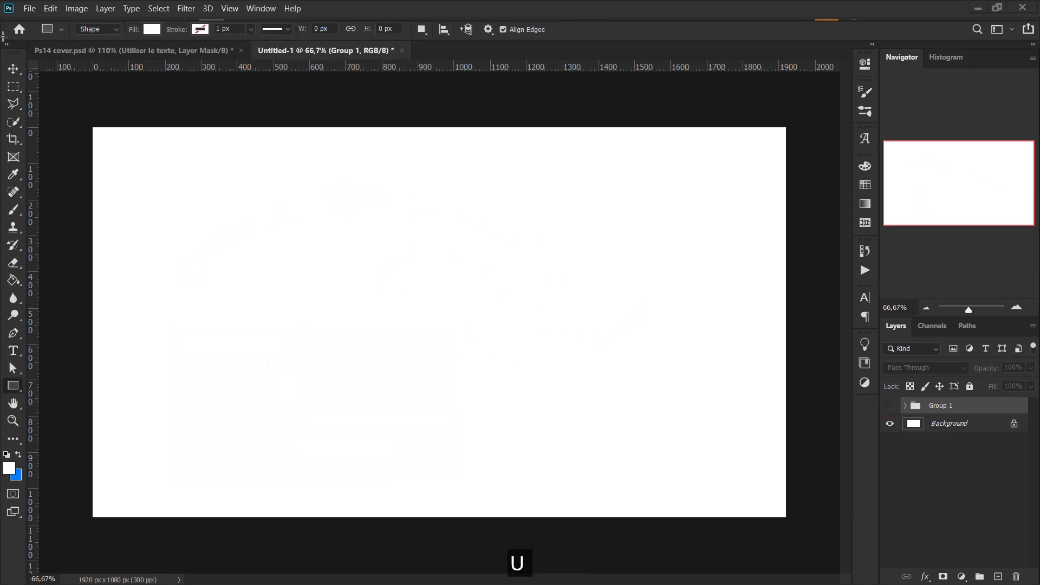
left_click_drag(77, 106, 432, 544)
left_click(673, 143)
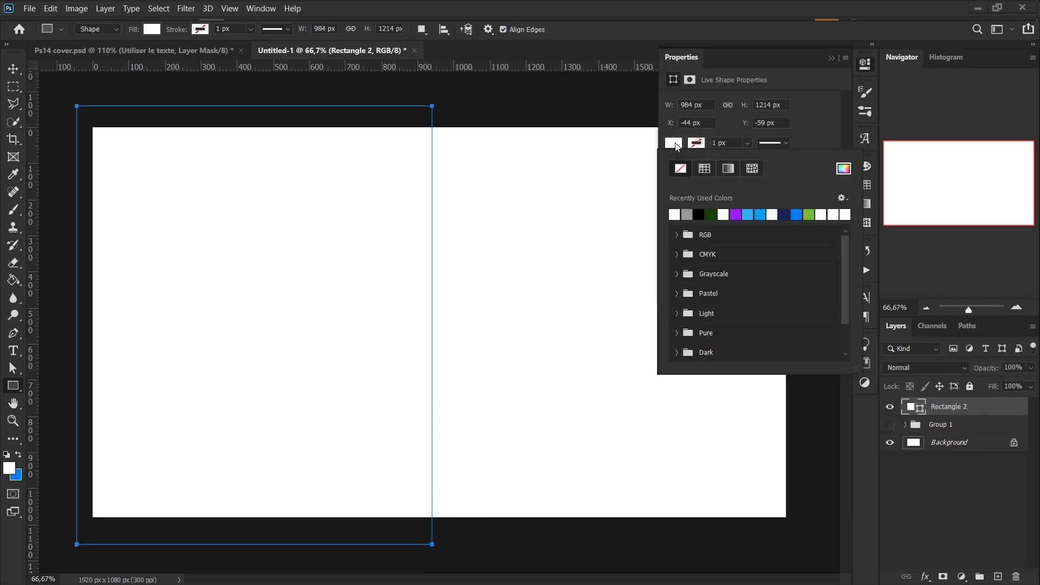
left_click(844, 168)
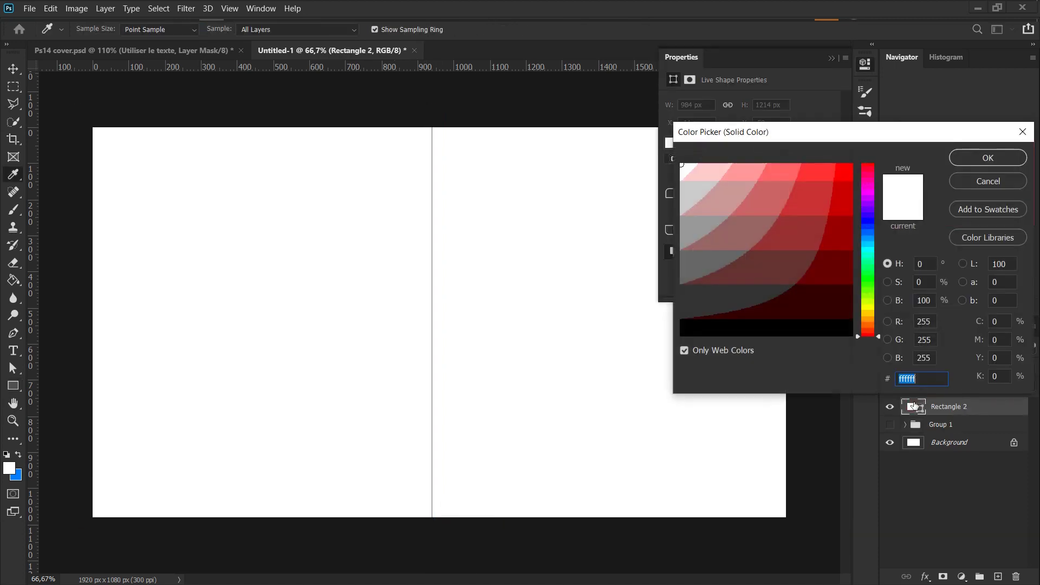
left_click(738, 352)
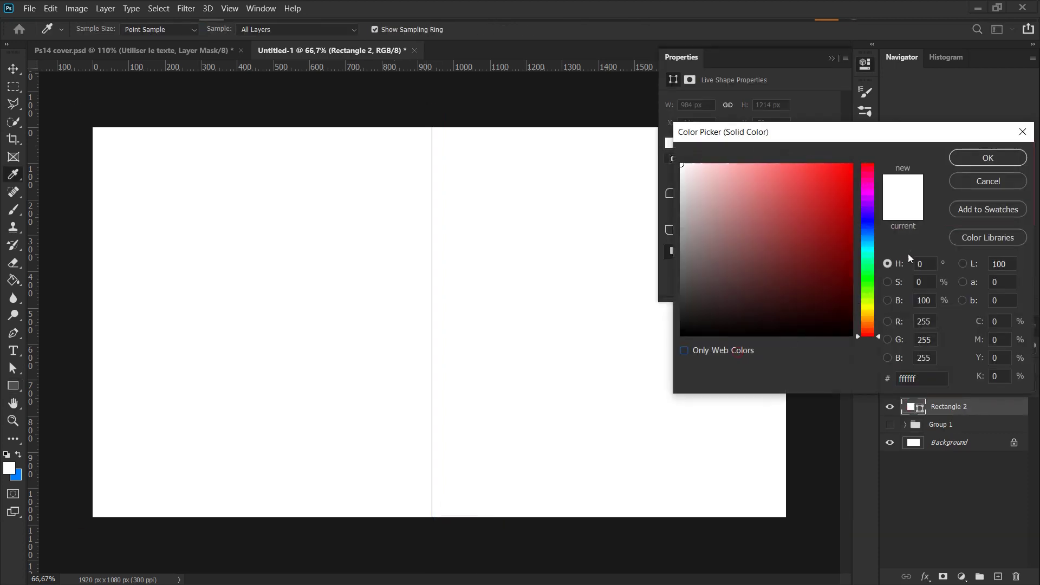
left_click(870, 229)
left_click_drag(841, 279, 840, 289)
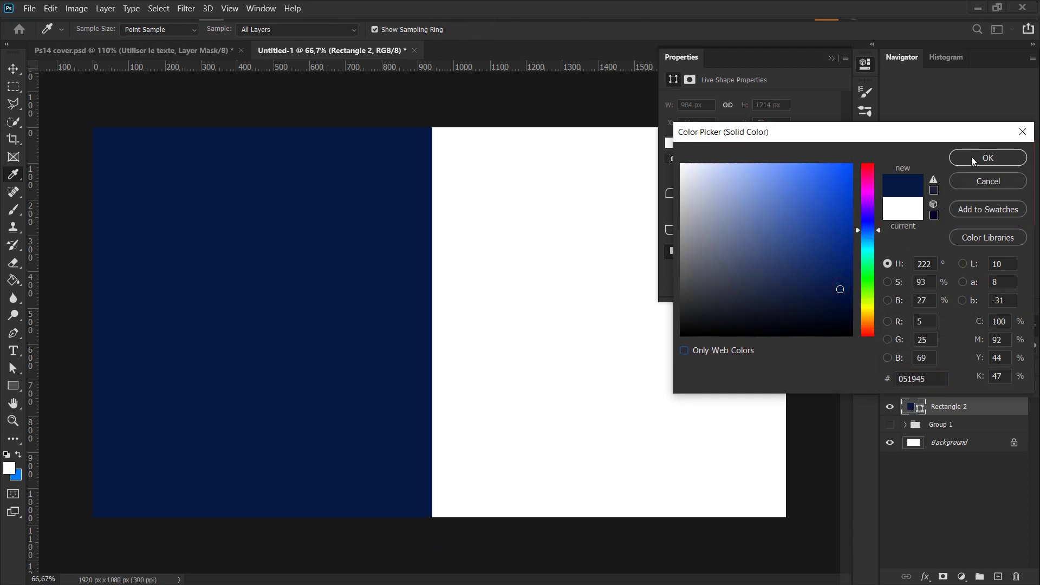
left_click(973, 158)
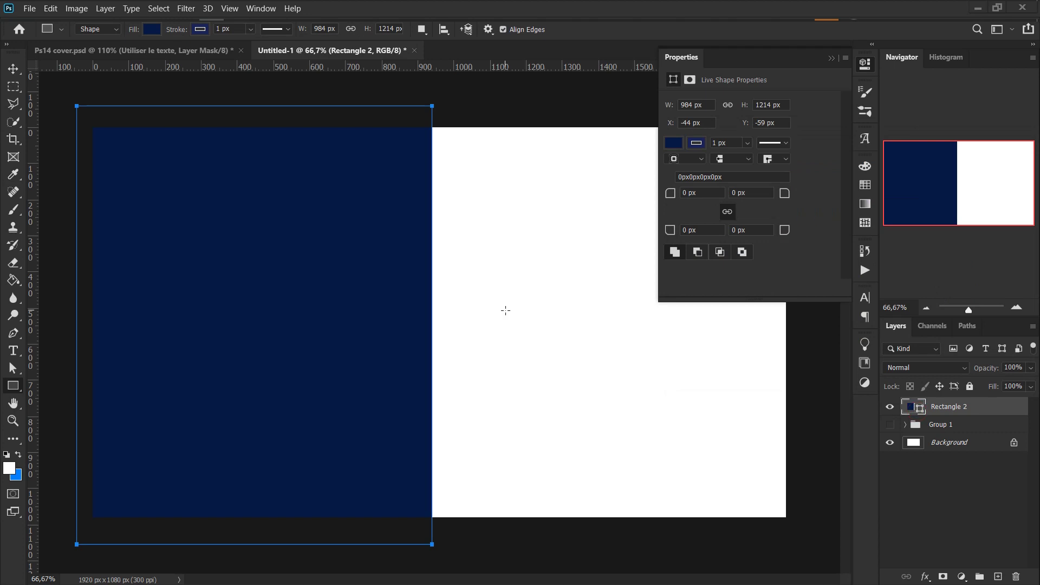
Step: Add a Lorem ipsum text box on the right half at 11 pt, tracking 0, Auto leading
key("t")
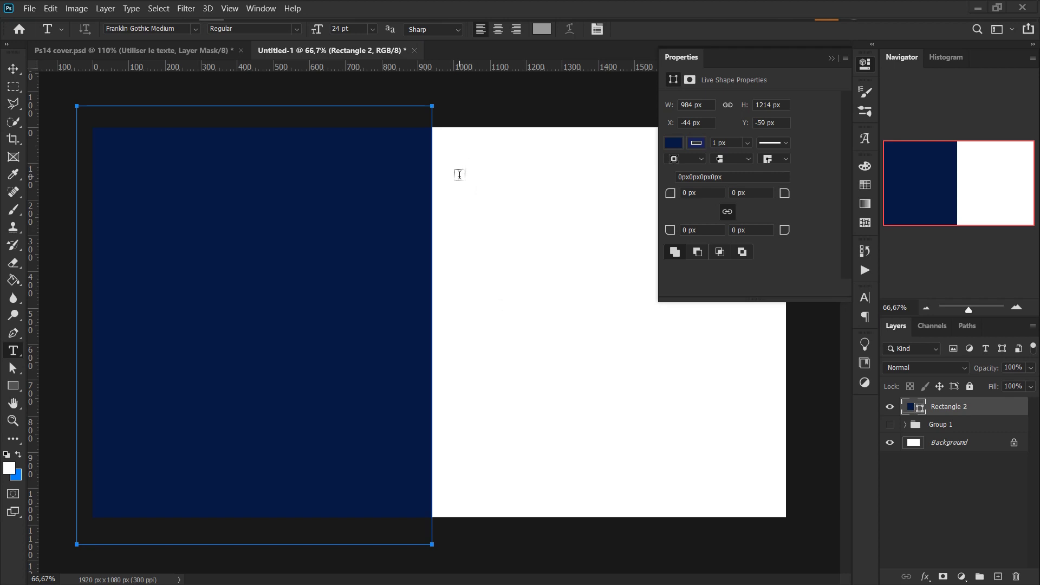
left_click_drag(460, 181, 741, 401)
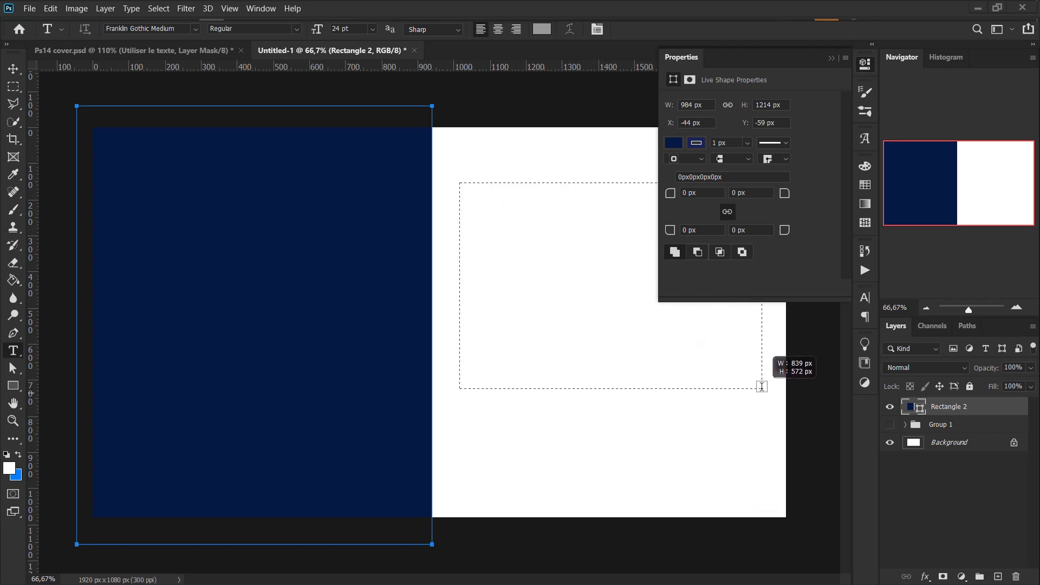
left_click_drag(741, 401, 764, 389)
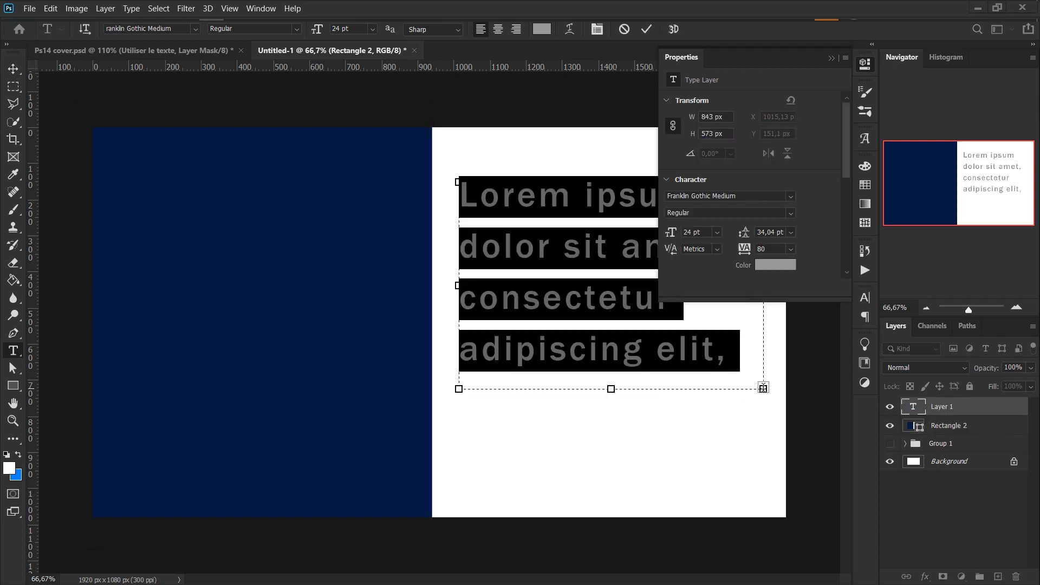
left_click(373, 29)
left_click(362, 101)
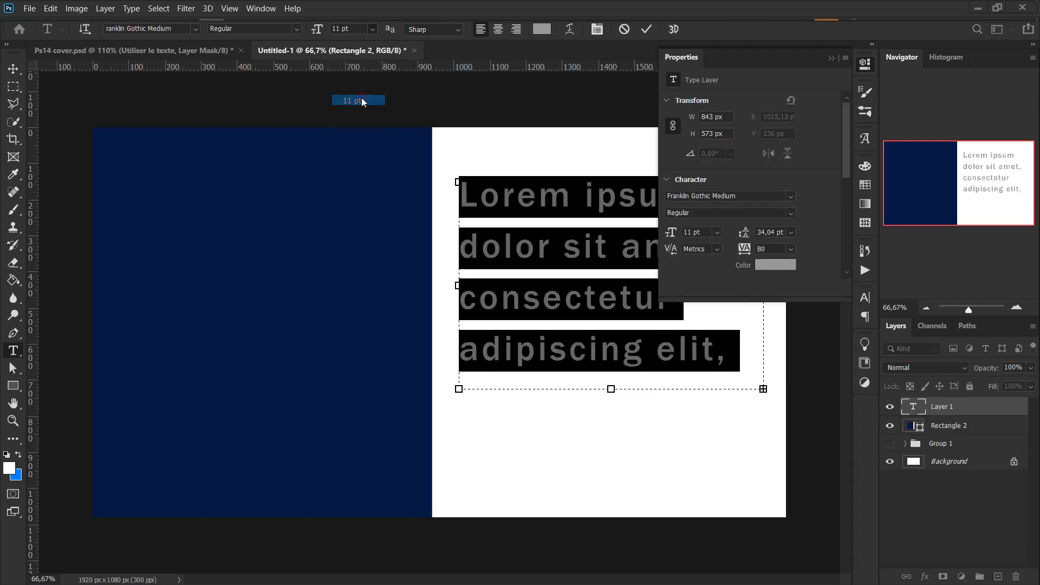
left_click(865, 298)
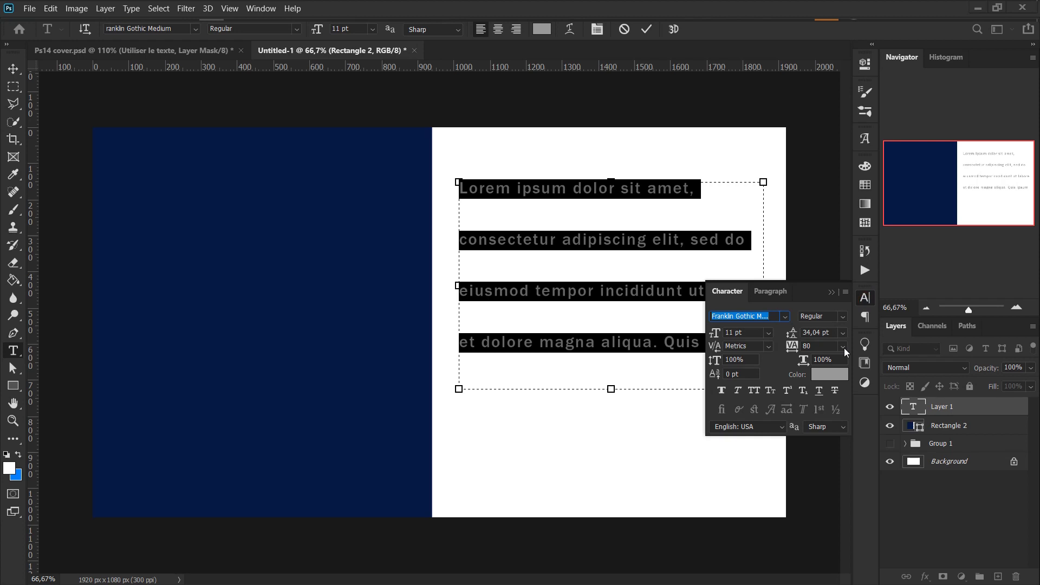
left_click(843, 346)
left_click(827, 428)
left_click(842, 333)
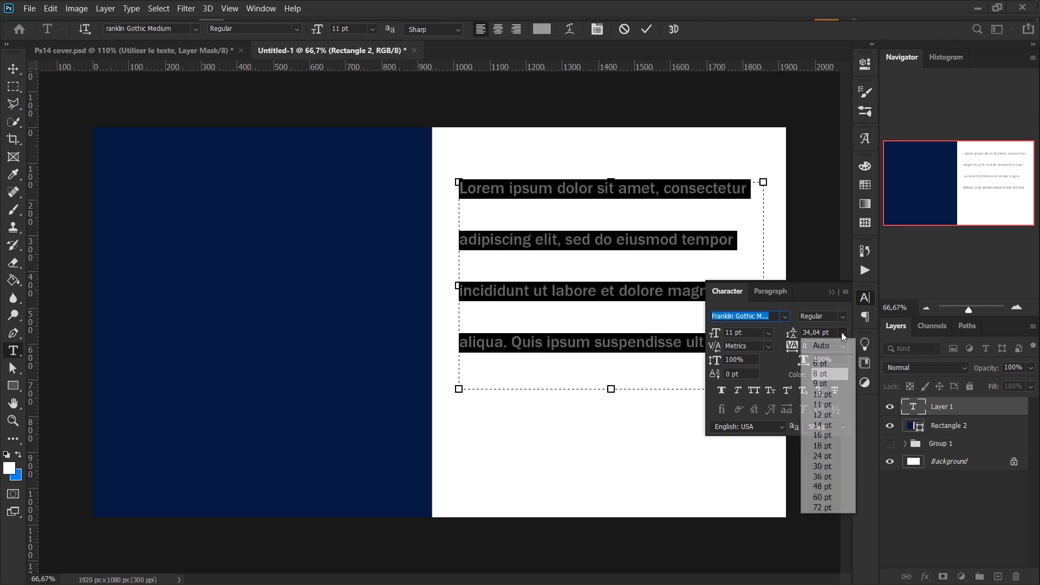
left_click(821, 341)
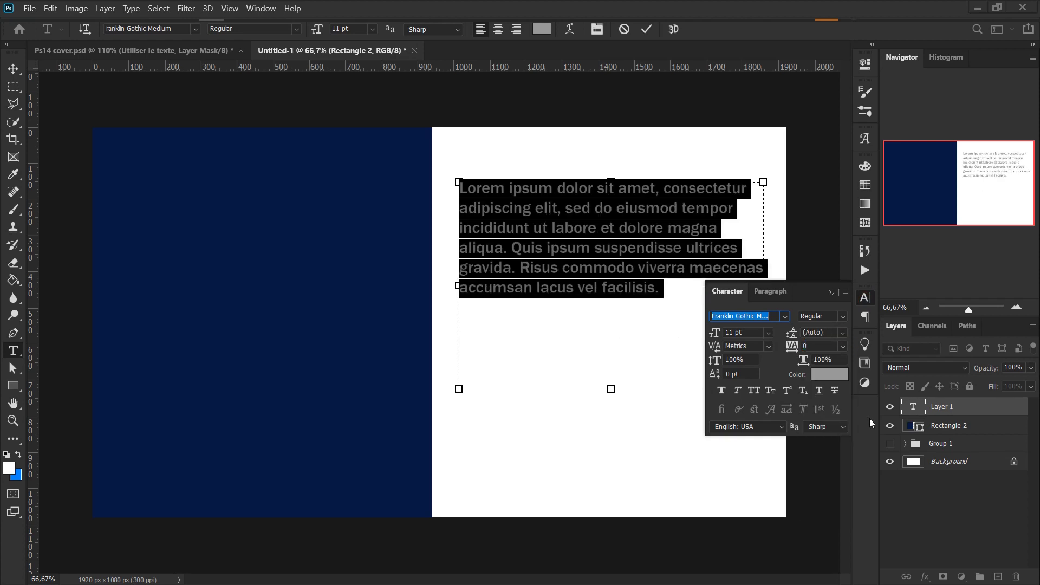
left_click(922, 411)
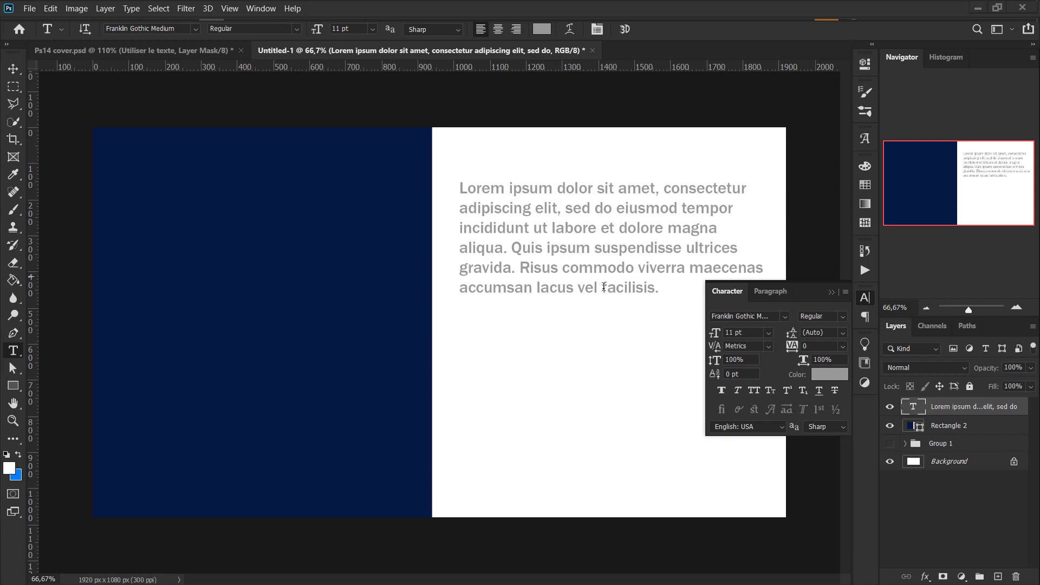
Step: Make the word 'labore' Faux Bold
left_click(551, 233)
left_click_drag(552, 230, 596, 230)
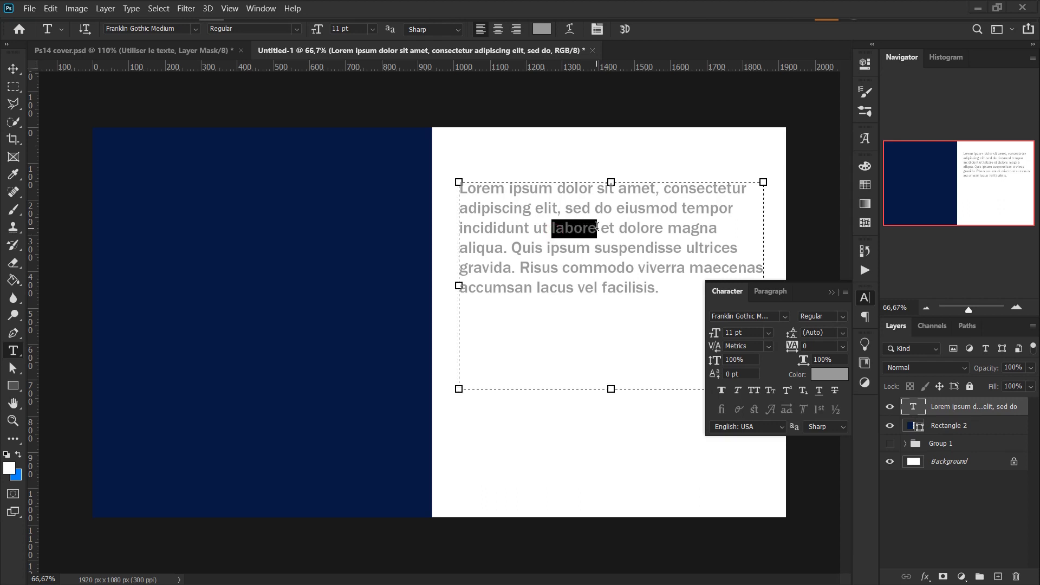
left_click(722, 392)
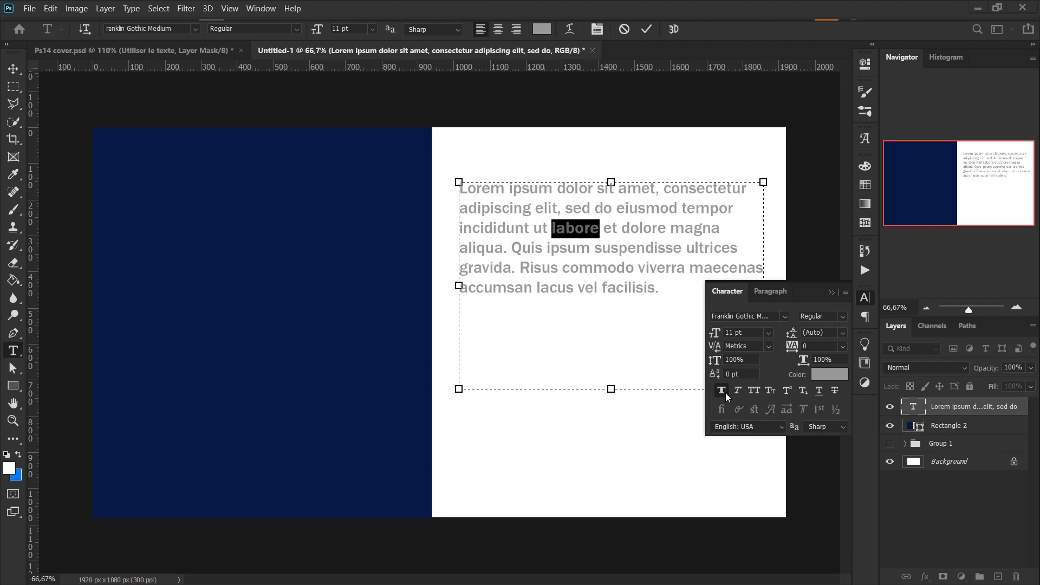
left_click(637, 252)
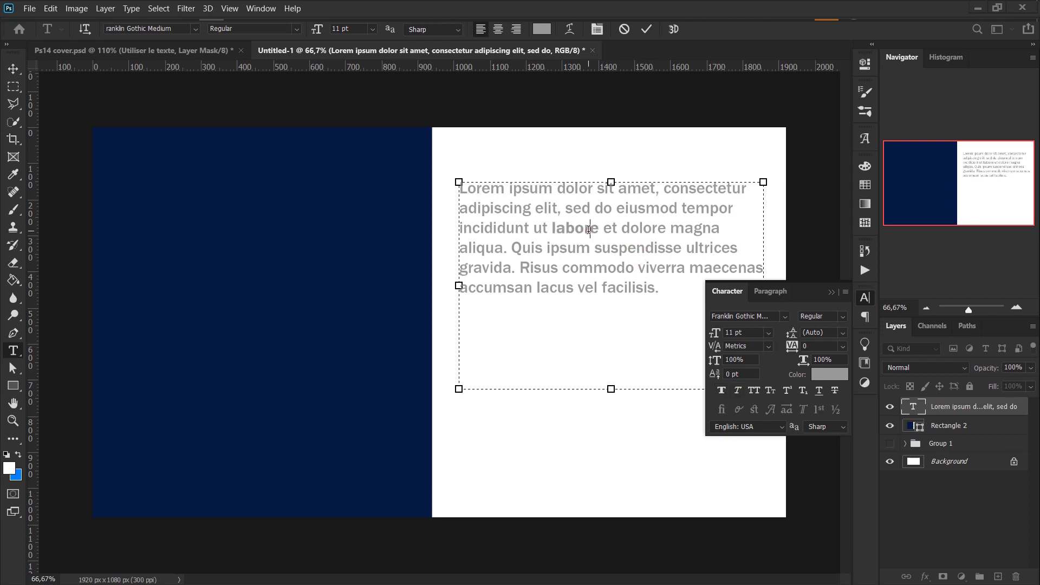
Step: Colour the word 'labore' a darker grey, #505050
double_click(590, 229)
left_click(835, 378)
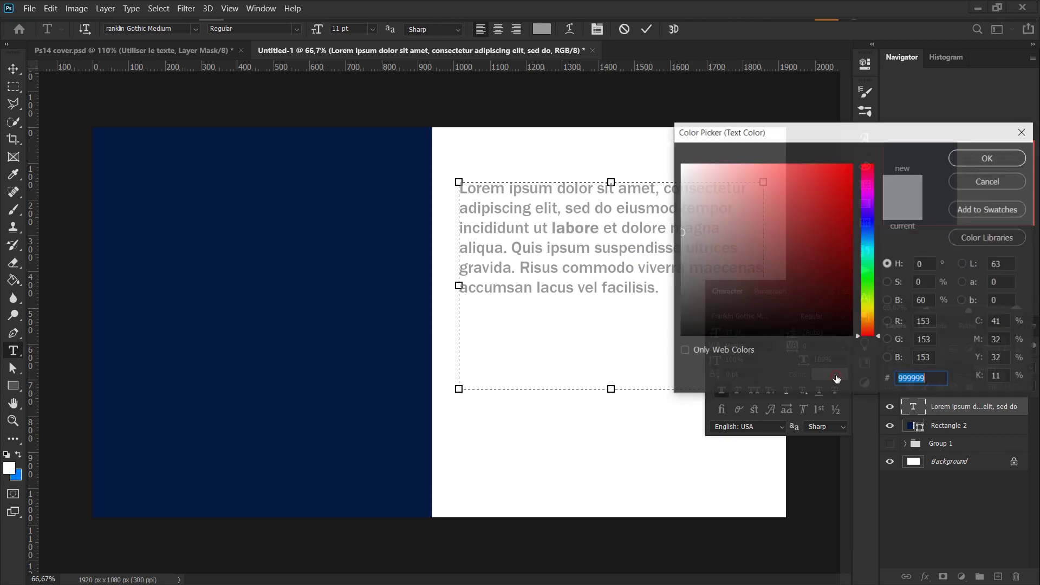
left_click_drag(685, 264, 679, 282)
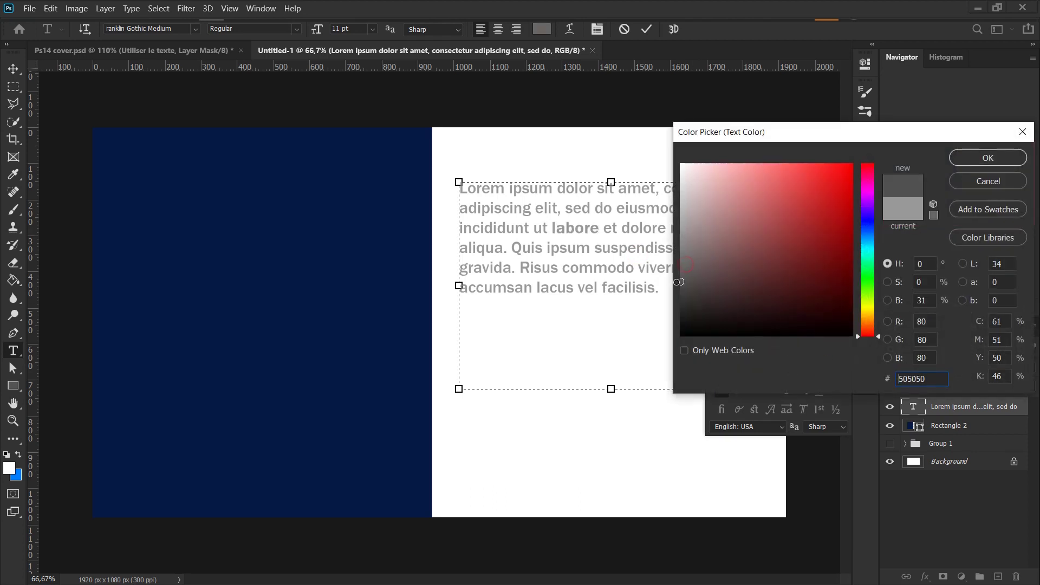
left_click(1000, 163)
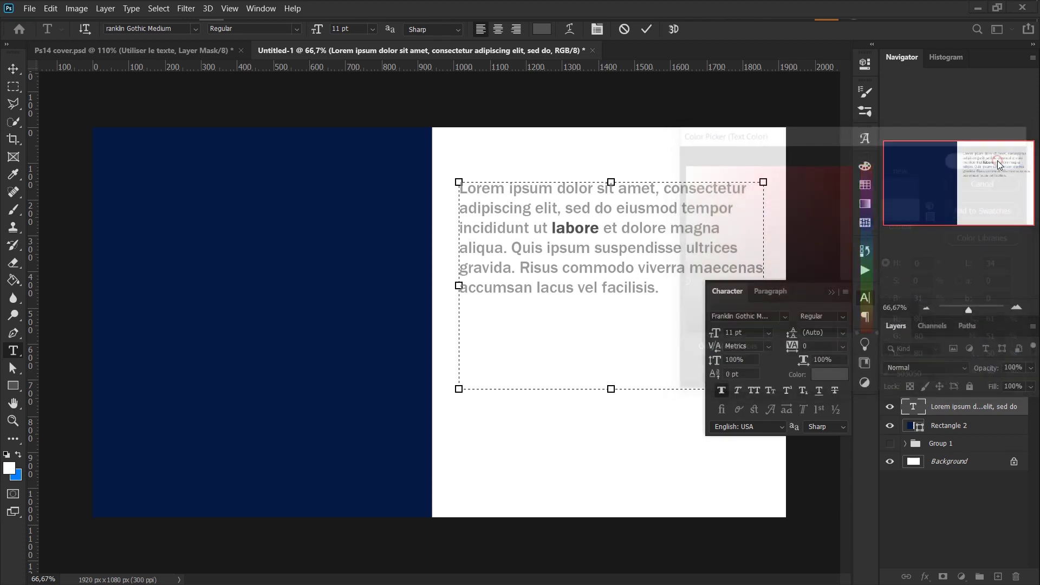
triple_click(624, 285)
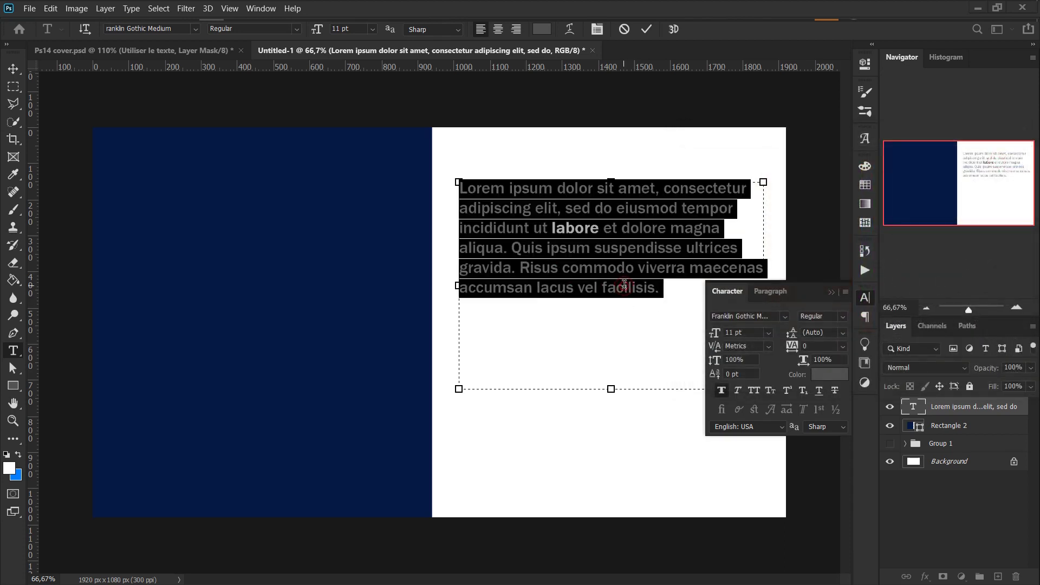
Step: Make the paragraph's last line faux italic at 9 pt
left_click(624, 295)
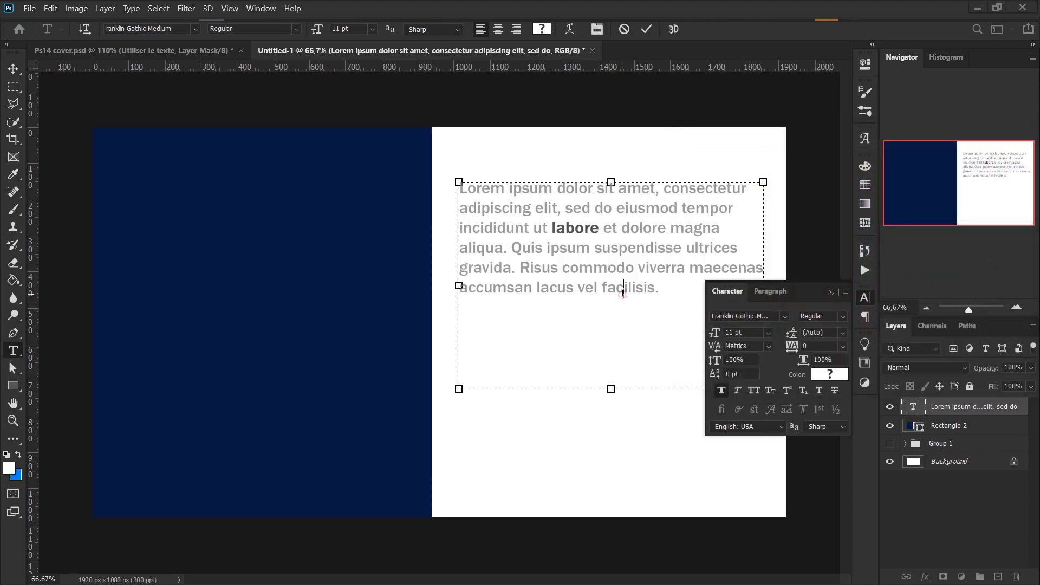
left_click_drag(660, 292, 458, 291)
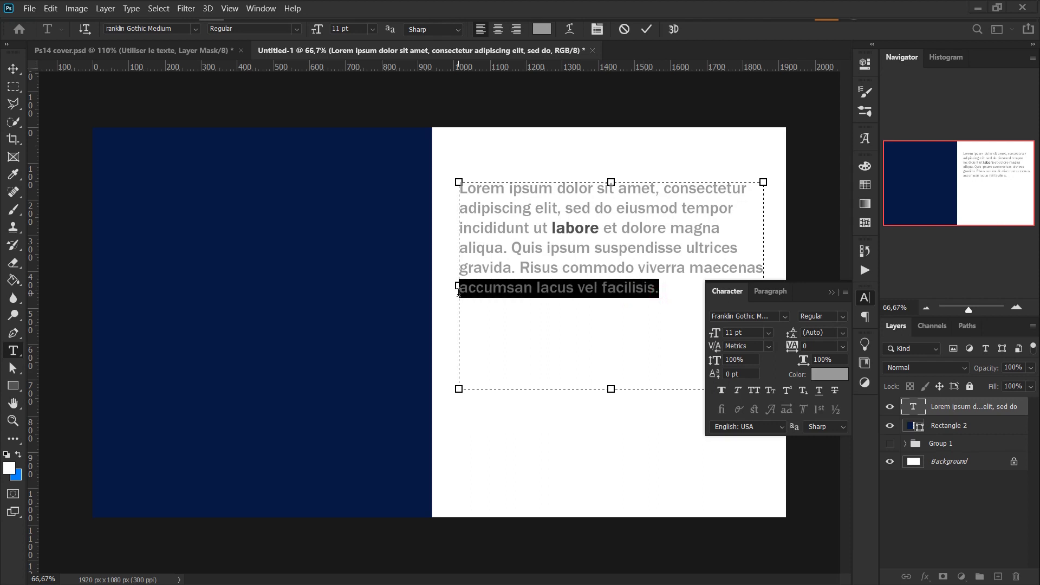
left_click(738, 391)
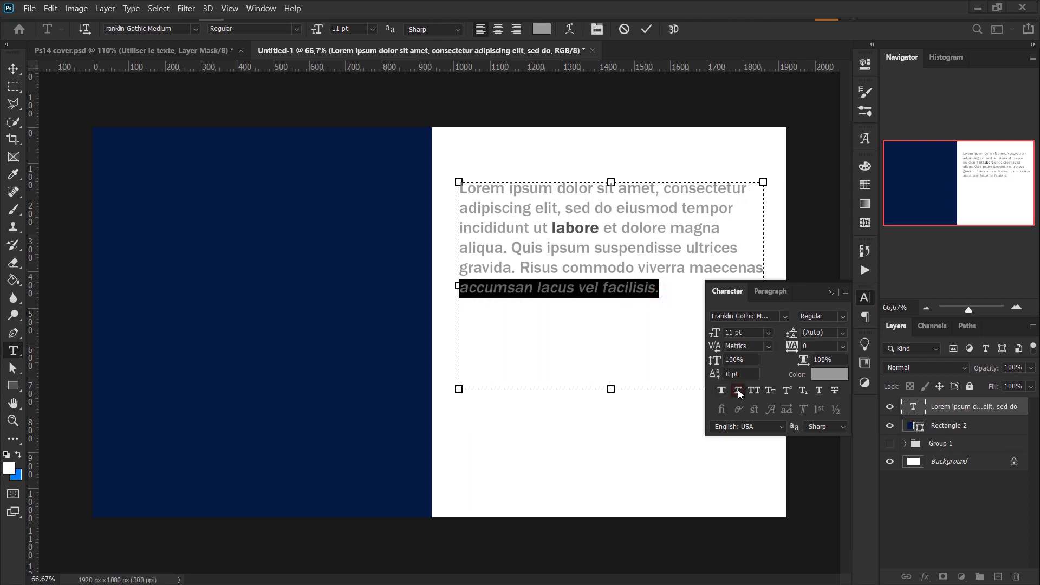
left_click(769, 332)
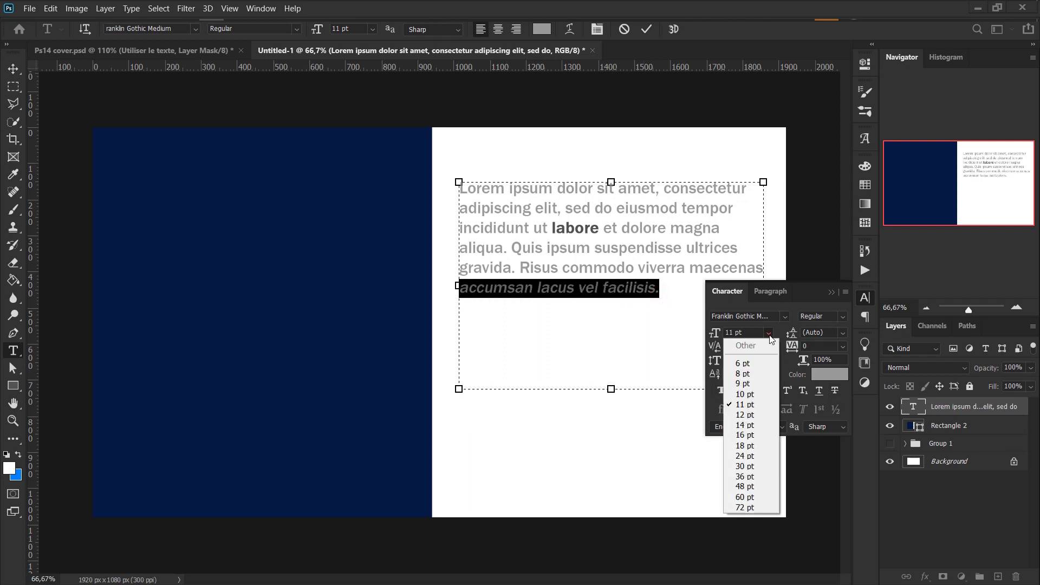
left_click(756, 384)
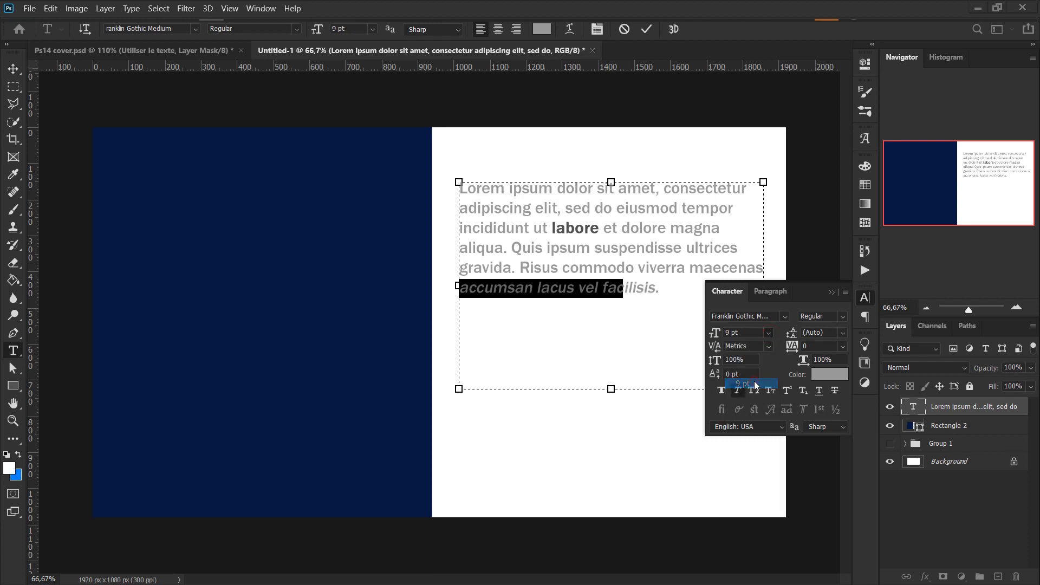
left_click(922, 413)
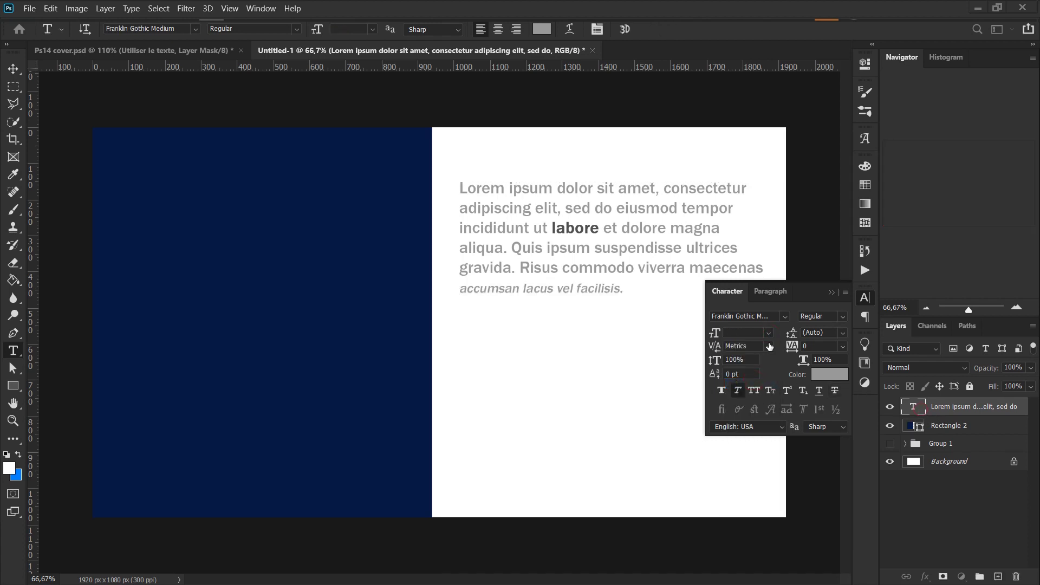
Step: Add a superscript '2' after the word 'tempor'
left_click(732, 208)
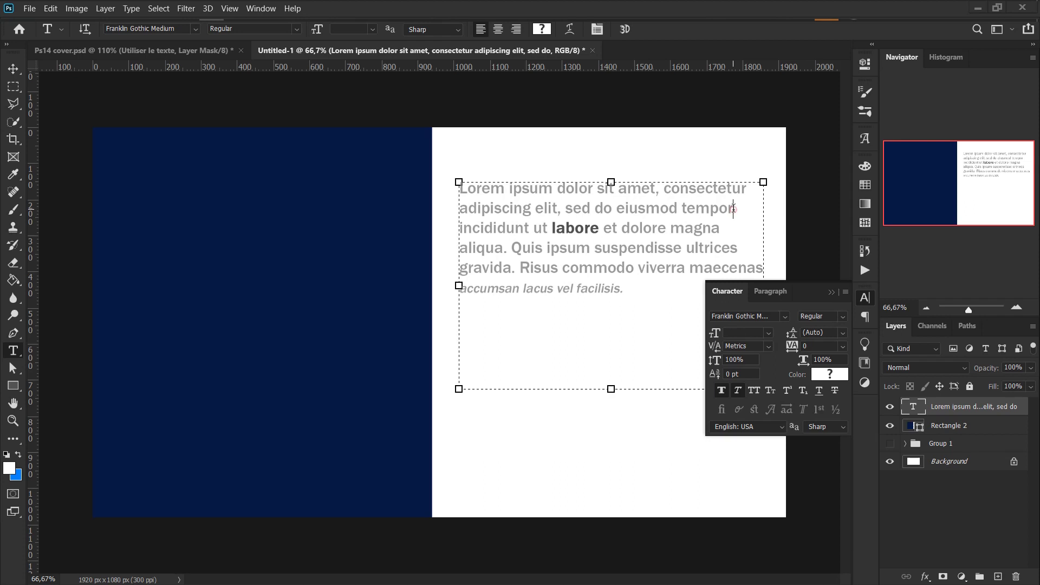
type("2")
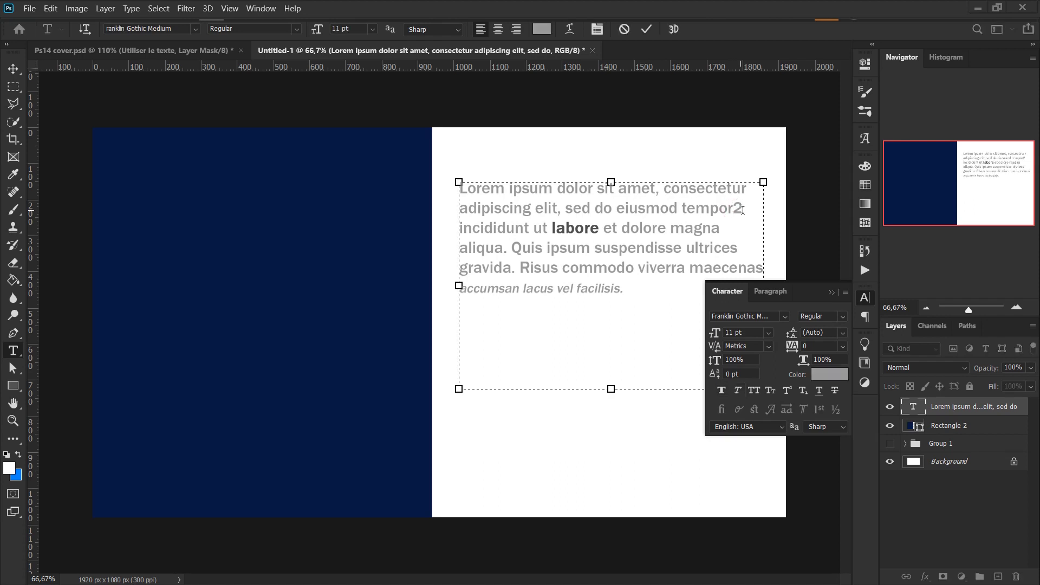
left_click_drag(745, 211, 733, 210)
left_click(789, 391)
left_click(629, 248)
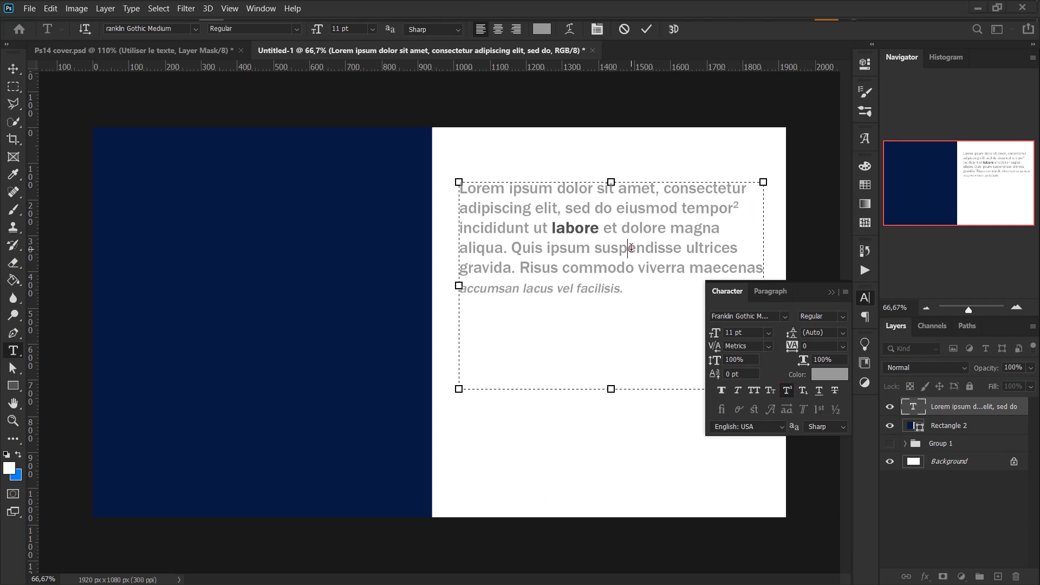
Step: Underline the last line 'accumsan lacus vel facilisis.'
left_click(635, 288)
key("ctrl+shift+Left")
key("ctrl+shift+Left")
key("ctrl+shift+Left")
key("ctrl+shift+Left")
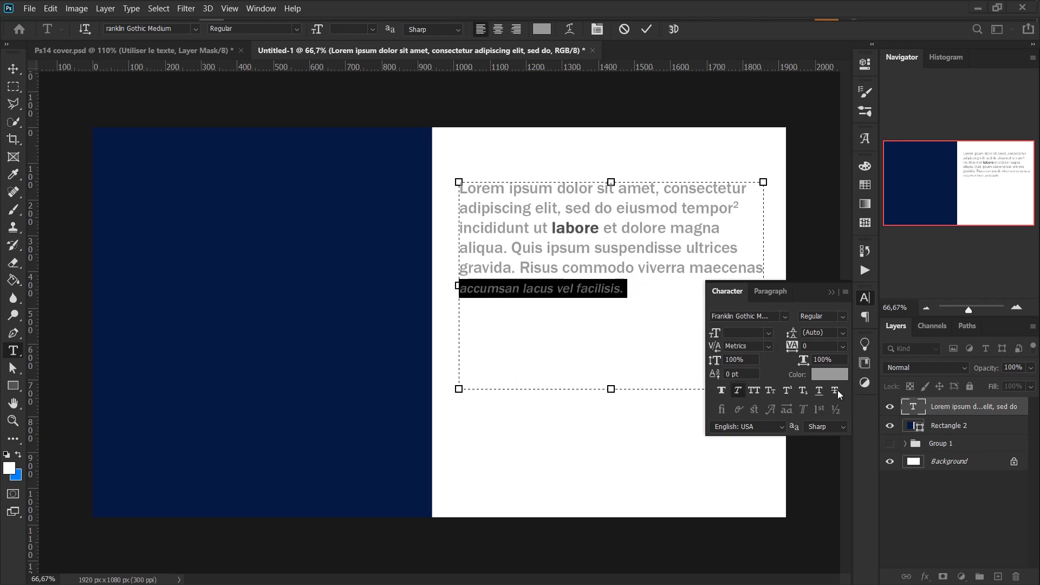
left_click(819, 393)
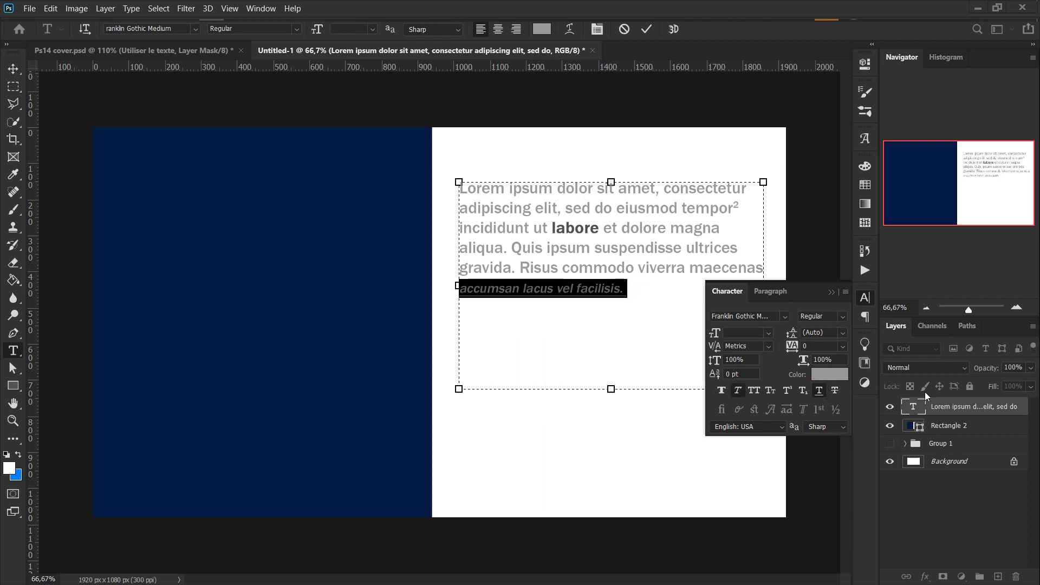
left_click(911, 415)
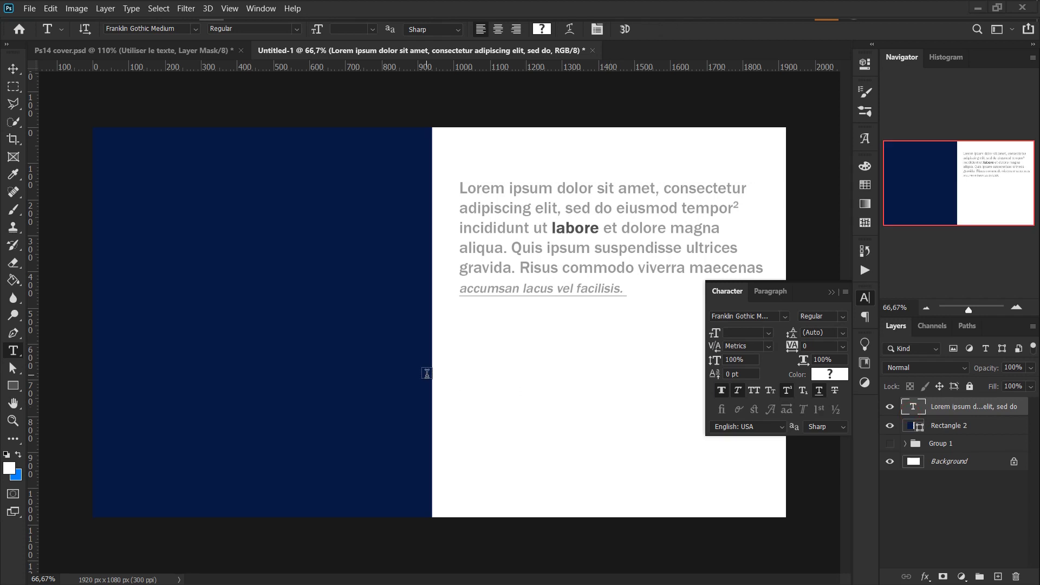
Step: Create a new text layer on the navy half reading 'Ceci est un exemple'
left_click(138, 214)
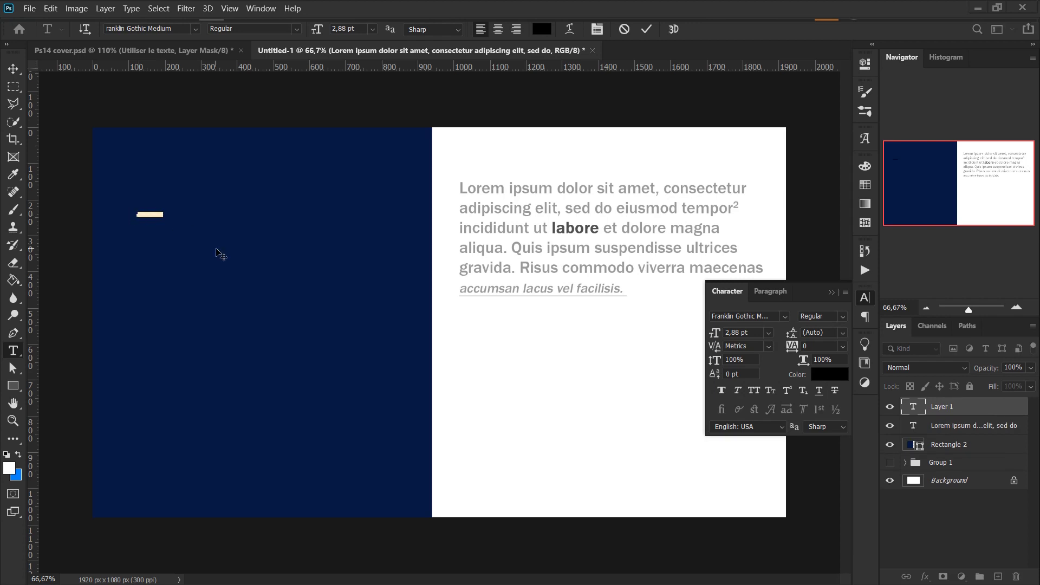
key("BackSpace")
left_click(913, 407)
double_click(914, 407)
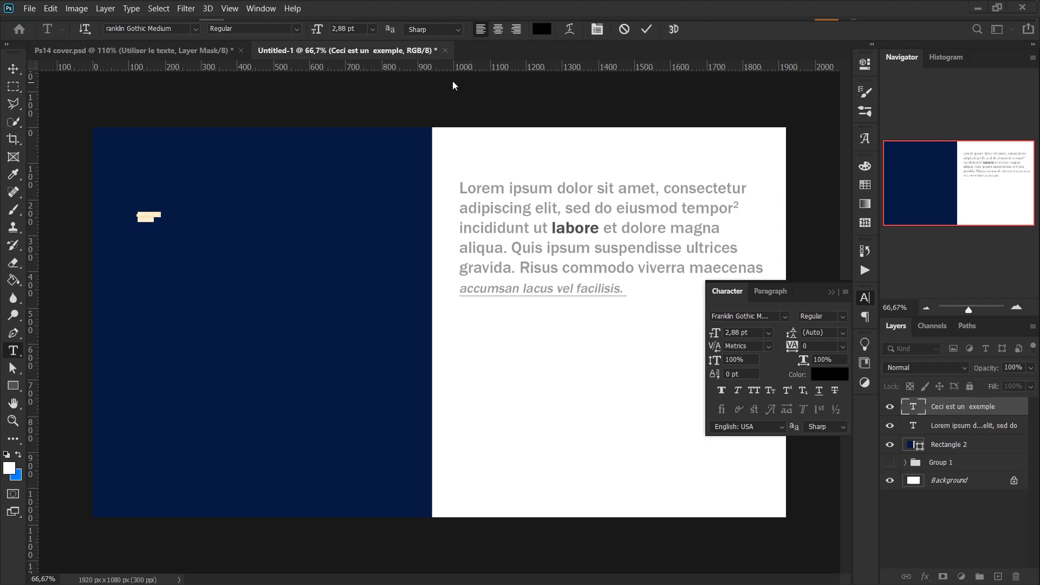
Step: Size the headline to 30 pt after trying 18 pt and 48 pt
left_click(372, 32)
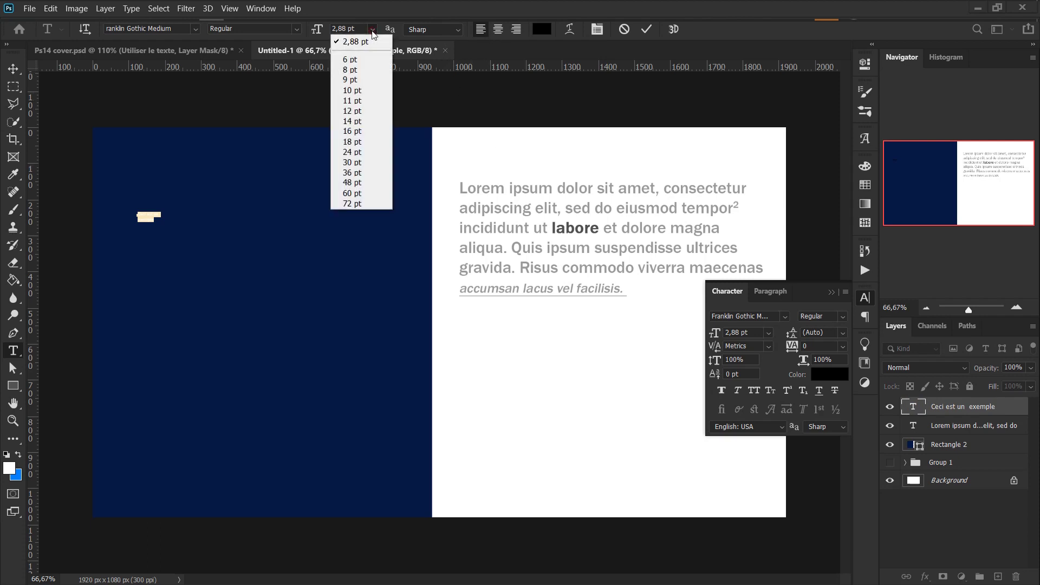
left_click(381, 142)
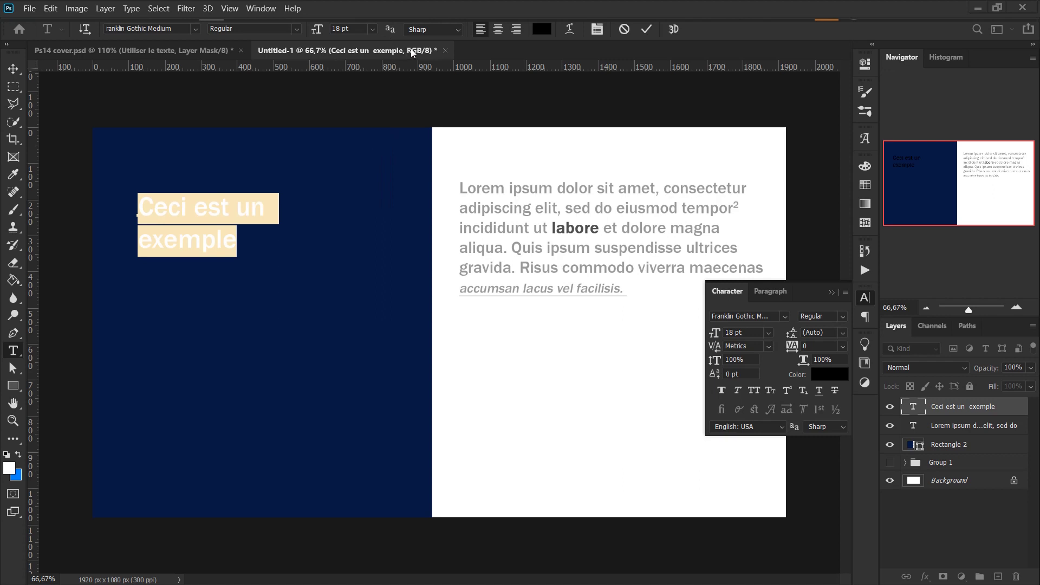
left_click(373, 29)
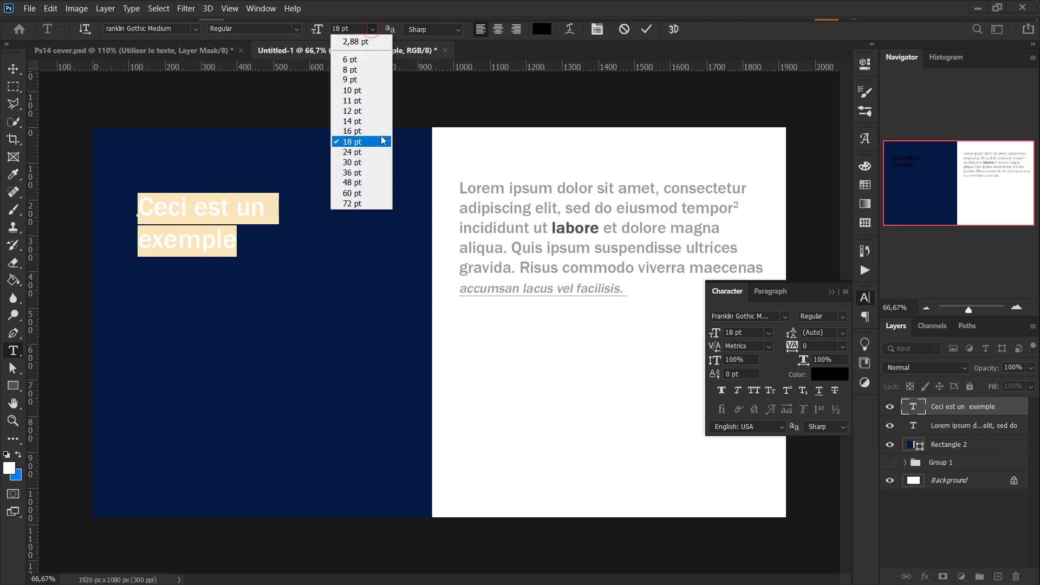
left_click(382, 183)
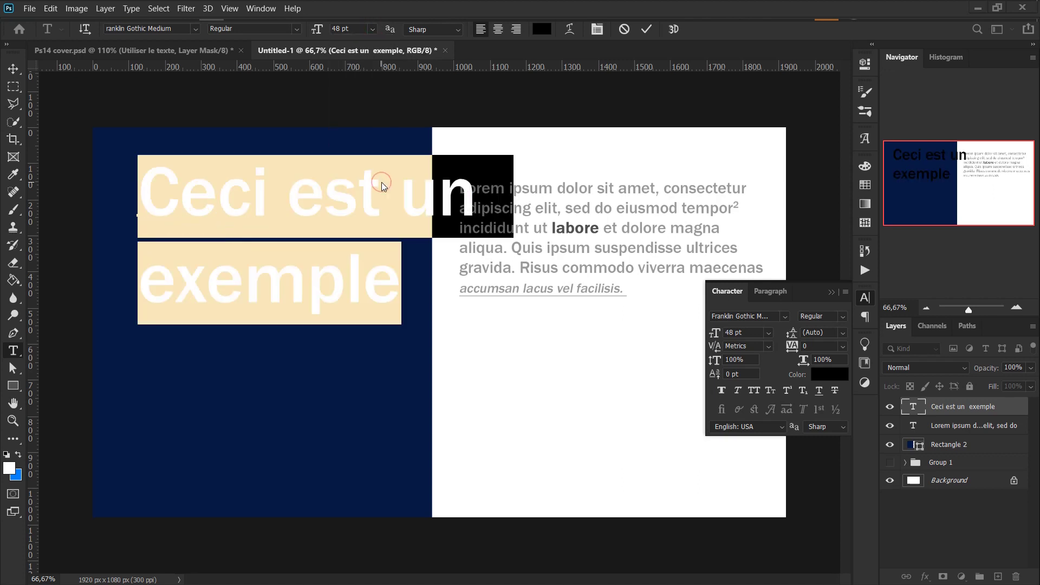
left_click(373, 30)
left_click(375, 163)
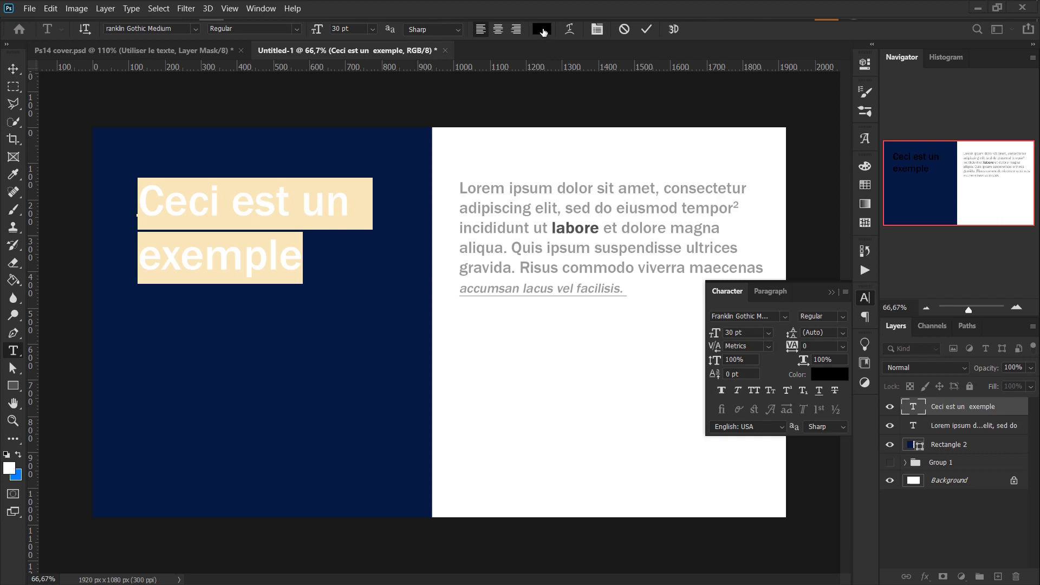
Step: Colour the headline text bright blue at a hue of about 200°
left_click(543, 30)
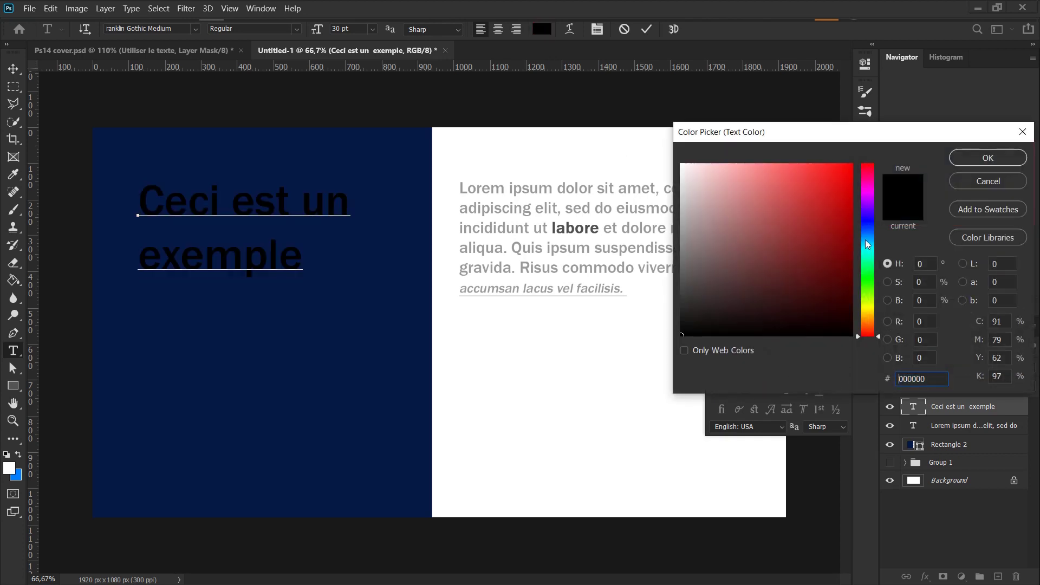
left_click(868, 240)
left_click(846, 164)
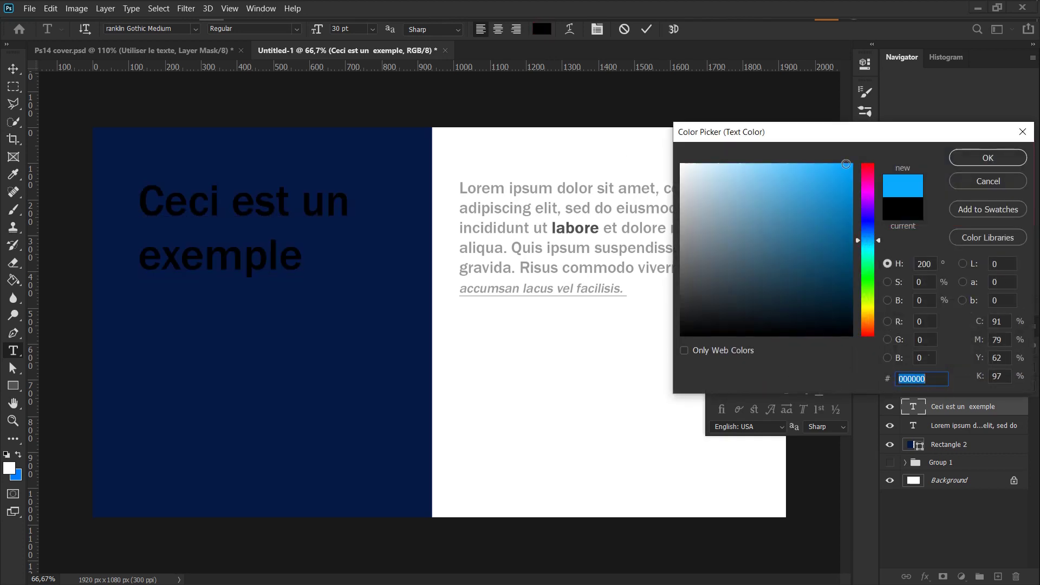
left_click(1012, 156)
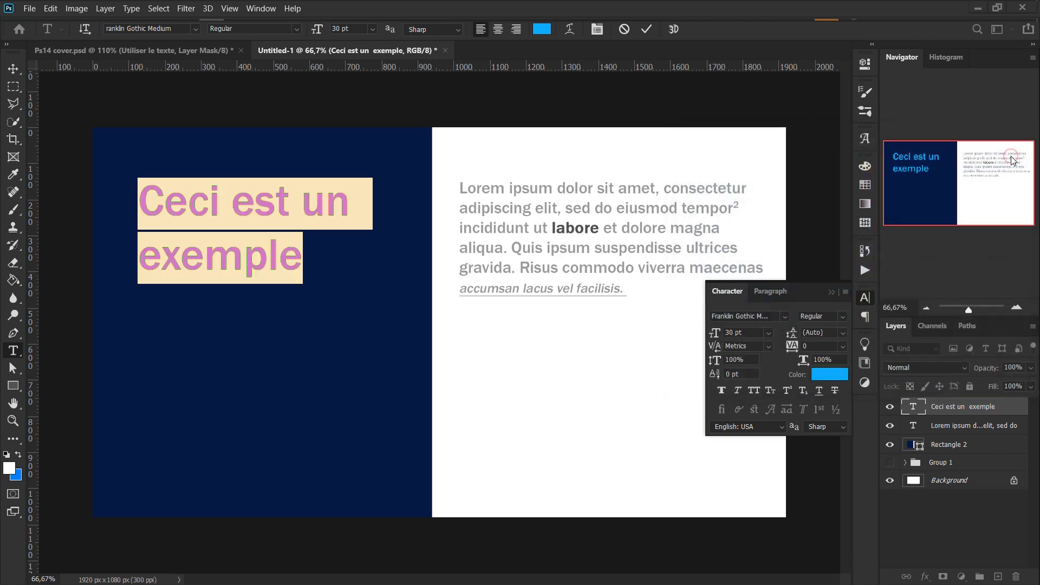
Step: Set the word 'exemple' in All Caps
left_click(252, 260)
double_click(252, 261)
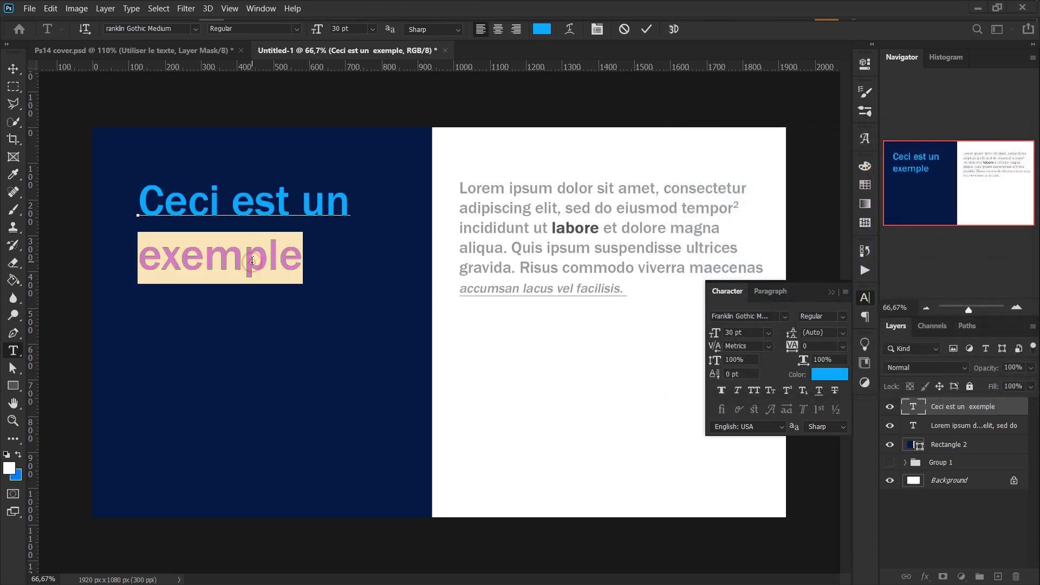
left_click(755, 391)
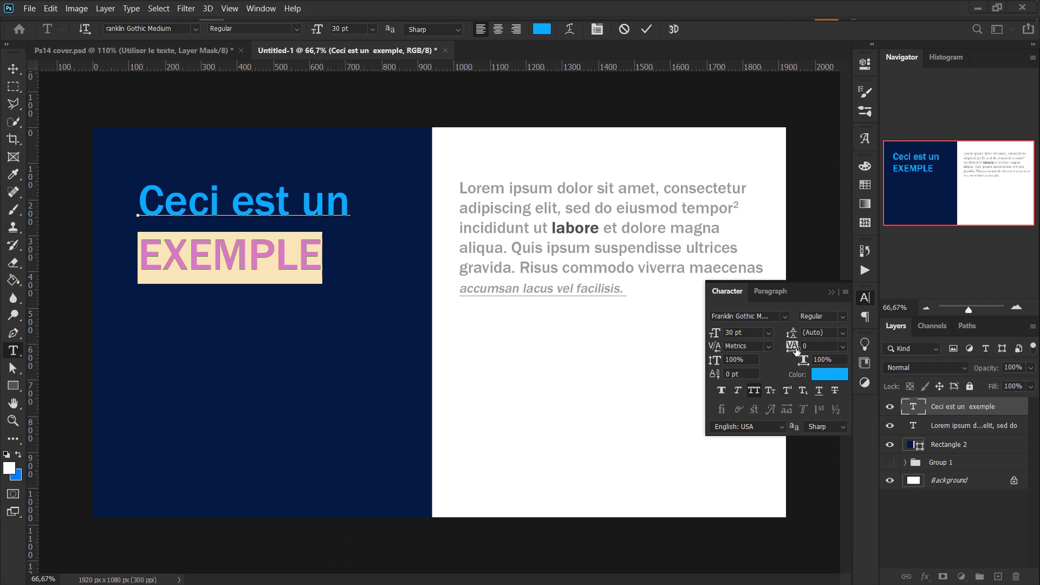
Step: Widen the headline tracking and set both headline lines in All Caps
left_click_drag(795, 349, 802, 352)
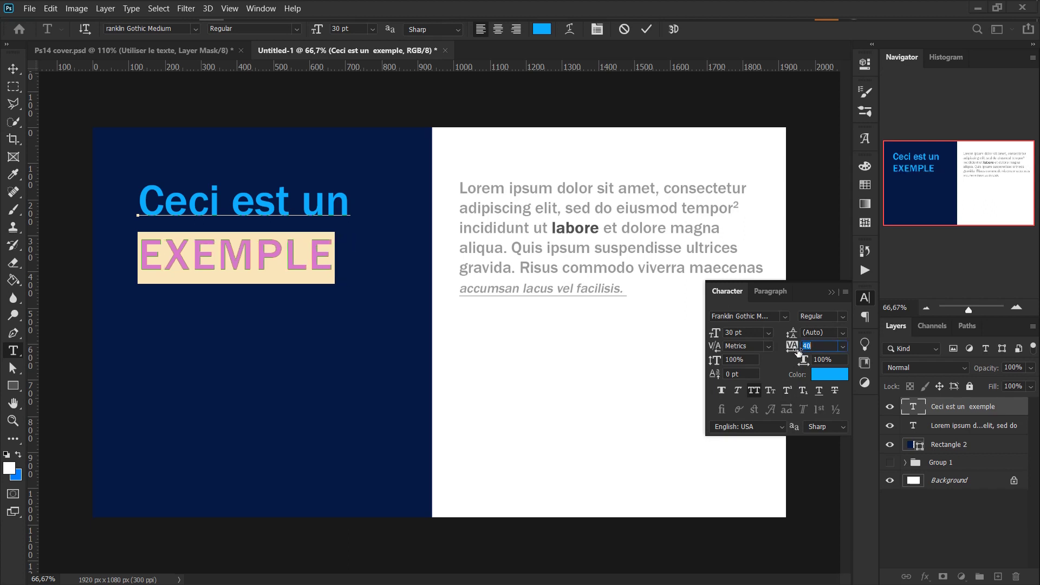
double_click(914, 410)
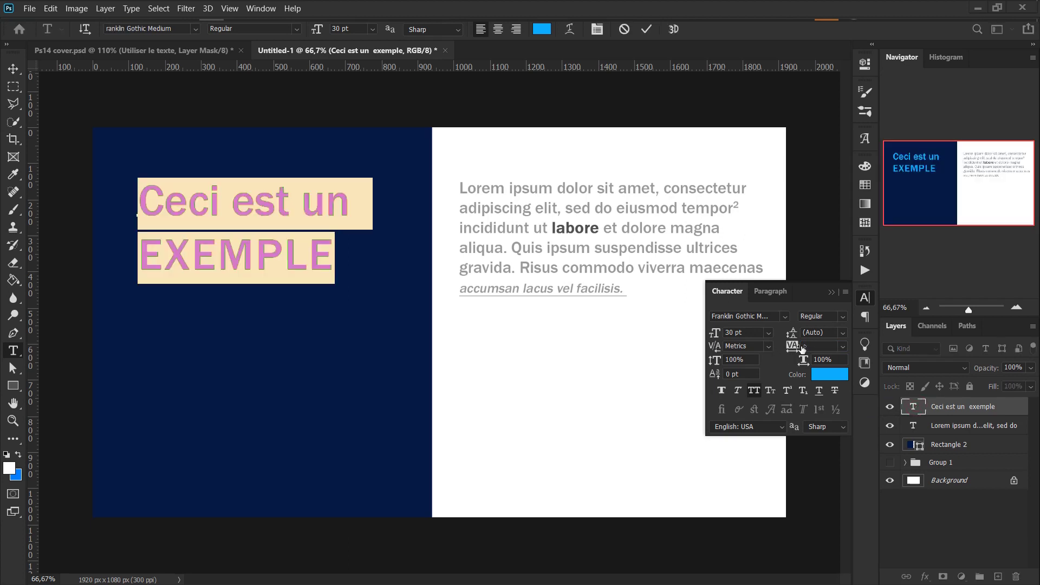
left_click(755, 389)
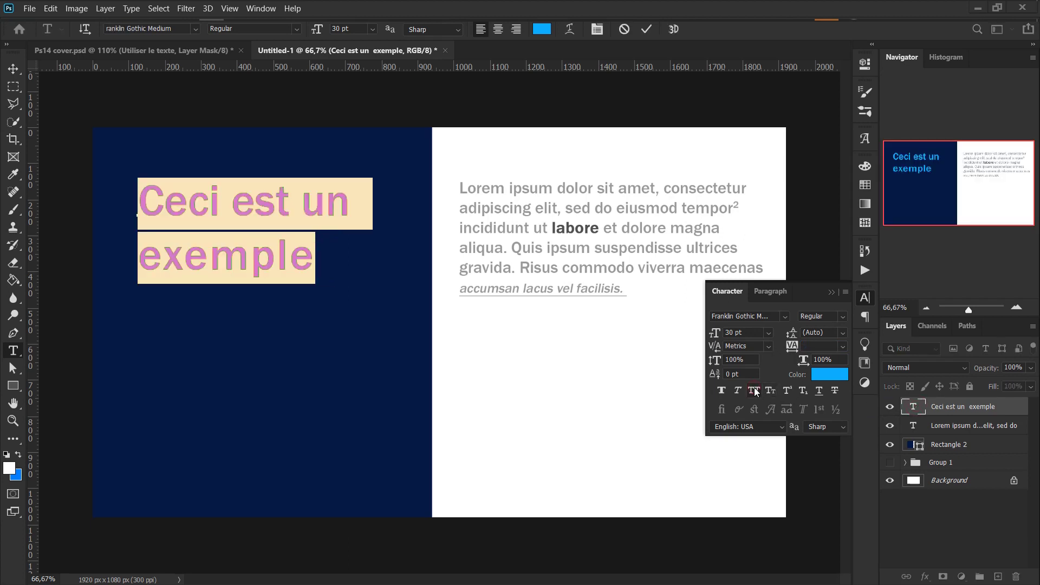
left_click(755, 389)
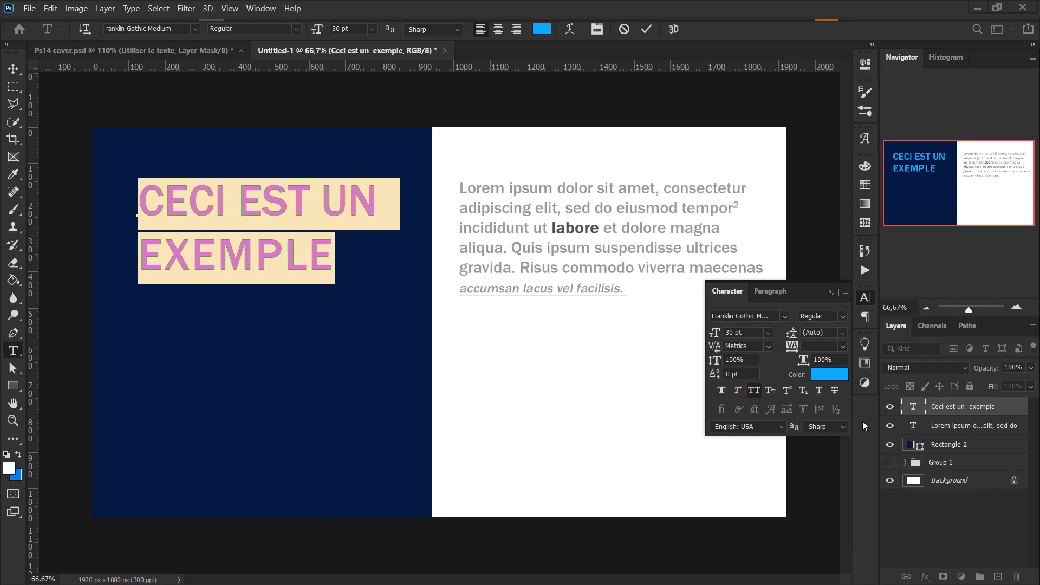
left_click(919, 411)
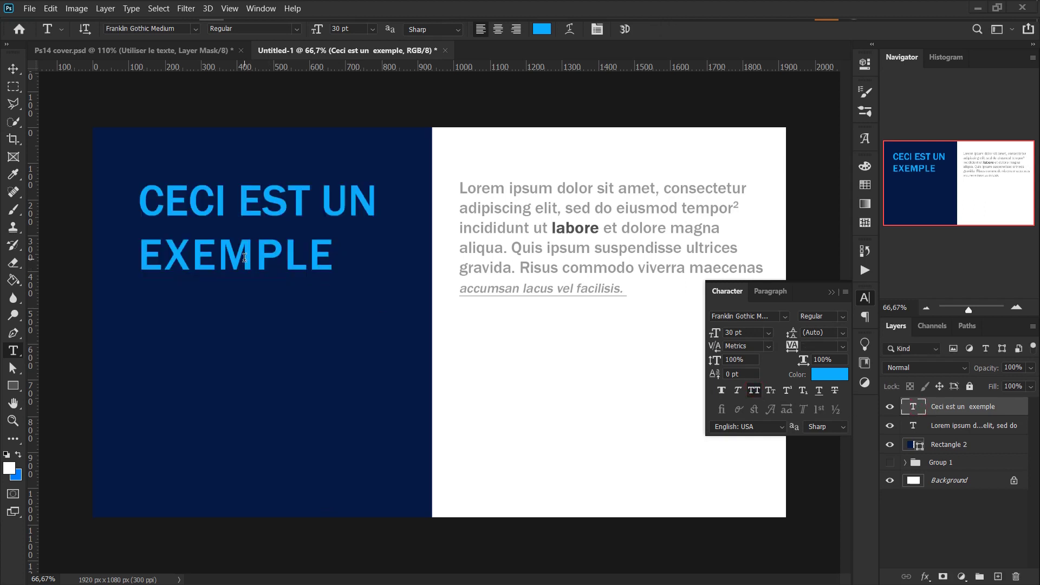
Step: Enlarge the word 'EXEMPLE' to 36 pt
double_click(244, 259)
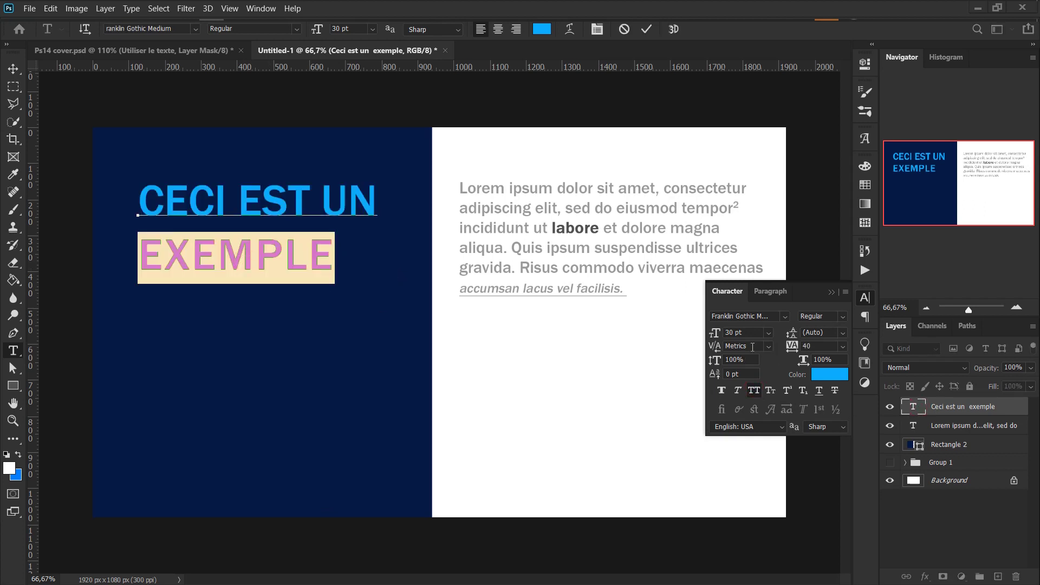
left_click(769, 333)
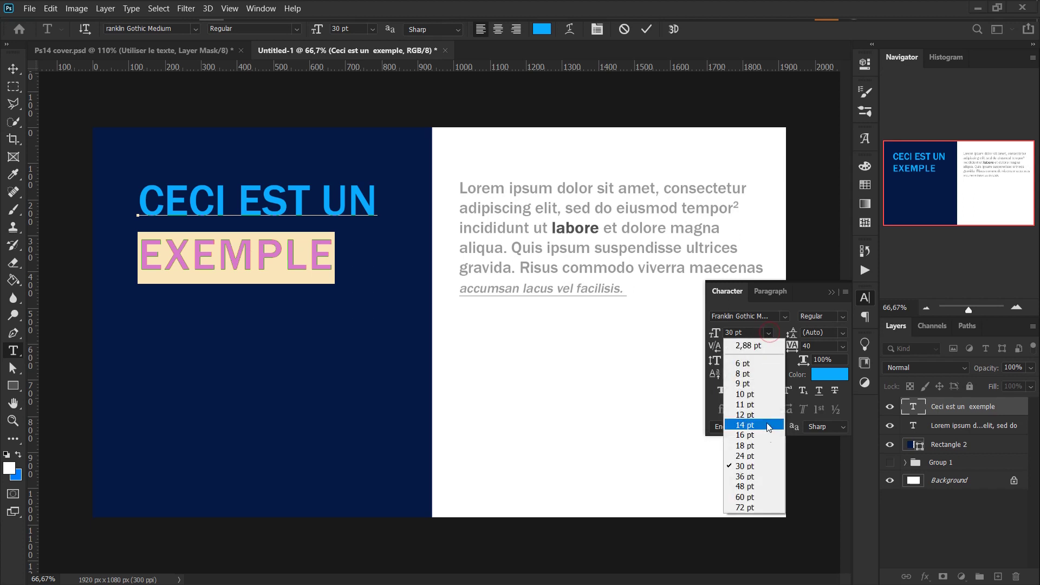
left_click(769, 479)
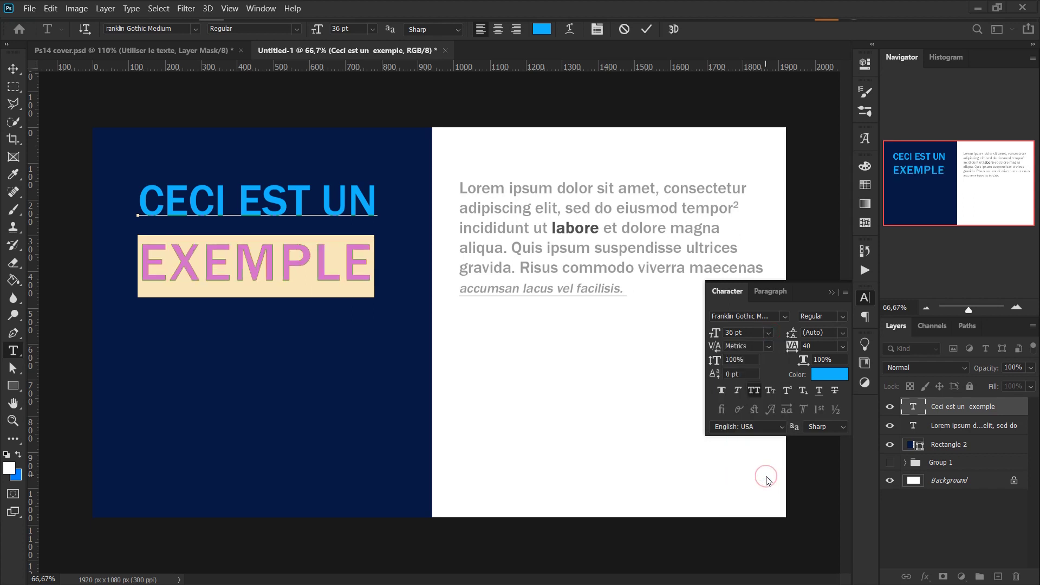
left_click(919, 412)
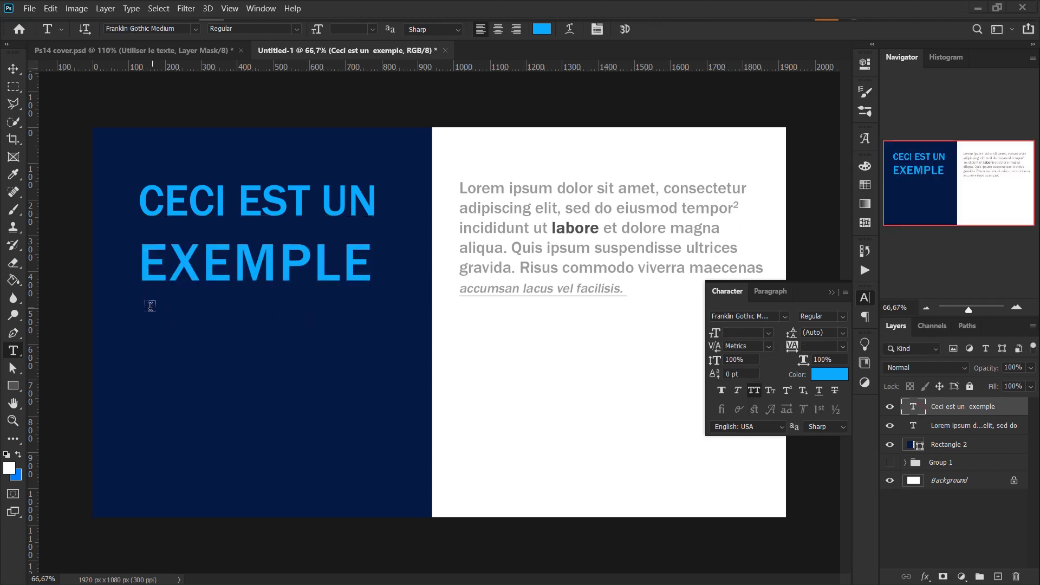
Step: Add a paragraph text box below the headline with the subtitle 'D'utilisation de calques de texte dans Adobe photoshop'
left_click_drag(143, 319, 373, 424)
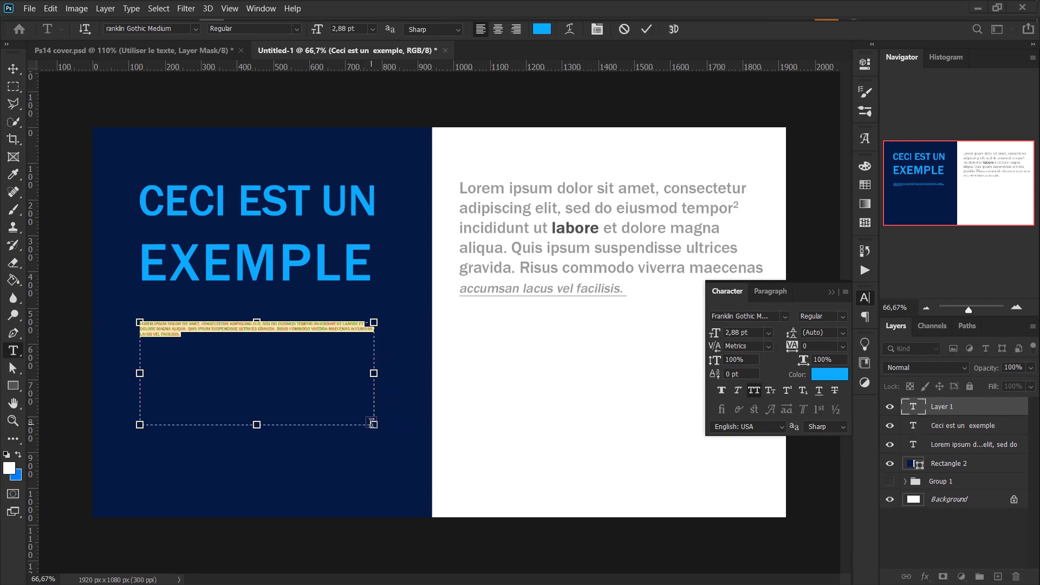
type("Lorem ipsum dolor")
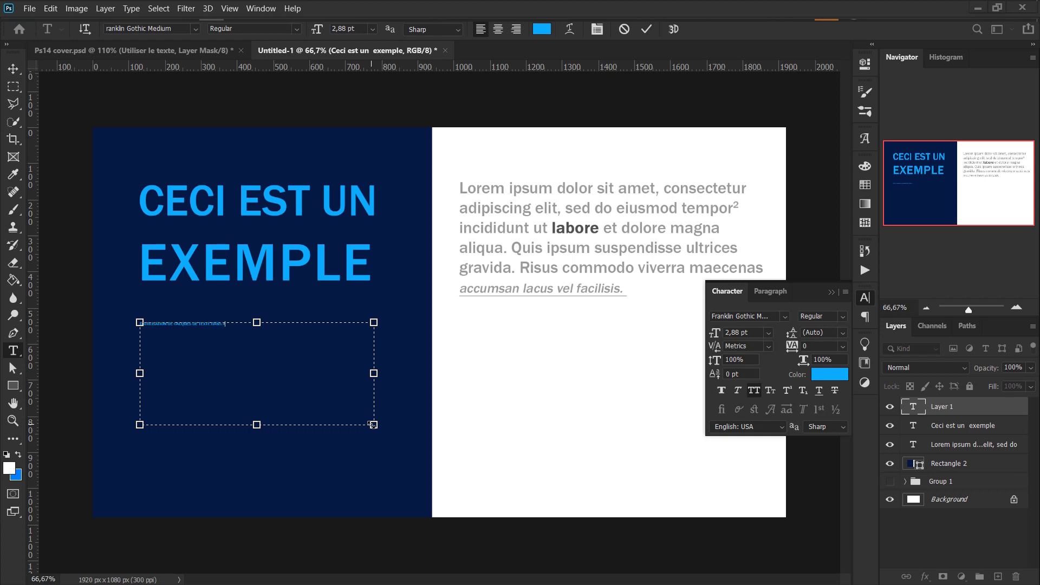
type("be Photoshop")
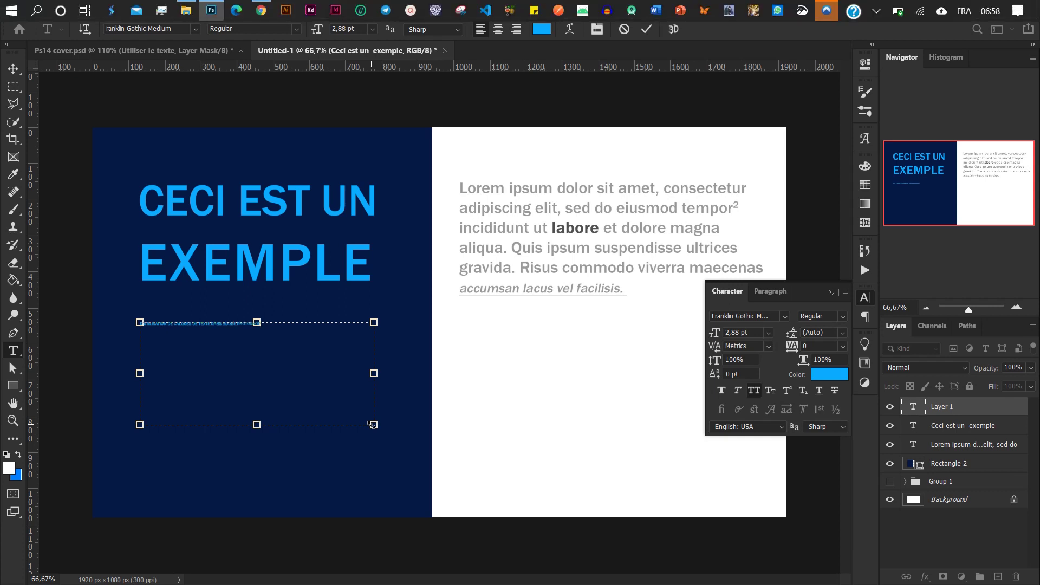
left_click(922, 404)
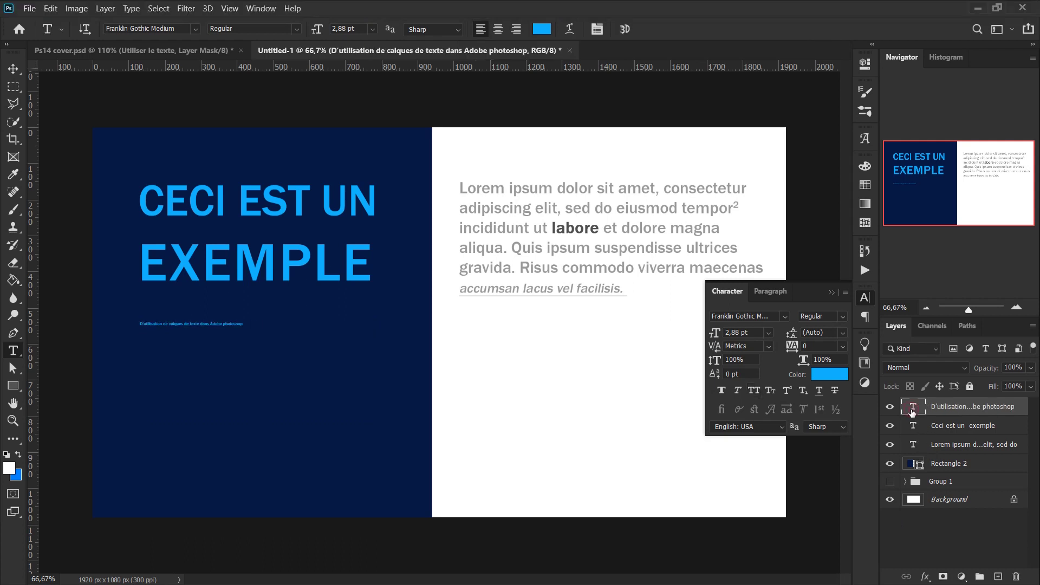
Step: Make the subtitle text white at 14 pt
double_click(913, 408)
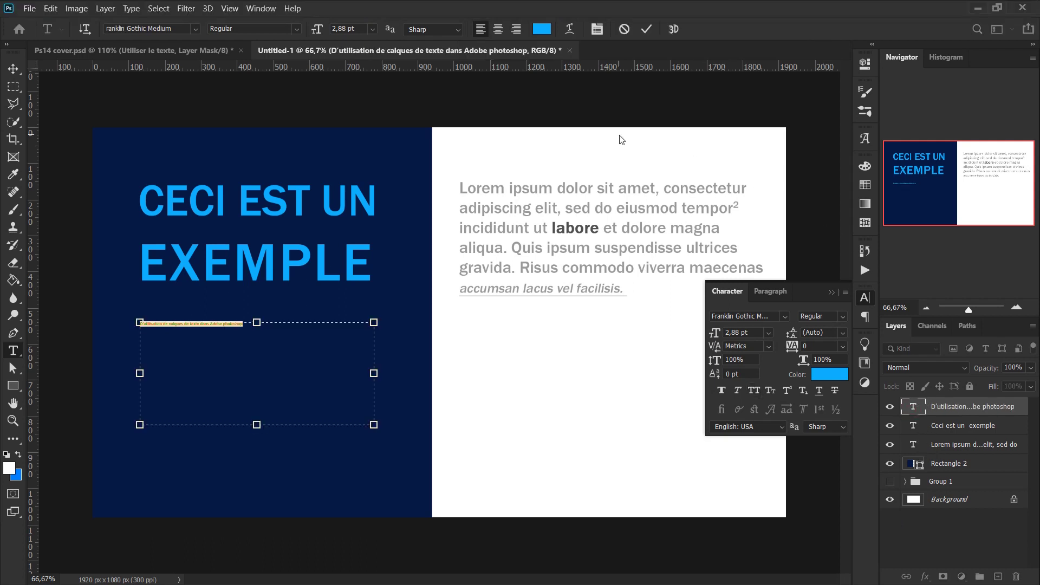
left_click(544, 34)
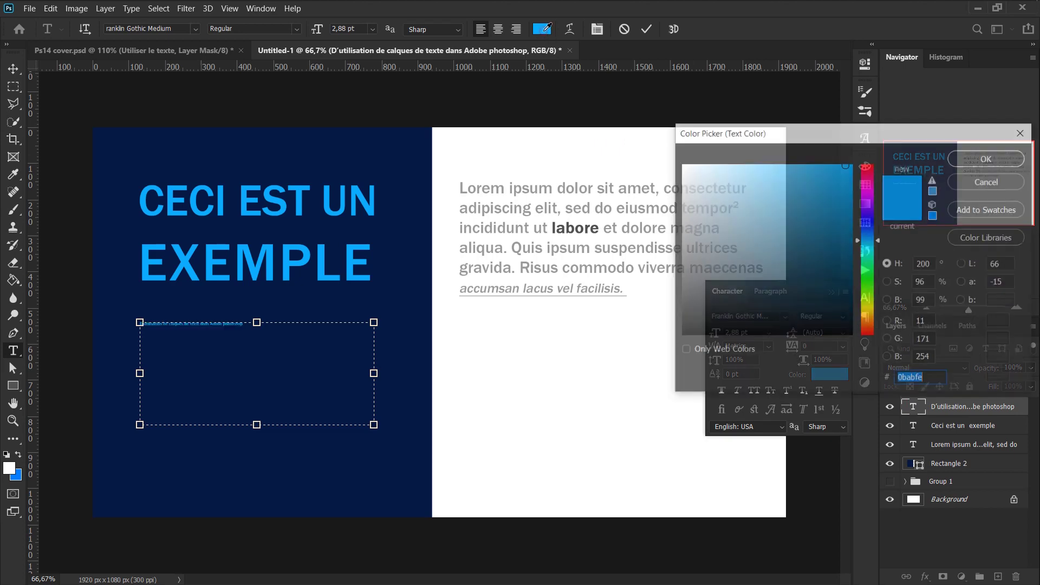
left_click(689, 170)
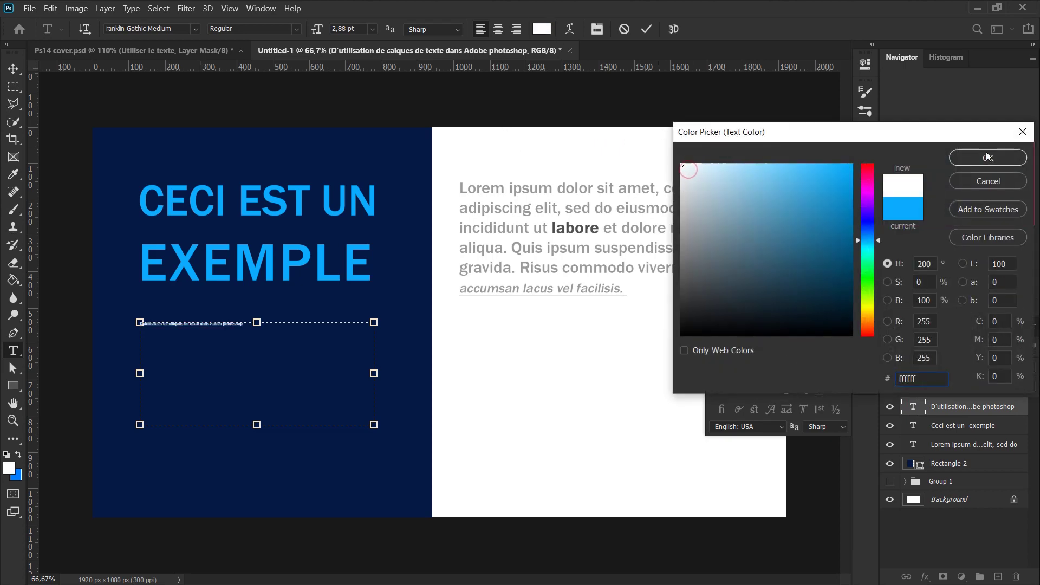
left_click(1014, 160)
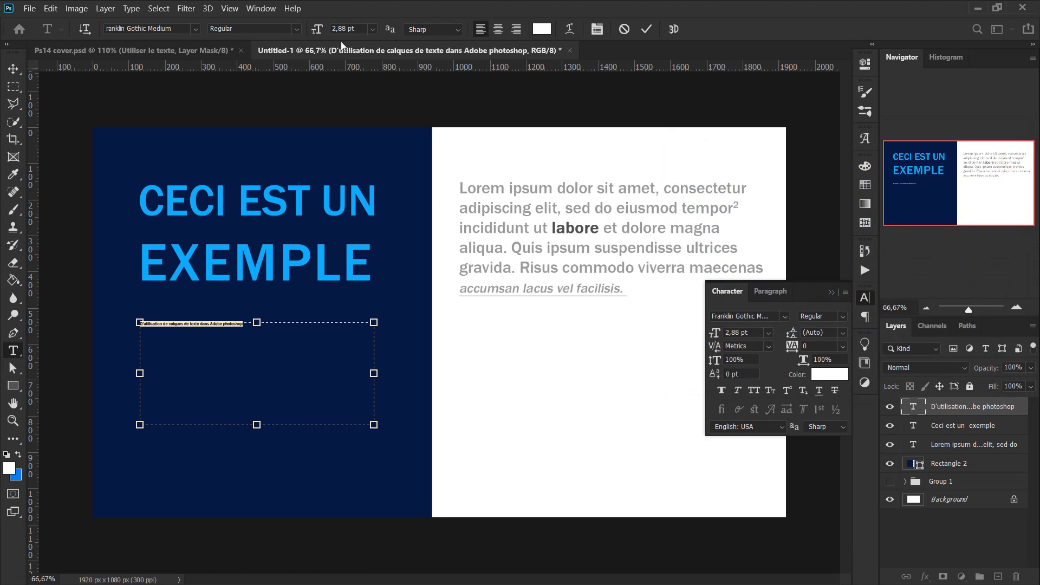
left_click(372, 29)
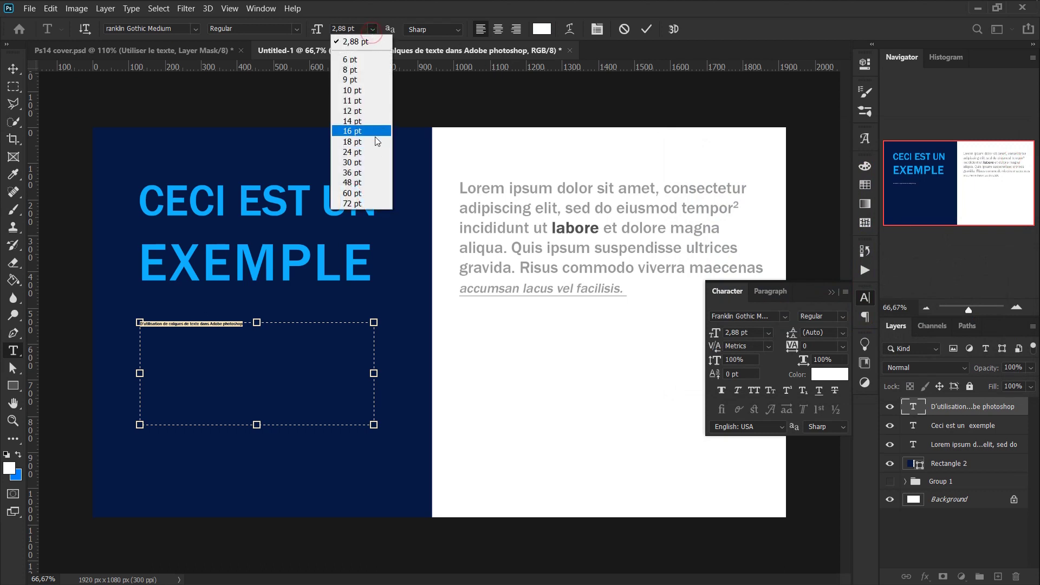
left_click(368, 121)
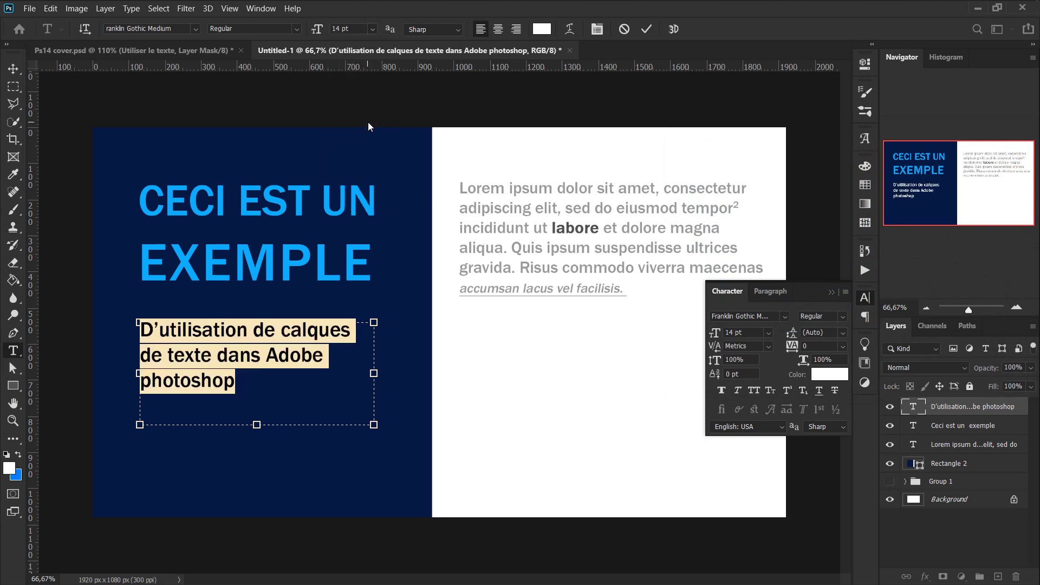
left_click(921, 407)
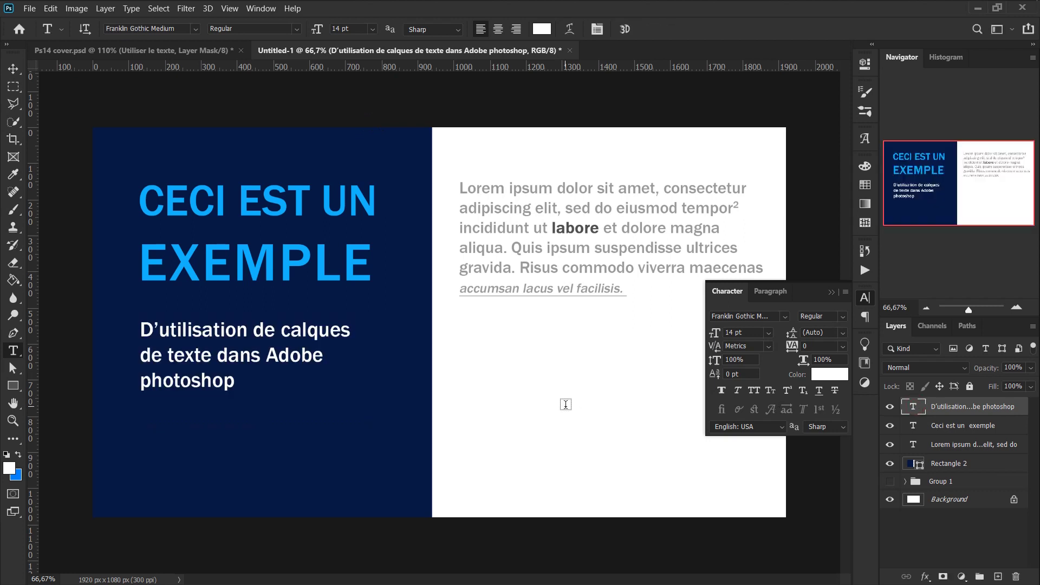
Step: Nudge the subtitle up under the headline and collapse the Character panel
key("v")
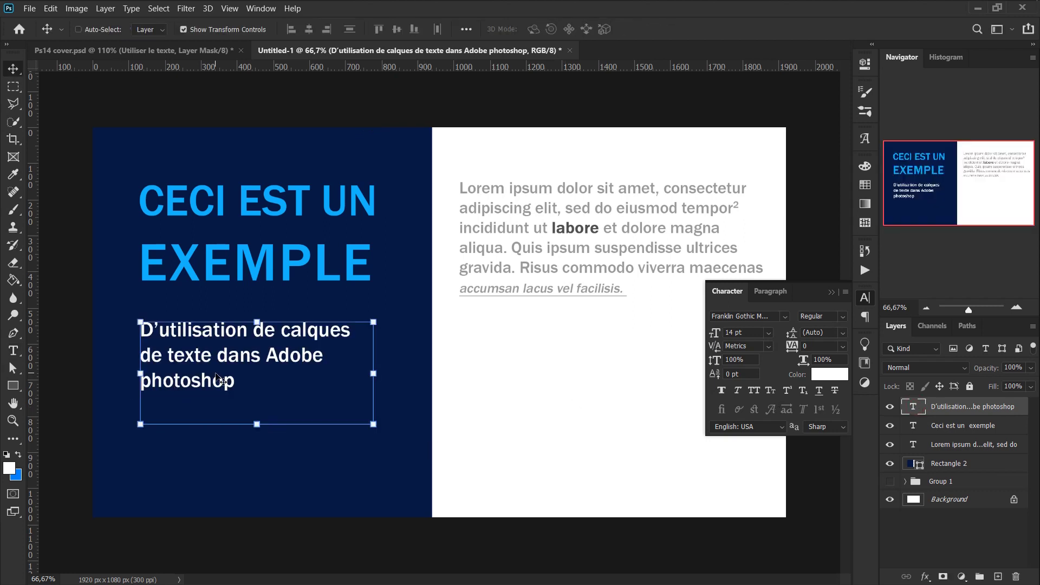
left_click_drag(230, 384, 228, 373)
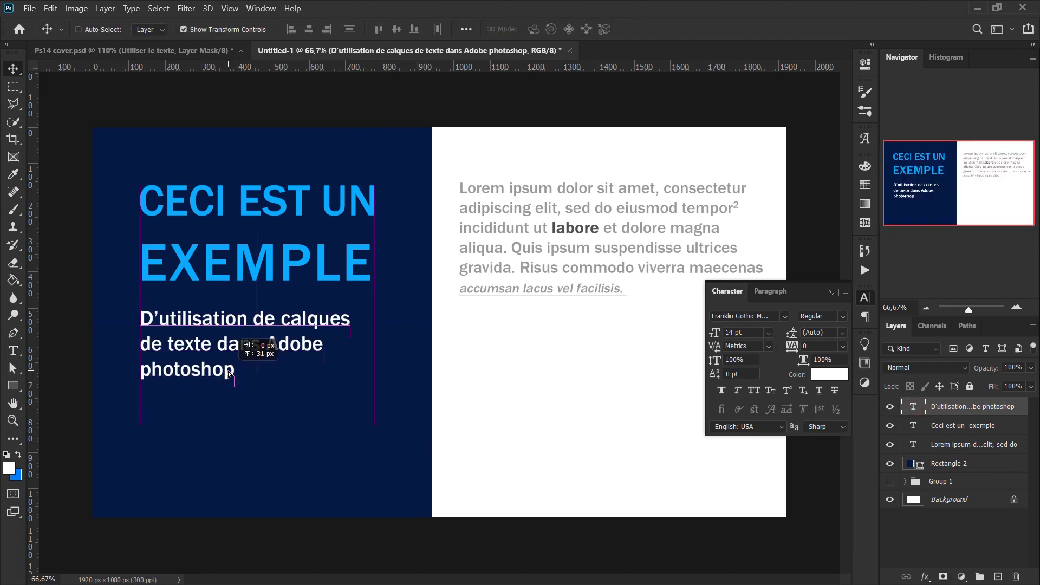
left_click(865, 298)
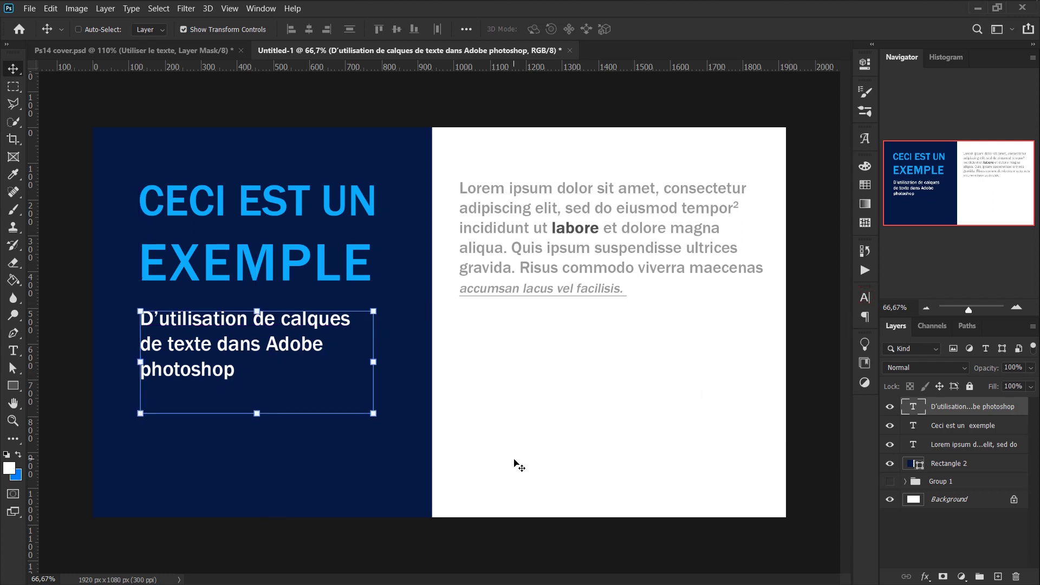
Step: Draw a wide bright blue rectangle near the page's bottom right
key("u")
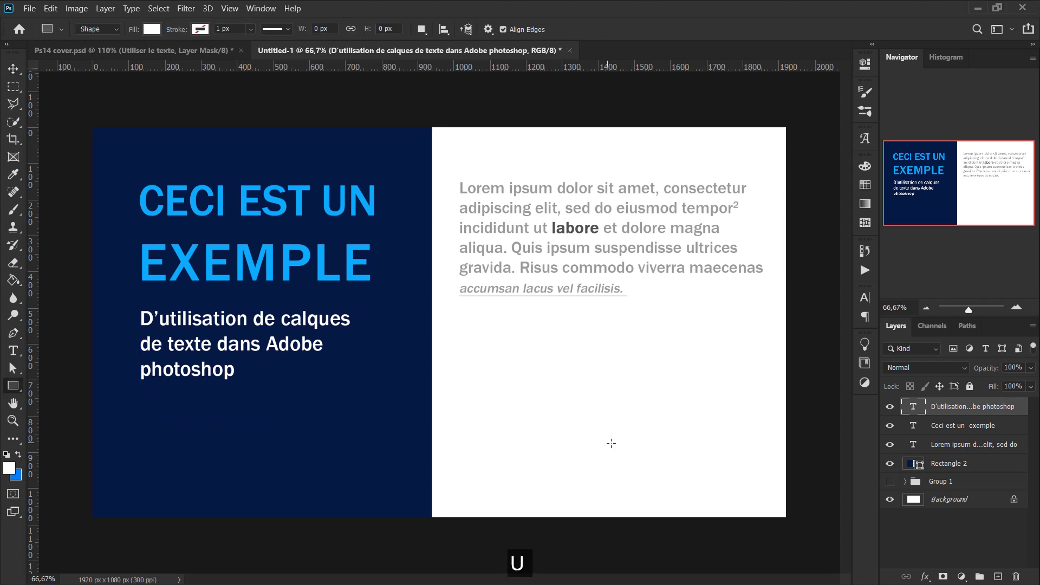
mouse_move(536, 440)
left_mouse_down()
mouse_move(791, 466)
mouse_move(791, 491)
left_mouse_up()
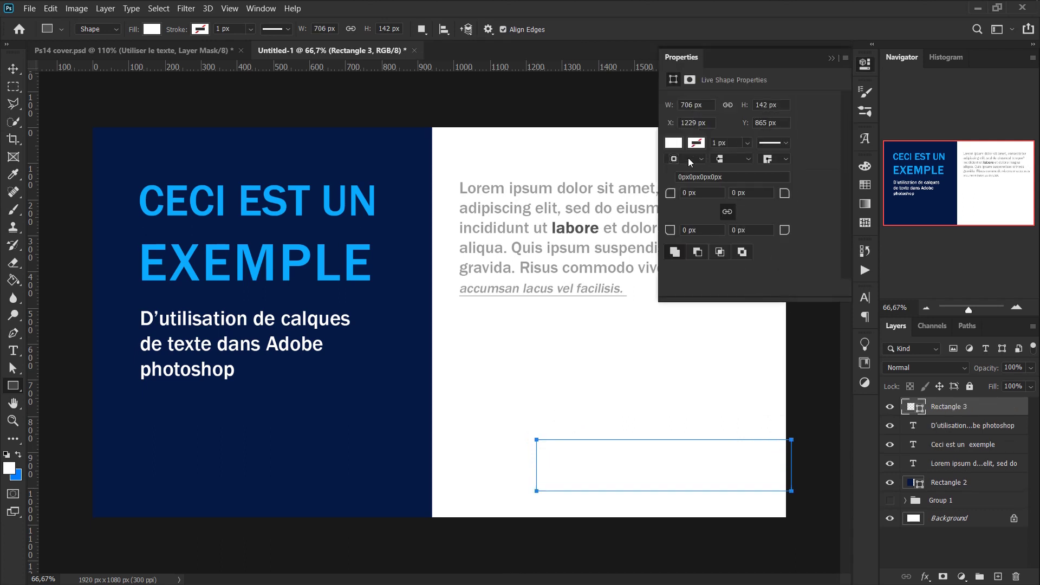
left_click(675, 144)
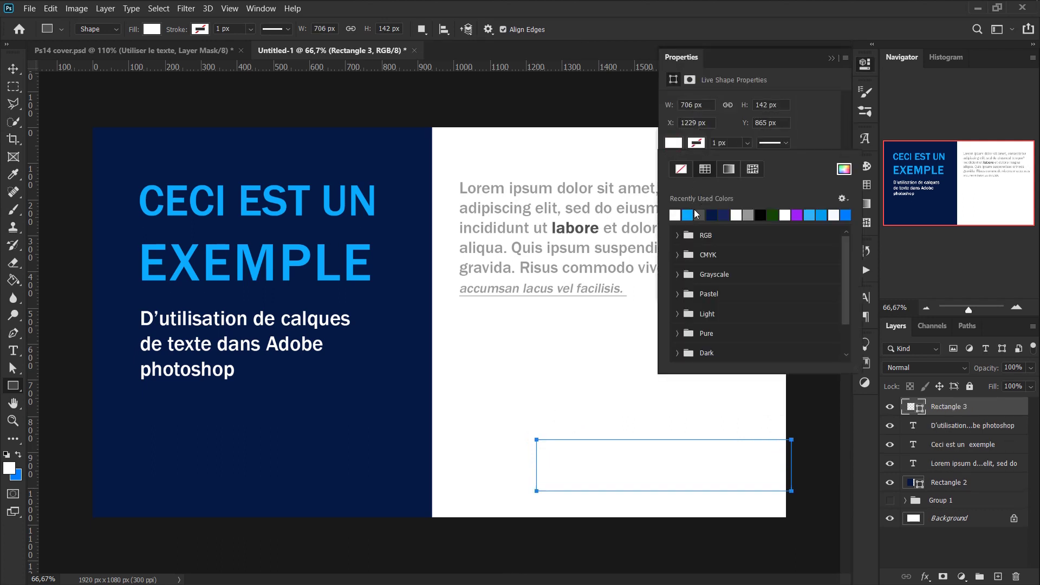
left_click(689, 215)
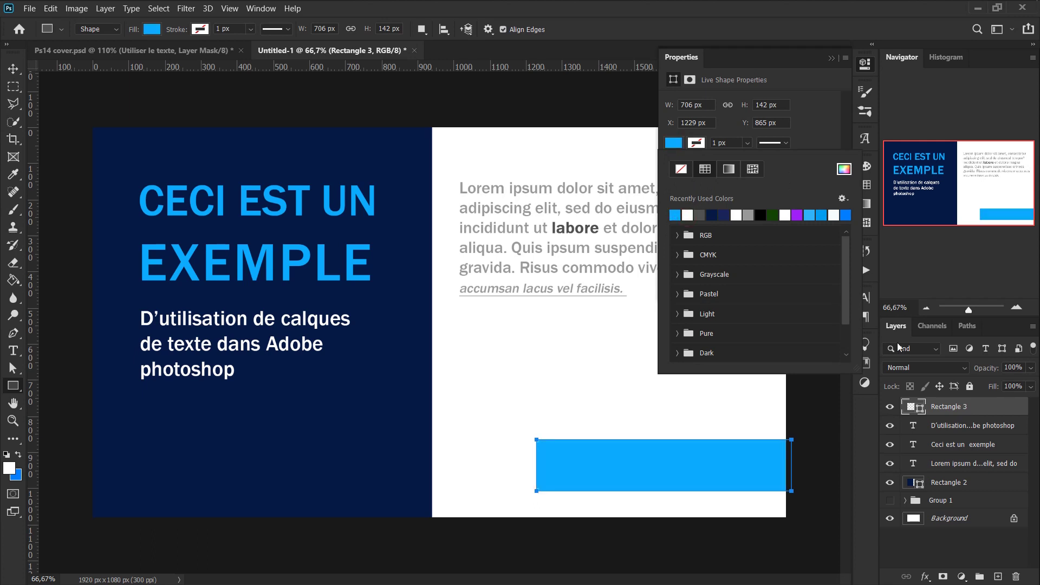
Step: Add the text 'Photoshop Coffee #14' centred inside the blue rectangle
key("Escape")
key("t")
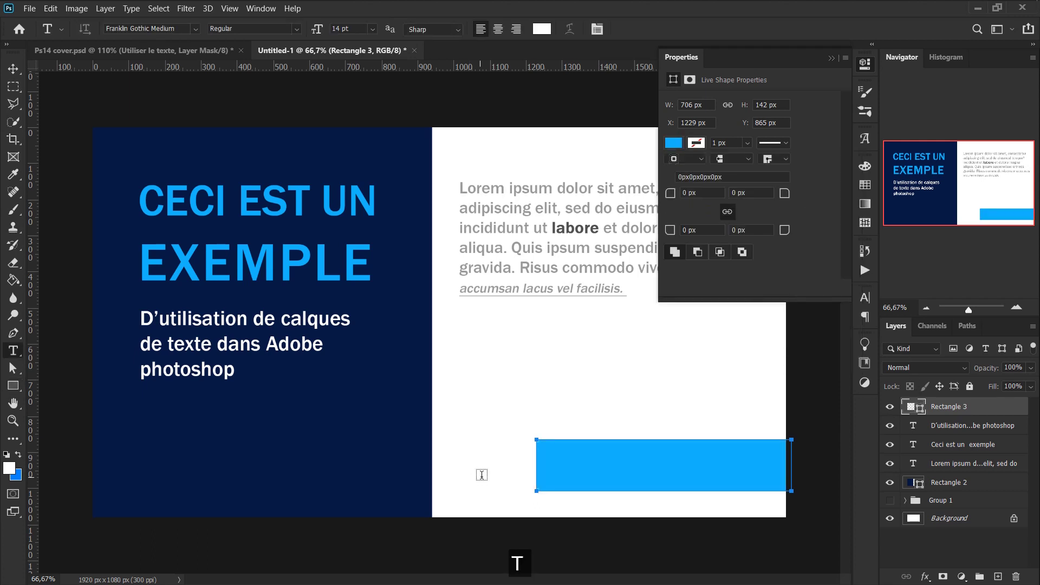
left_click(567, 468)
type("Pho")
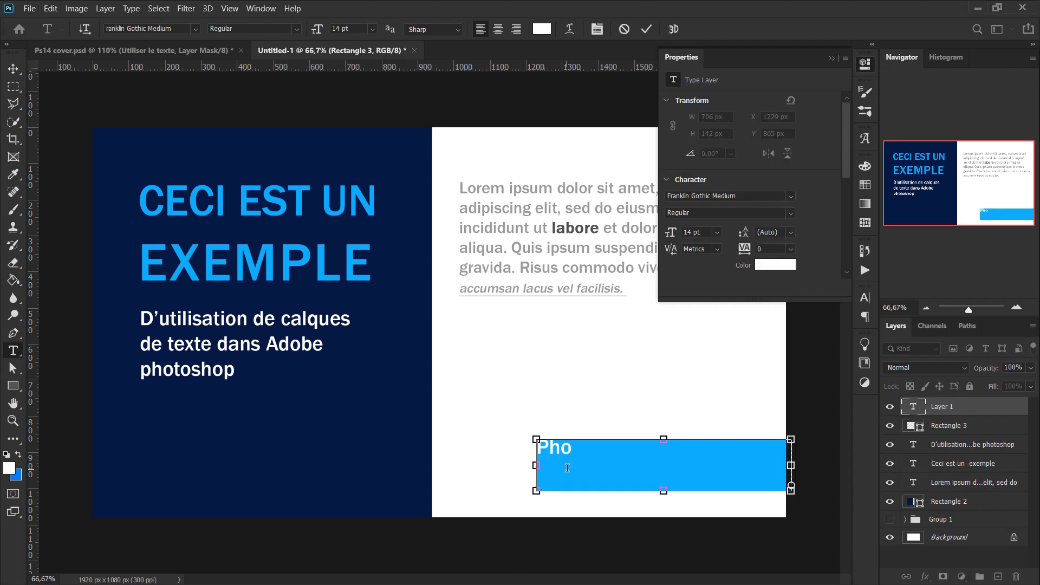
type("t")
type("oshop Co")
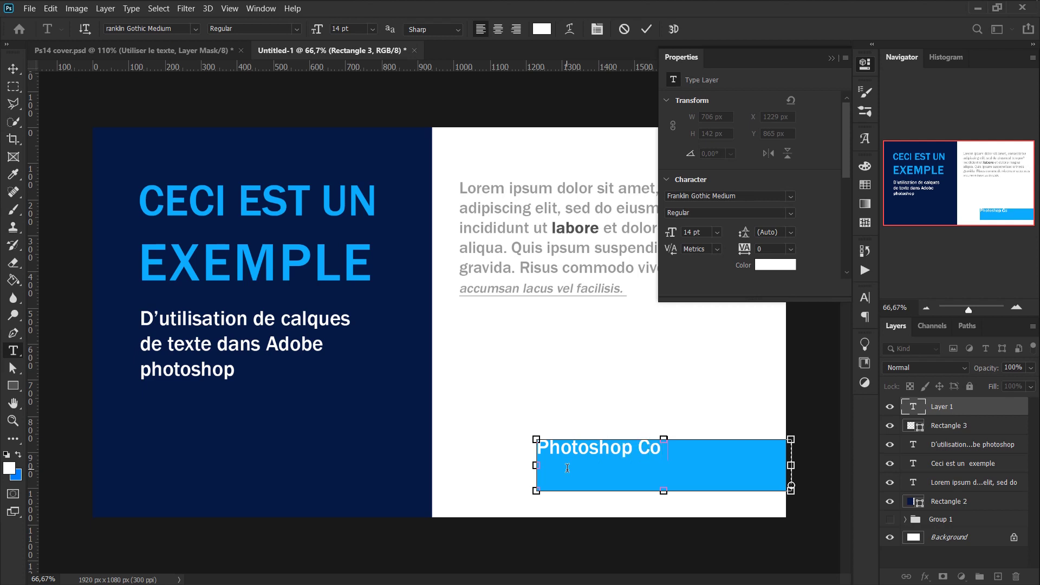
type("ffee ")
type("#14")
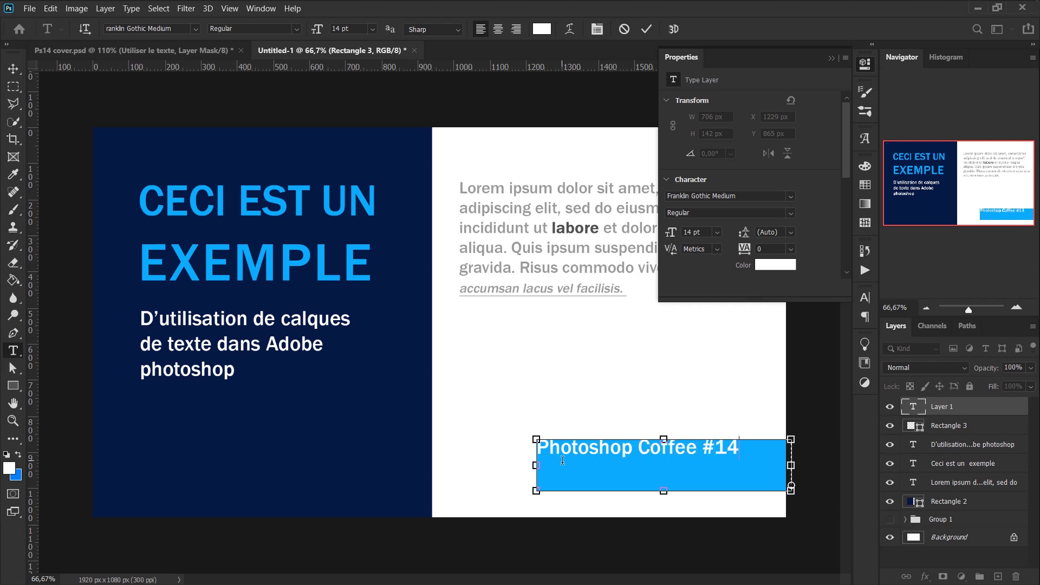
left_click(539, 448)
key("Return")
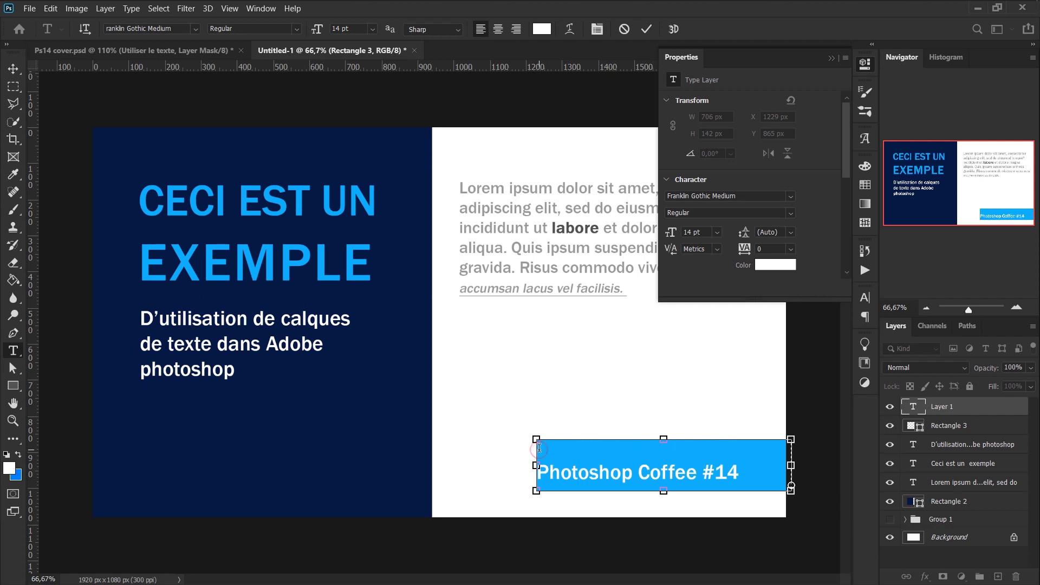
left_click_drag(540, 472, 561, 473)
Step: Shrink the blue banner's height to fit the text
left_click(747, 458)
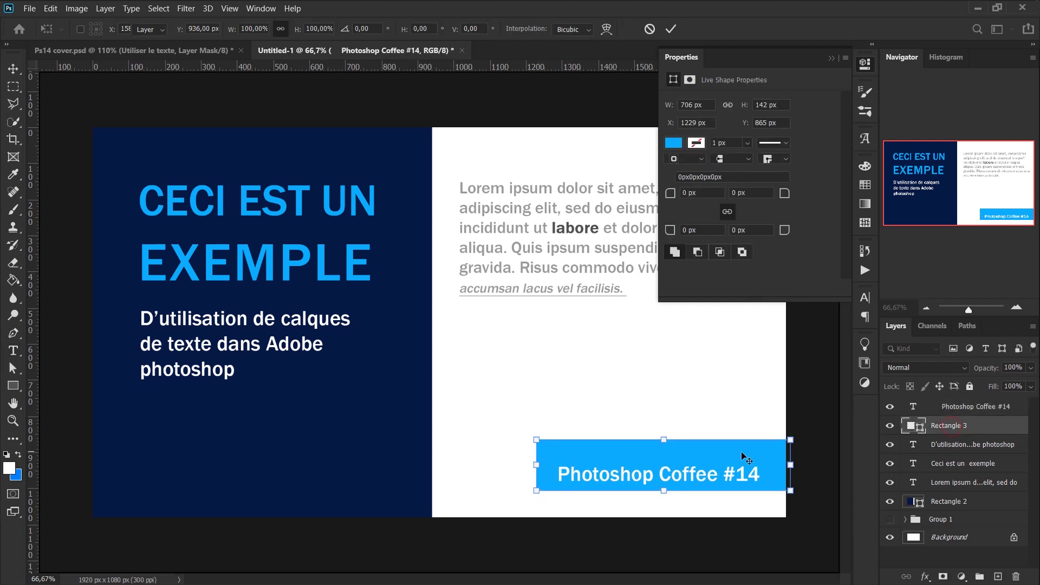
left_click_drag(664, 440, 664, 453)
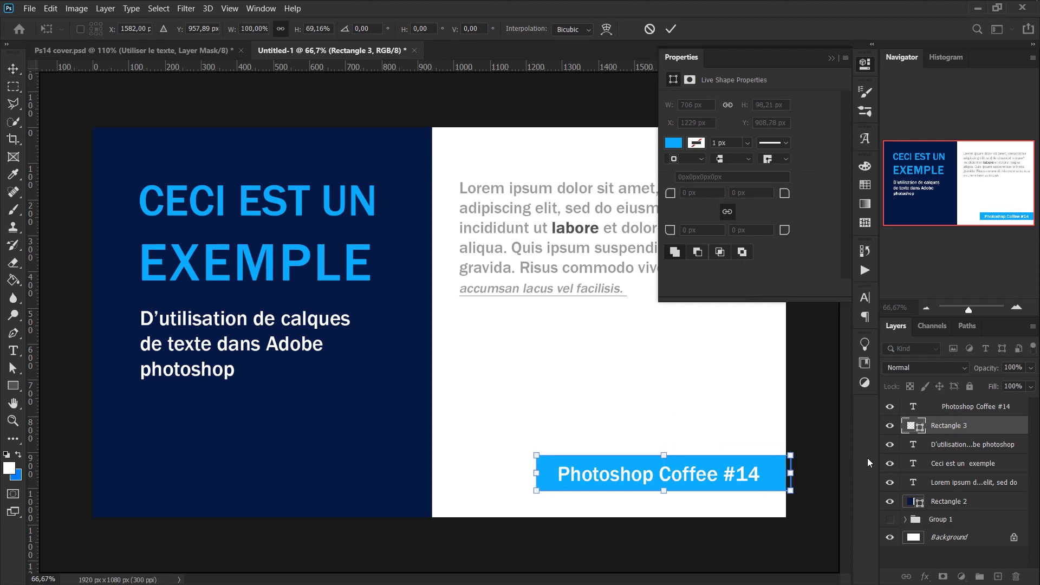
key("Return")
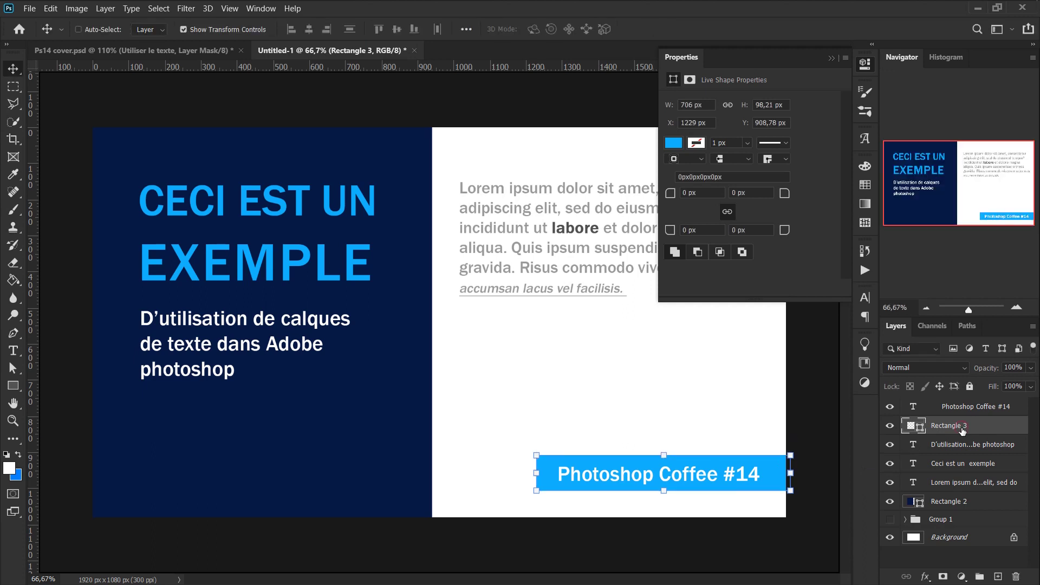
Step: Justify the whole Lorem ipsum paragraph with Ctrl+Shift+J
left_click(865, 65)
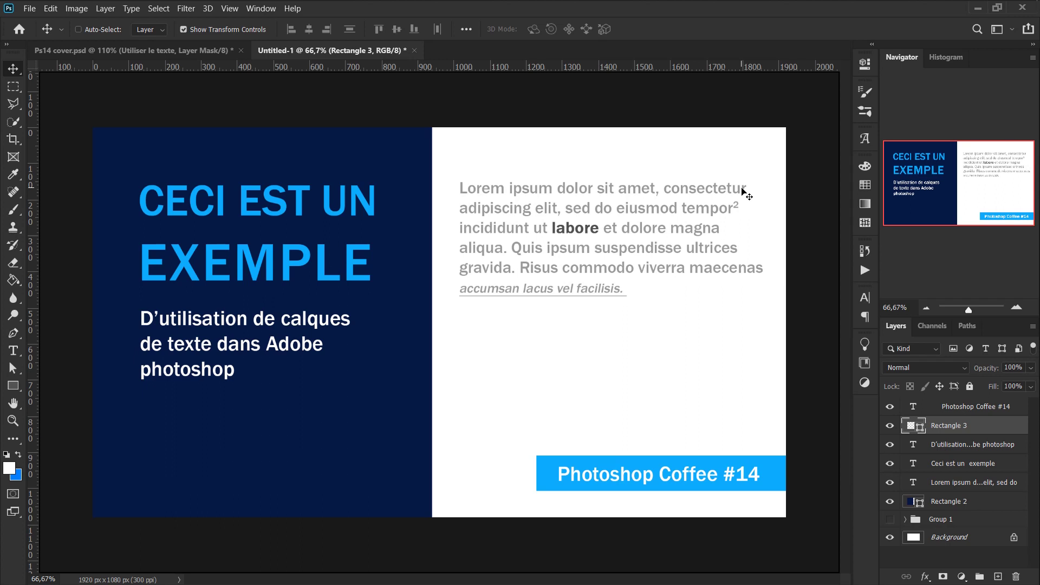
key("t")
left_click(626, 246)
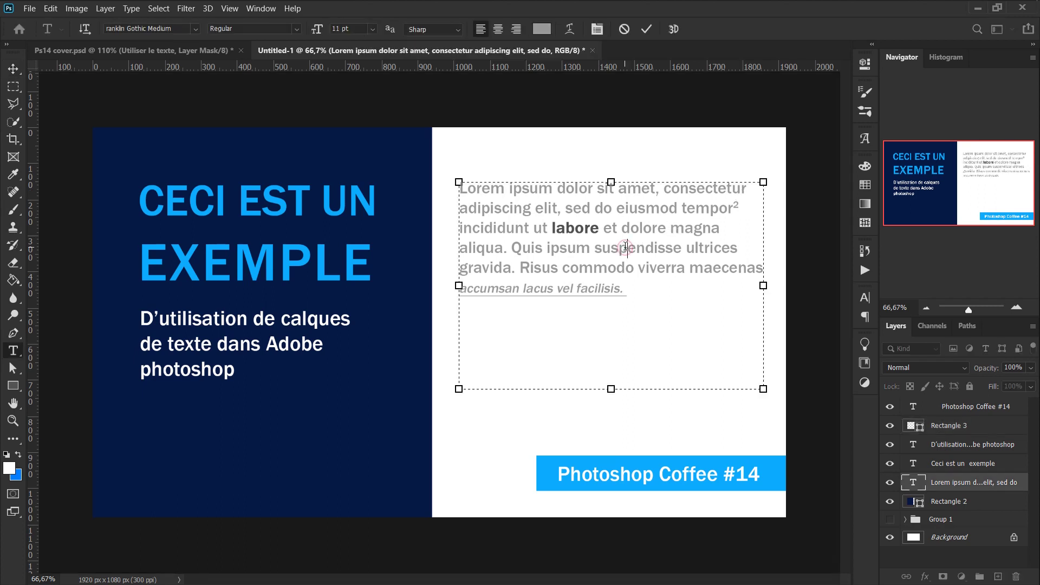
key("ctrl+a")
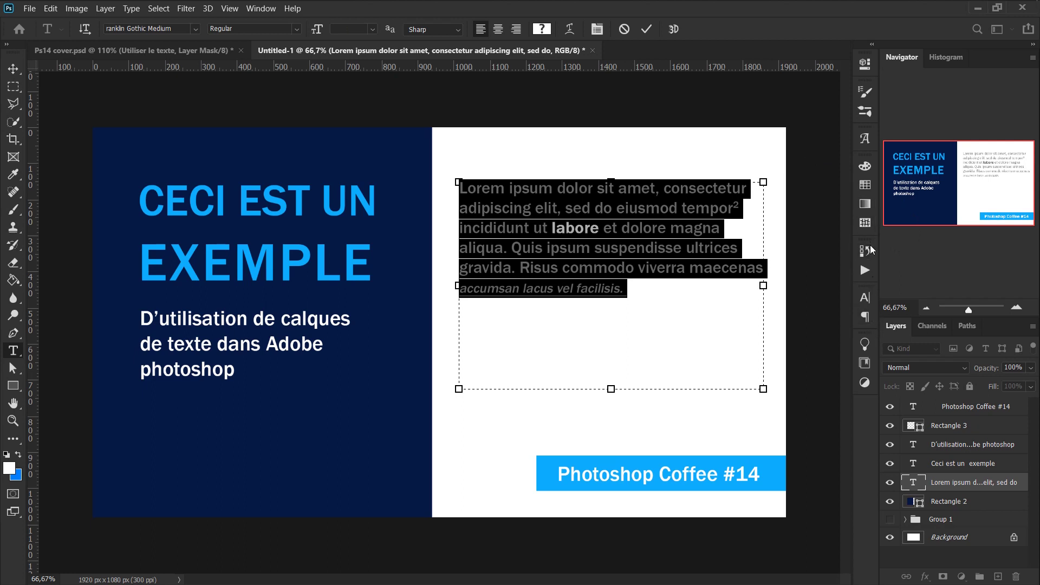
key("ctrl+shift+j")
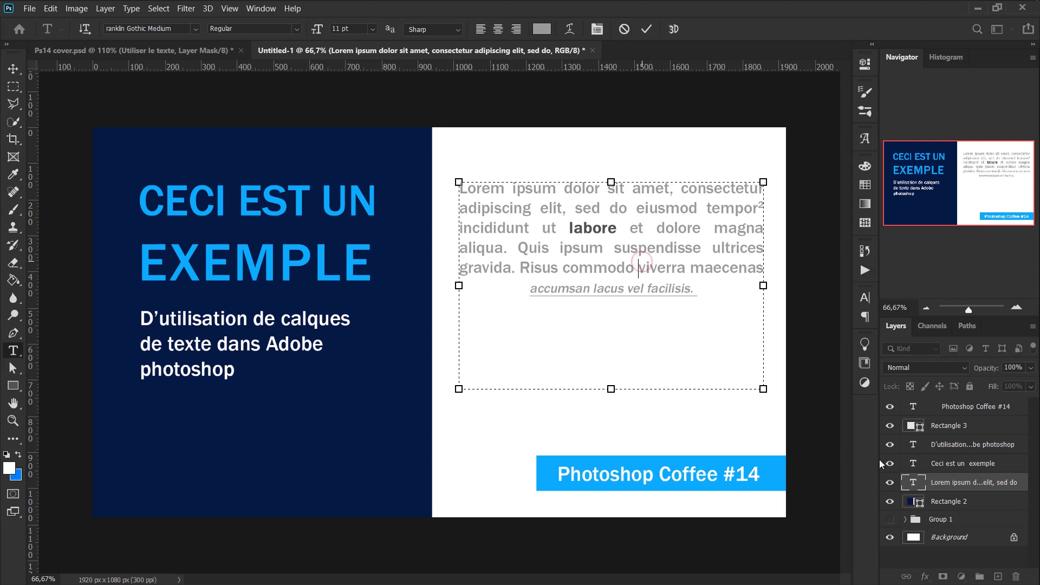
left_click(914, 481)
Step: Switch the paragraph to Justify Last Left, then place a new text point below it
double_click(914, 481)
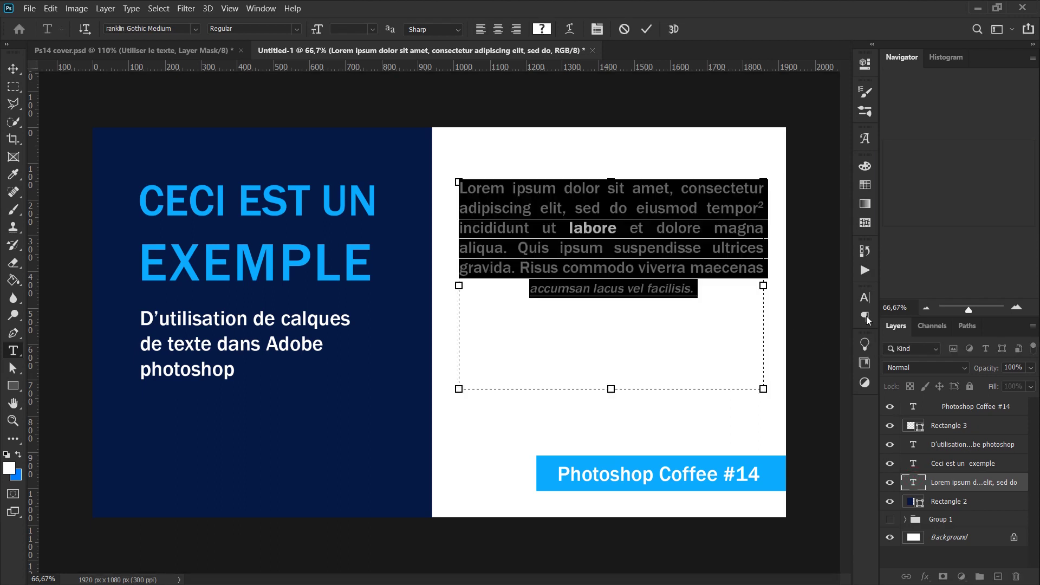
left_click(866, 317)
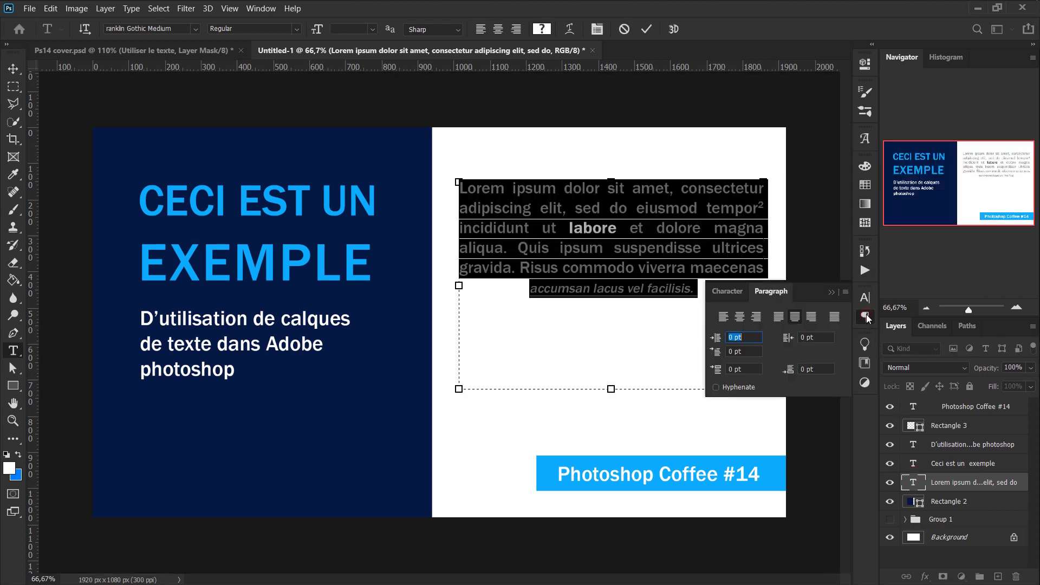
left_click(778, 317)
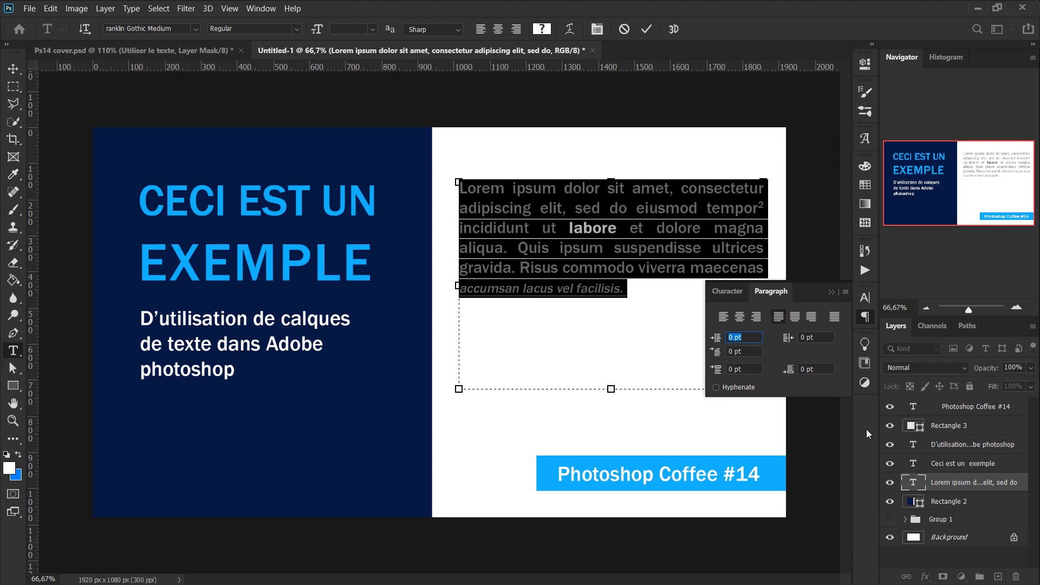
left_click(919, 486)
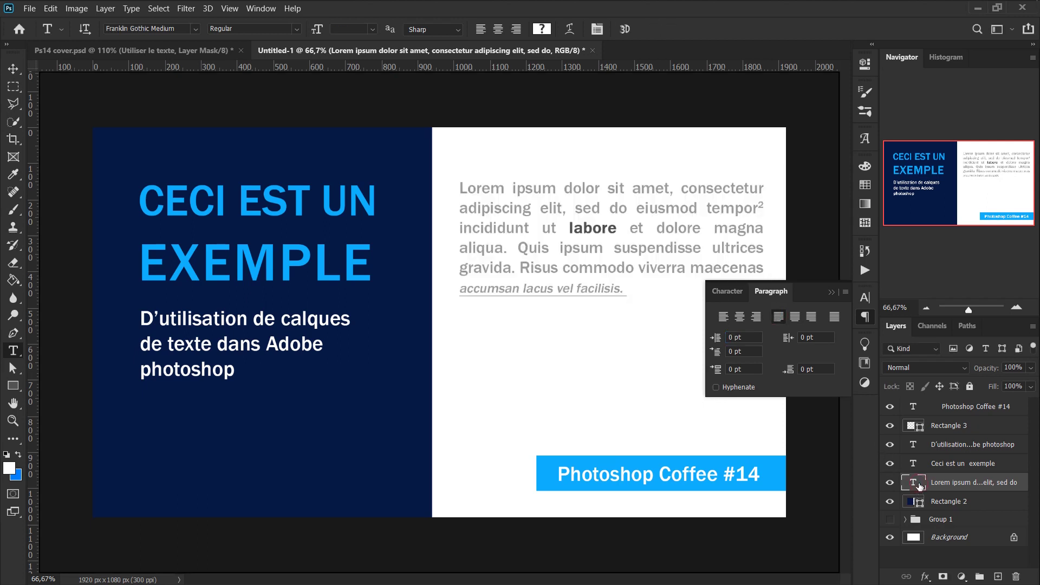
left_click(867, 317)
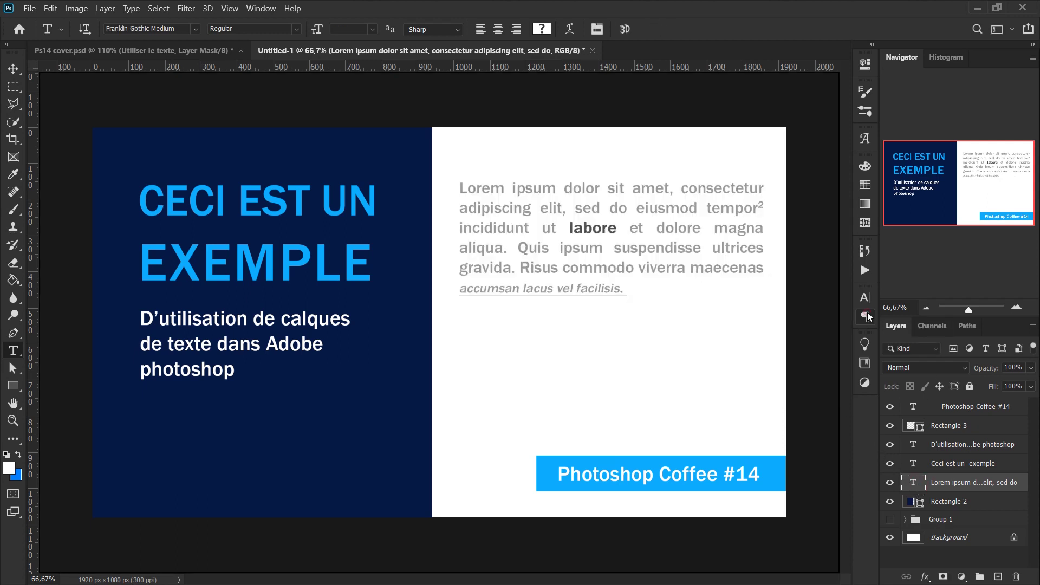
left_click(528, 364)
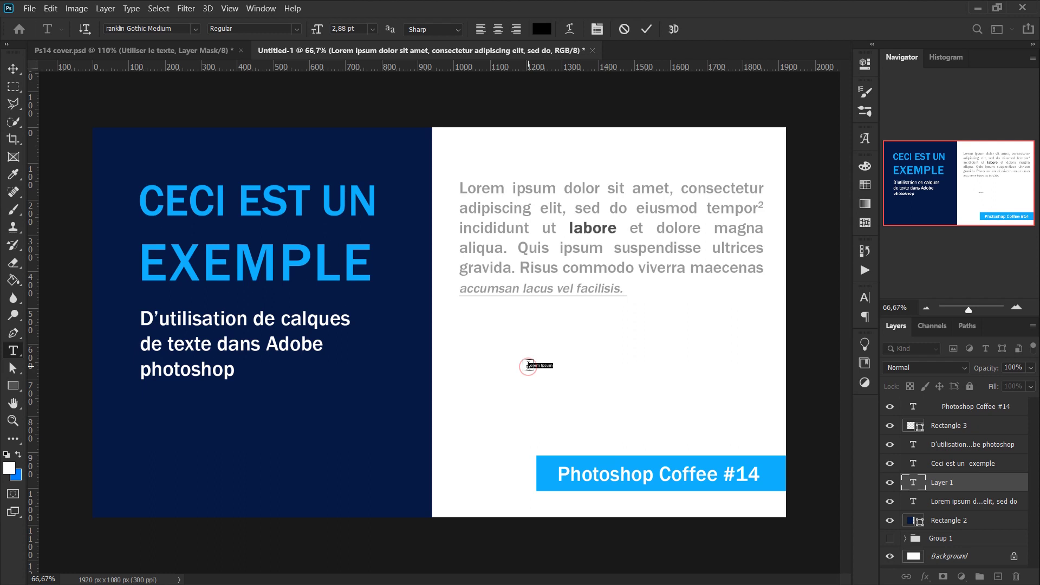
Step: Enter 'à reproduire' as a new text line and enlarge it to 36 pt
key("BackSpace")
type("à reproduire")
left_click(916, 484)
double_click(915, 484)
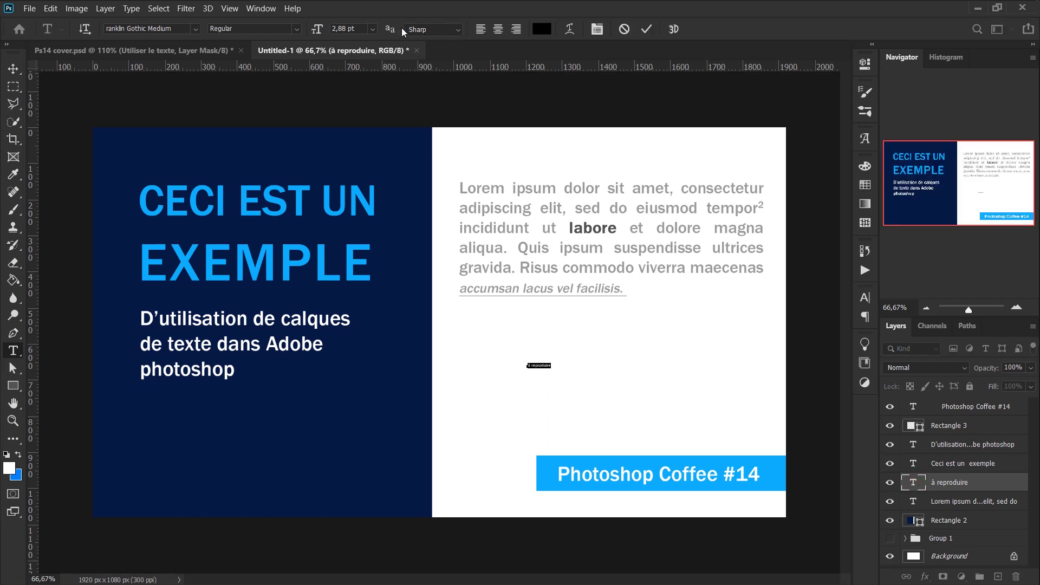
left_click(373, 29)
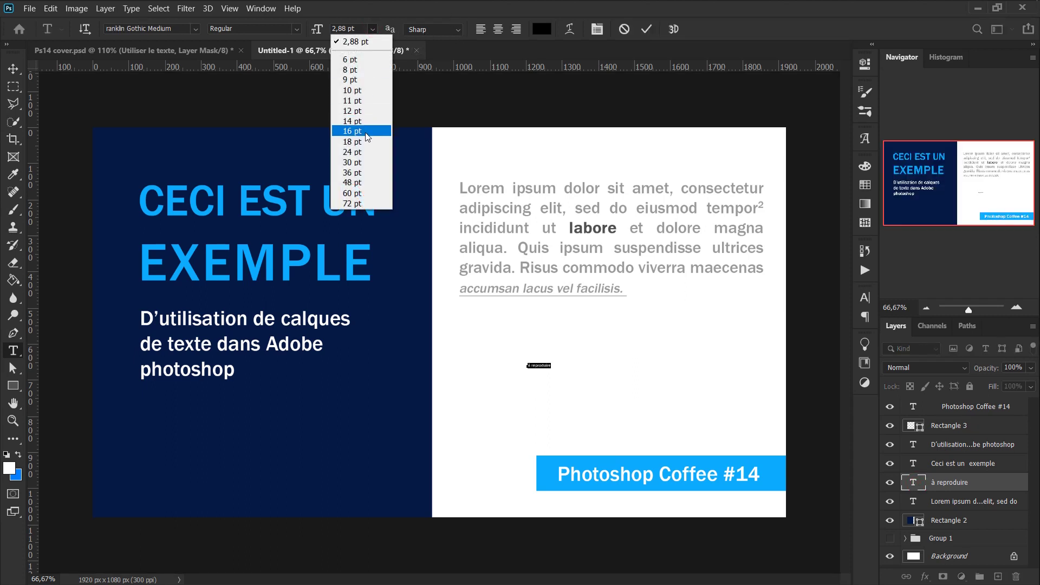
left_click(352, 173)
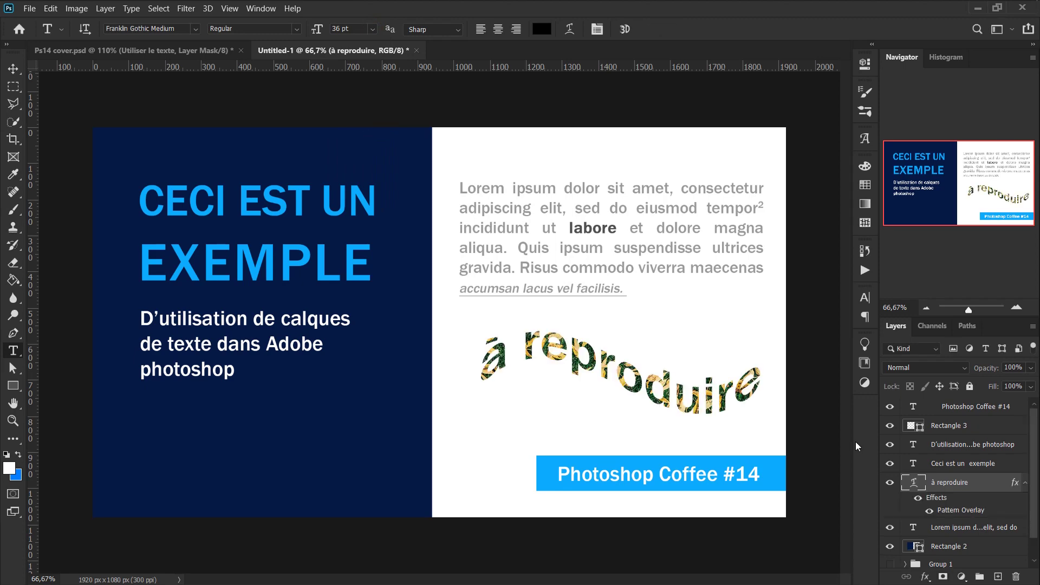
Step: Add a Drop Shadow layer effect to the 'à reproduire' text with default settings
left_click(925, 578)
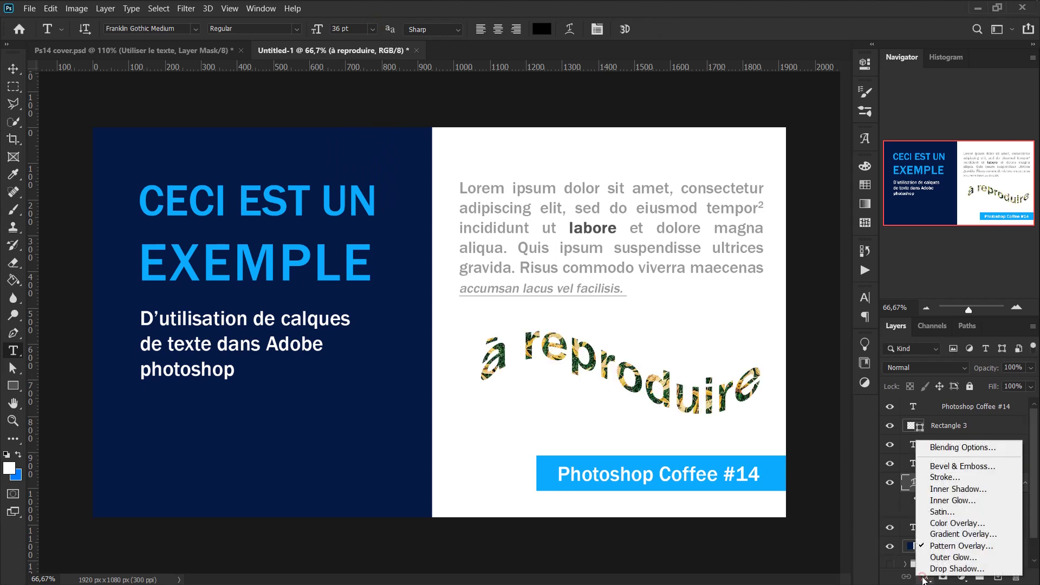
left_click(943, 568)
left_click(522, 307)
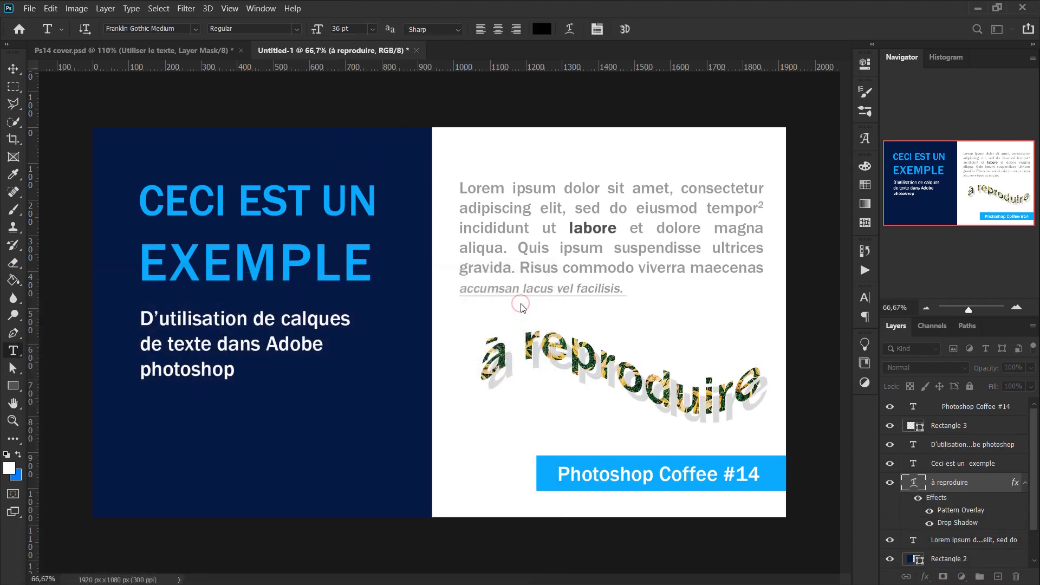